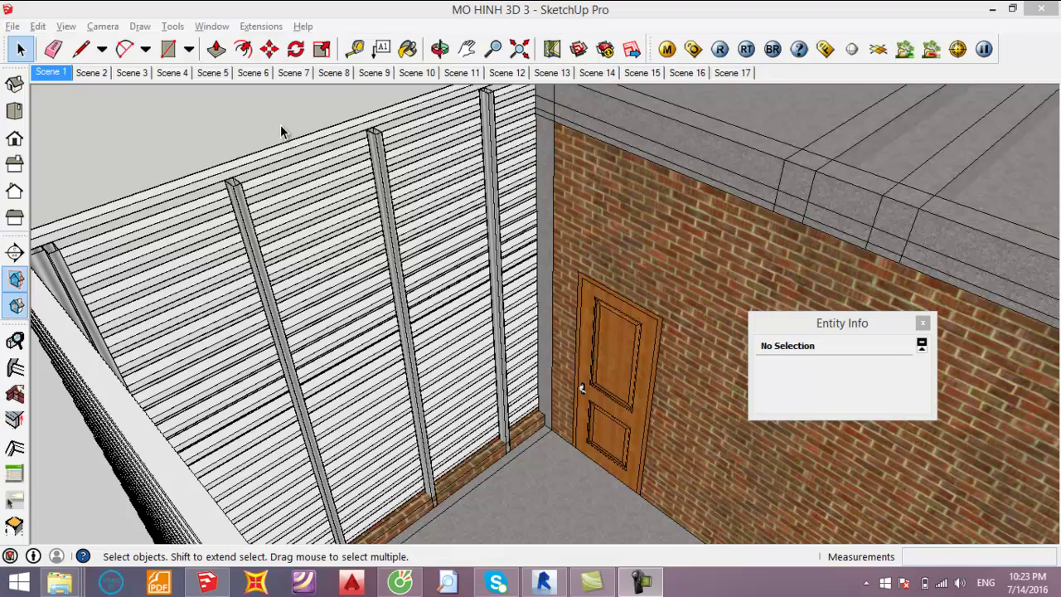
- Orbit and zoom the SketchUp louvre model to inspect the slats, vertical posts and door
left_click(280, 125)
mouse_move(325, 212)
middle_mouse_down()
mouse_move(468, 274)
mouse_move(362, 339)
middle_mouse_up()
scroll(325, 336, "up", 2)
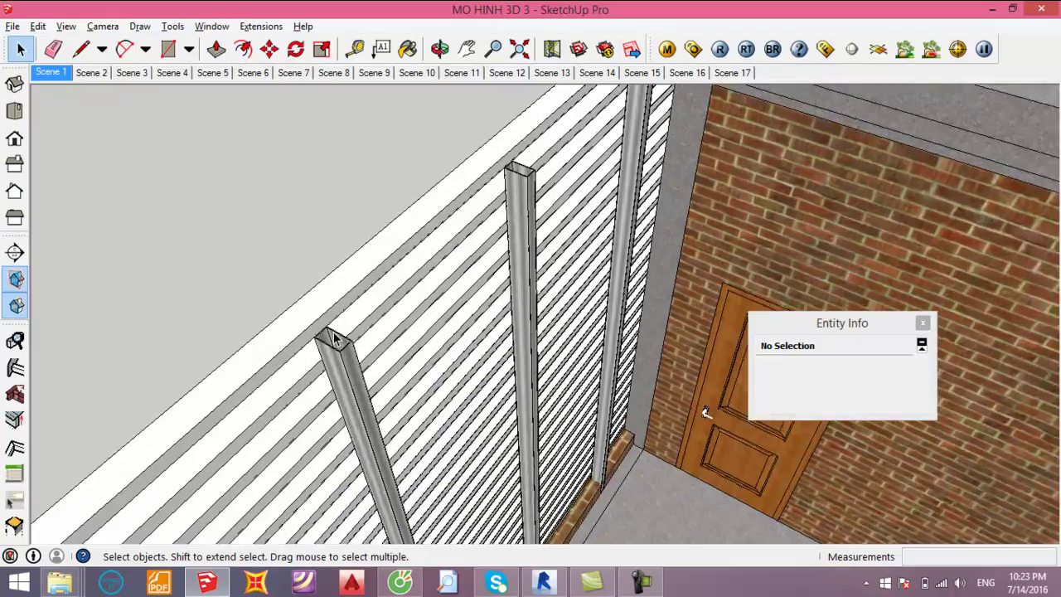
mouse_move(420, 320)
middle_mouse_down()
mouse_move(432, 255)
mouse_move(339, 313)
mouse_move(431, 267)
mouse_move(427, 220)
mouse_move(389, 274)
mouse_move(612, 326)
mouse_move(581, 346)
mouse_move(541, 332)
mouse_move(432, 337)
mouse_move(358, 316)
middle_mouse_up()
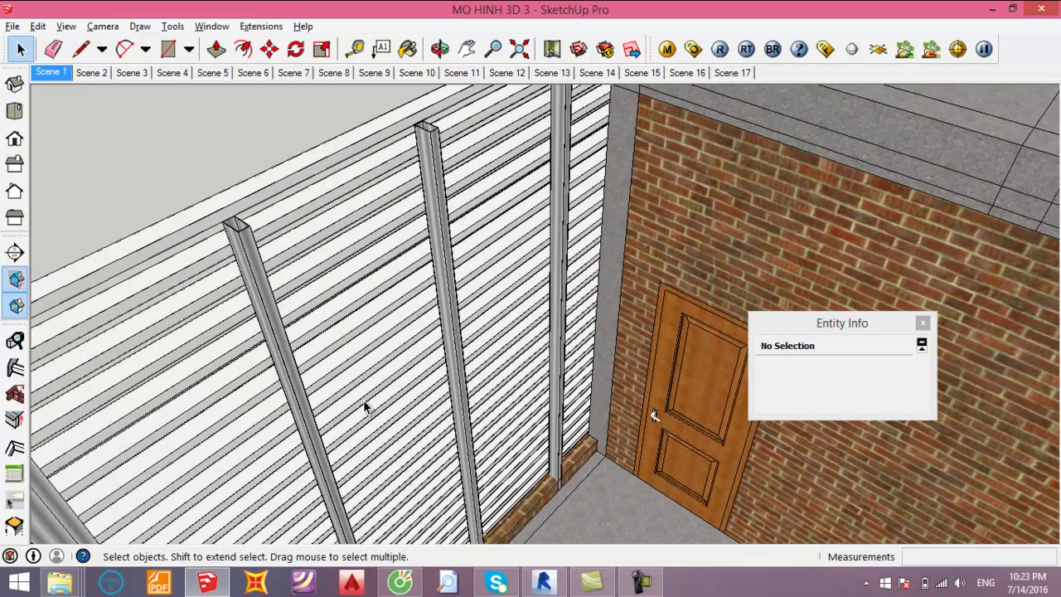
scroll(439, 381, "down", 2)
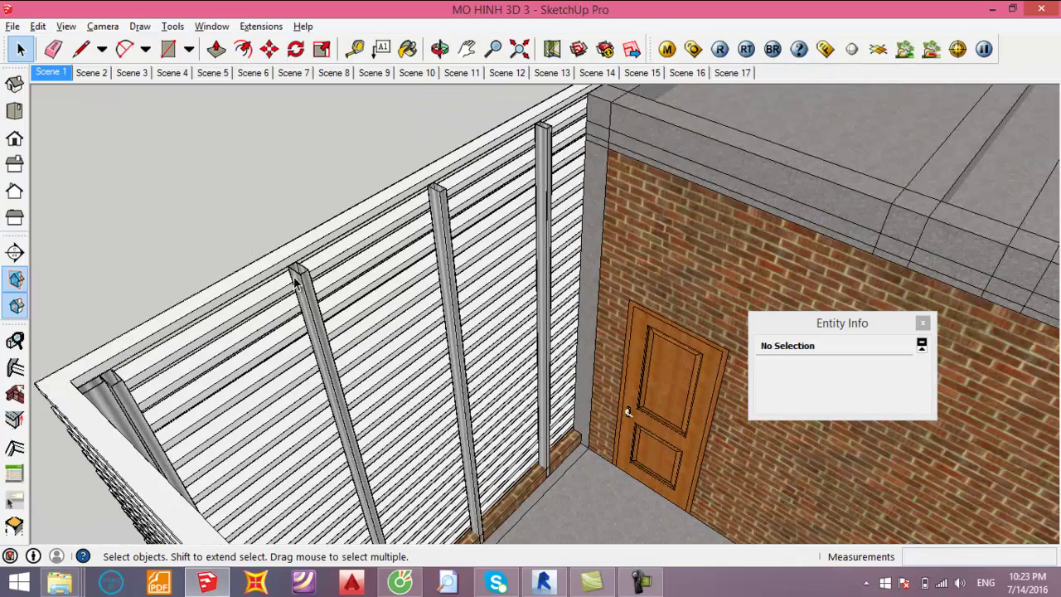
scroll(398, 216, "up", 2)
scroll(374, 205, "up", 1)
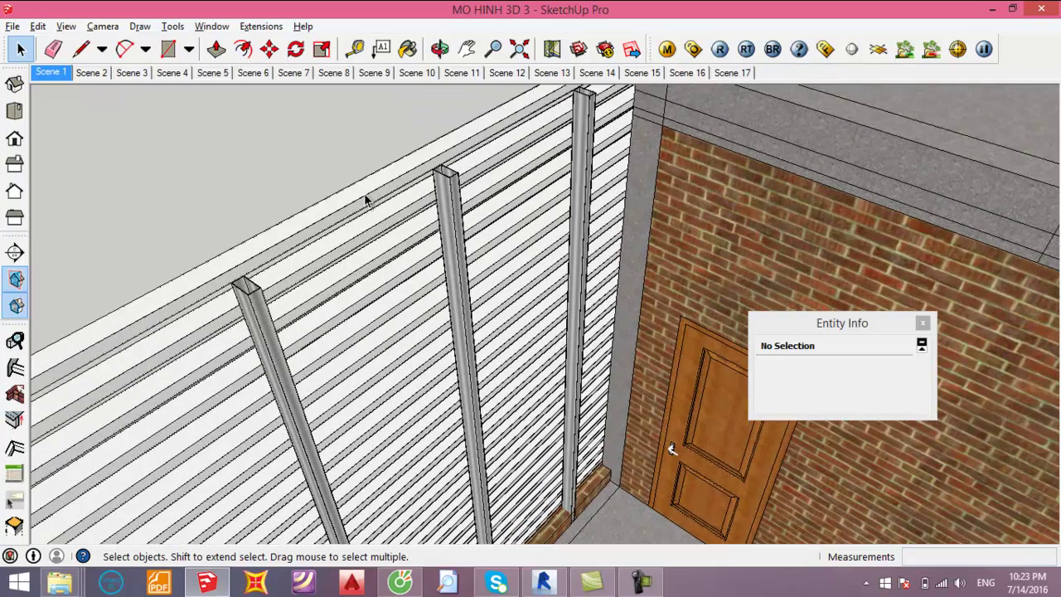
mouse_move(382, 334)
middle_mouse_down()
mouse_move(381, 280)
mouse_move(413, 277)
mouse_move(386, 323)
middle_mouse_up()
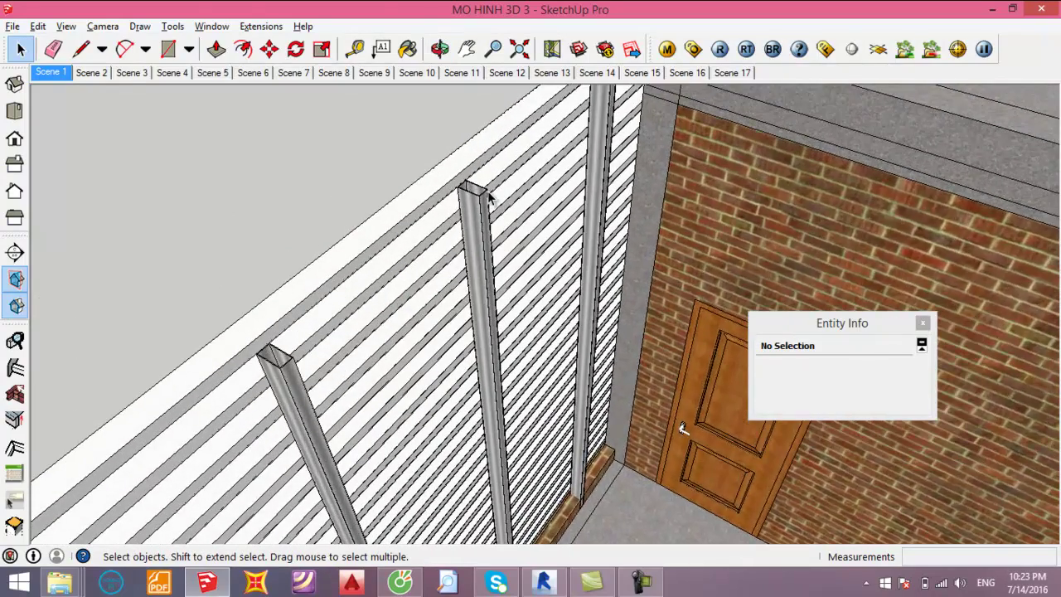
scroll(419, 209, "up", 3)
scroll(431, 207, "up", 2)
mouse_move(457, 209)
middle_mouse_down()
mouse_move(490, 213)
mouse_move(464, 240)
middle_mouse_up()
scroll(487, 196, "up", 1)
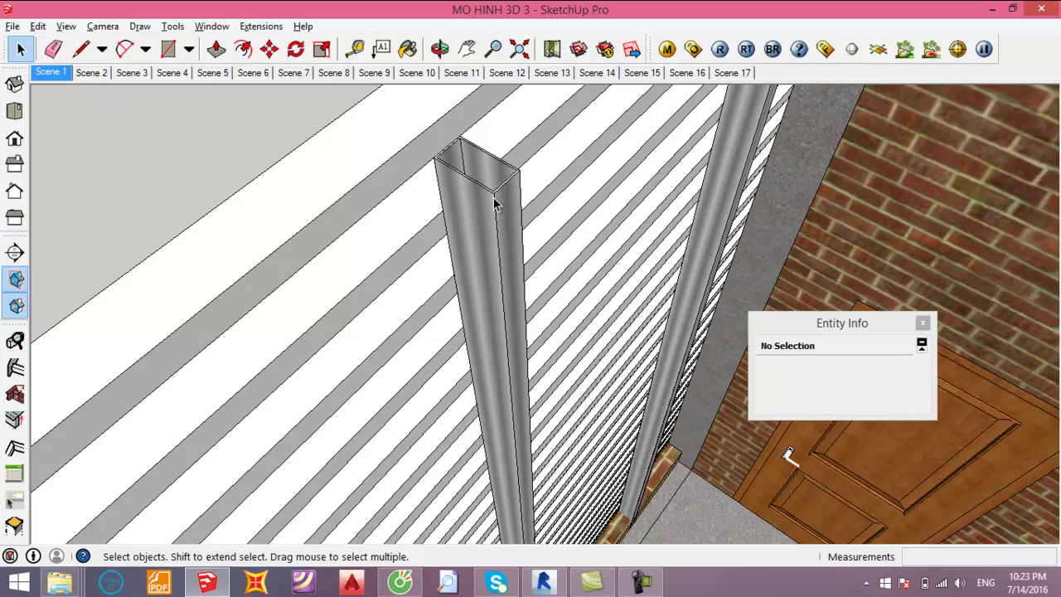
scroll(486, 206, "down", 2)
mouse_move(428, 310)
middle_mouse_down()
mouse_move(450, 260)
mouse_move(447, 284)
middle_mouse_up()
mouse_move(458, 230)
middle_mouse_down()
mouse_move(450, 275)
mouse_move(450, 237)
middle_mouse_up()
scroll(457, 230, "down", 1)
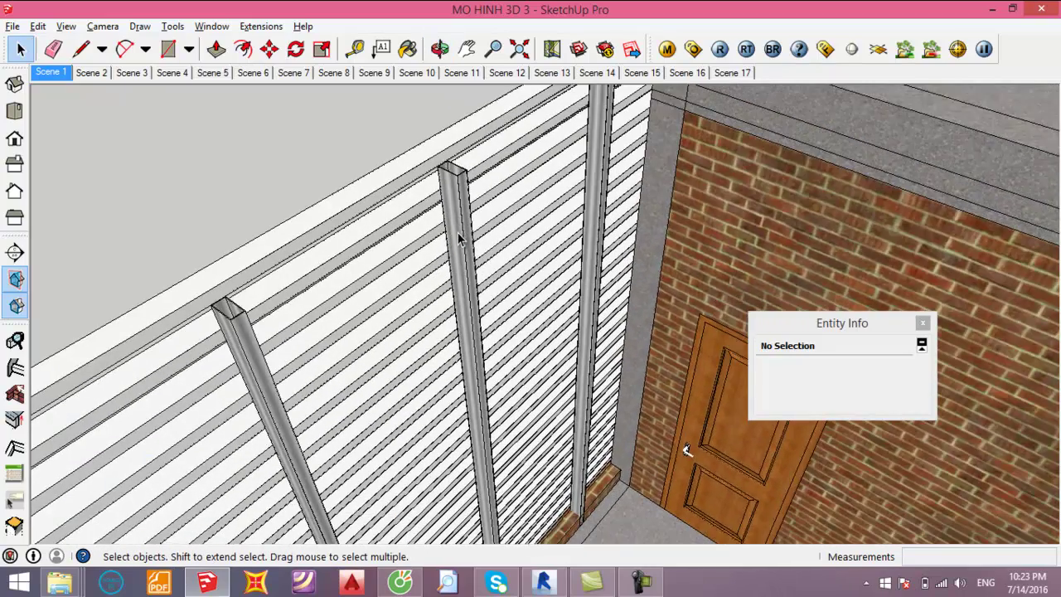
scroll(475, 296, "down", 1)
middle_click_drag(475, 296, 467, 290)
scroll(468, 290, "up", 1)
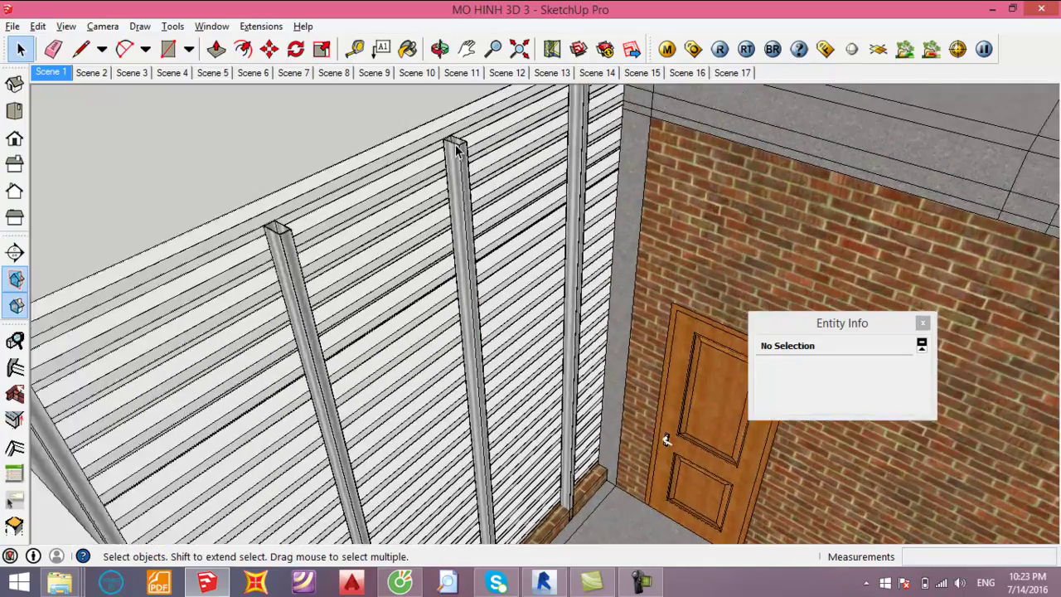
scroll(456, 219, "up", 1)
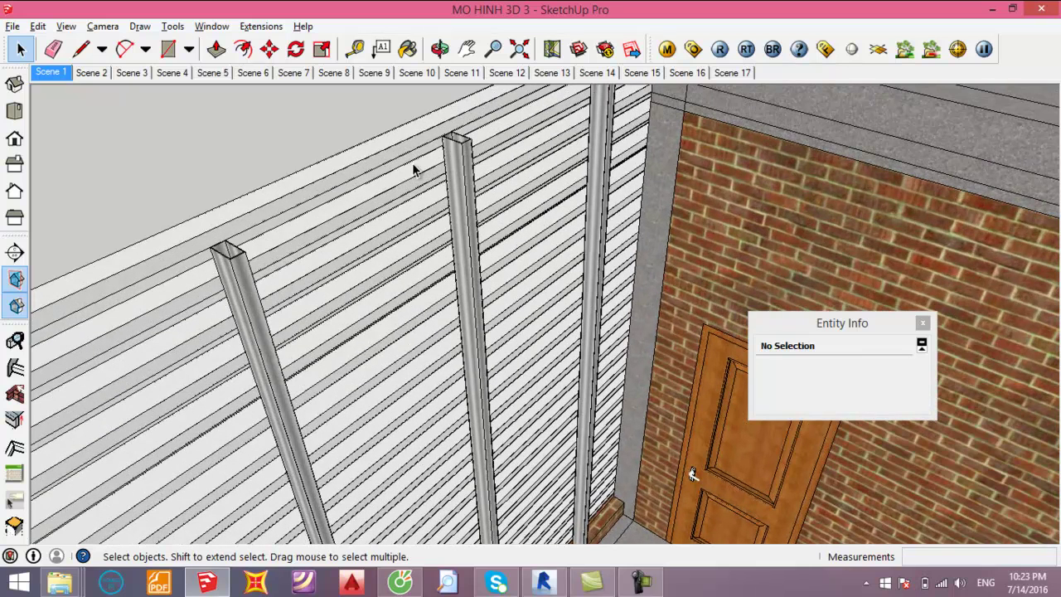
- Glance at the Revit floor plan, then keep orbiting the SketchUp model around the posts and wall corner
left_click(544, 582)
middle_click_drag(440, 398, 466, 407)
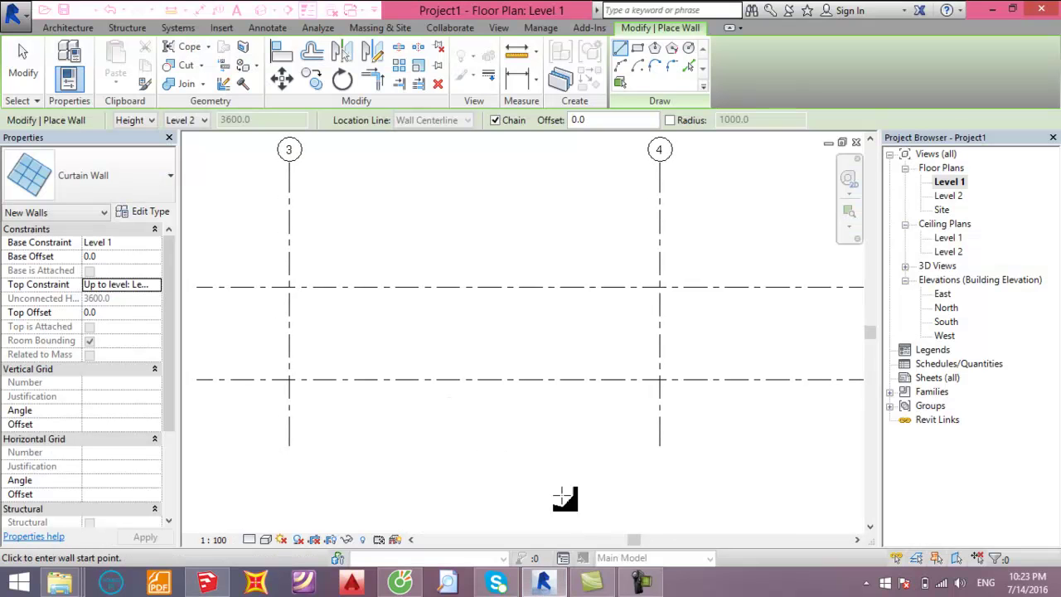
left_click(206, 582)
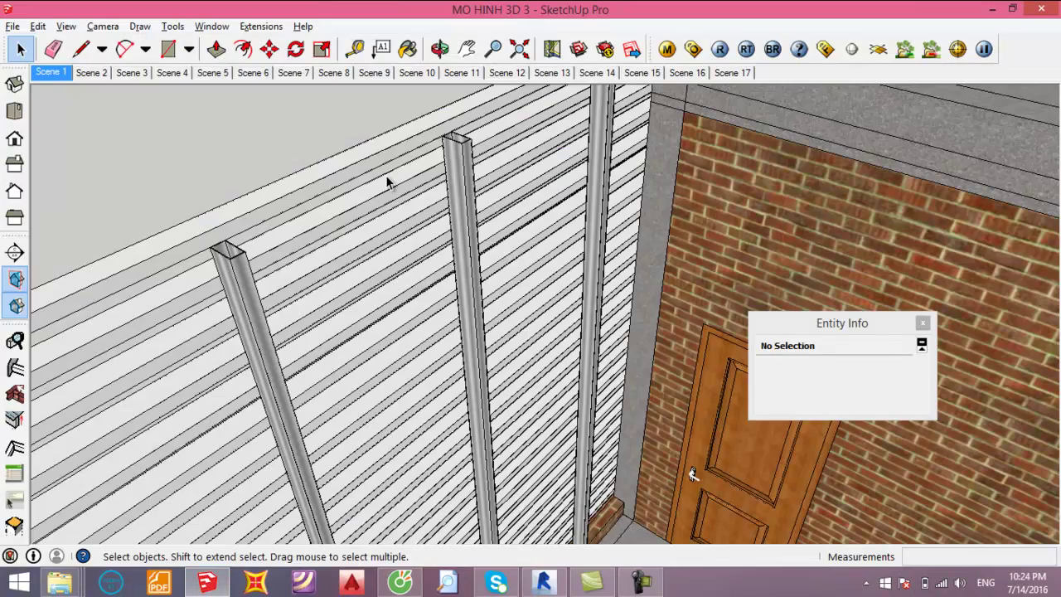
middle_click_drag(279, 197, 324, 187)
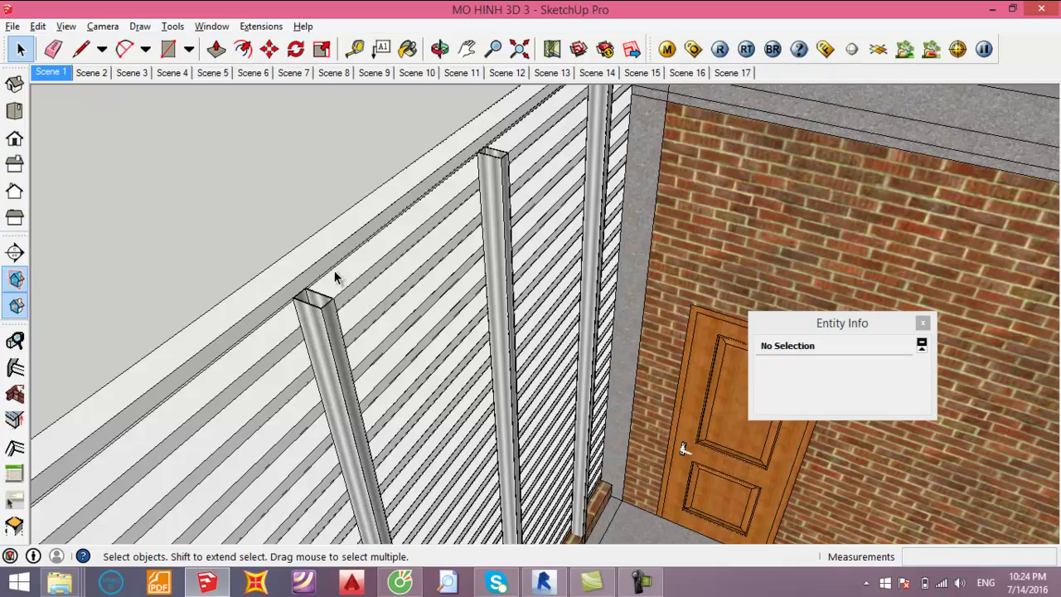
mouse_move(363, 297)
middle_mouse_down()
mouse_move(390, 308)
mouse_move(358, 307)
mouse_move(357, 318)
mouse_move(346, 293)
mouse_move(357, 270)
mouse_move(401, 270)
mouse_move(392, 301)
middle_mouse_up()
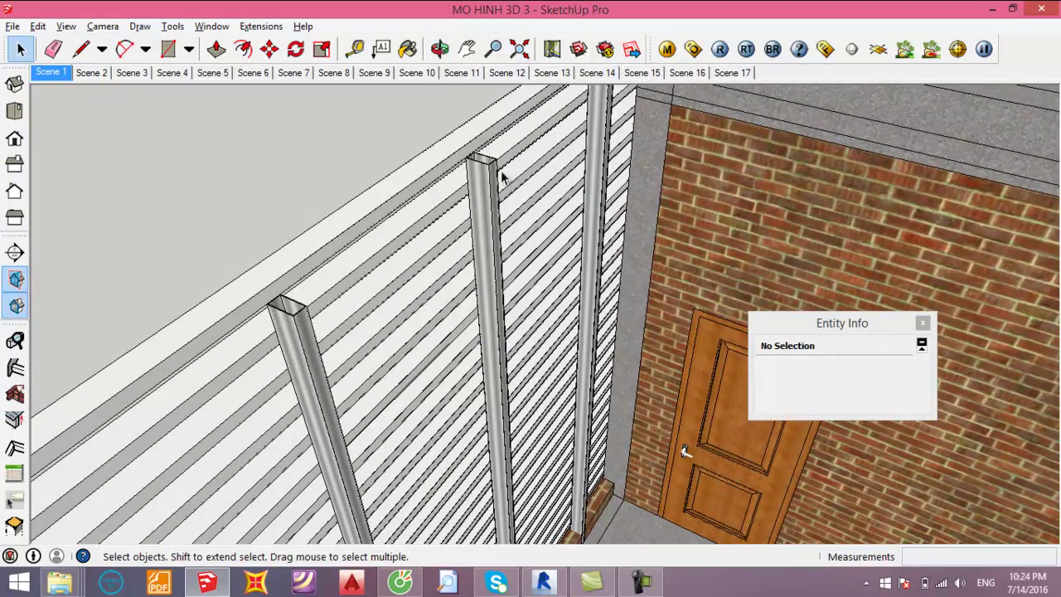
mouse_move(359, 336)
middle_mouse_down()
mouse_move(337, 284)
mouse_move(345, 299)
mouse_move(310, 320)
middle_mouse_up()
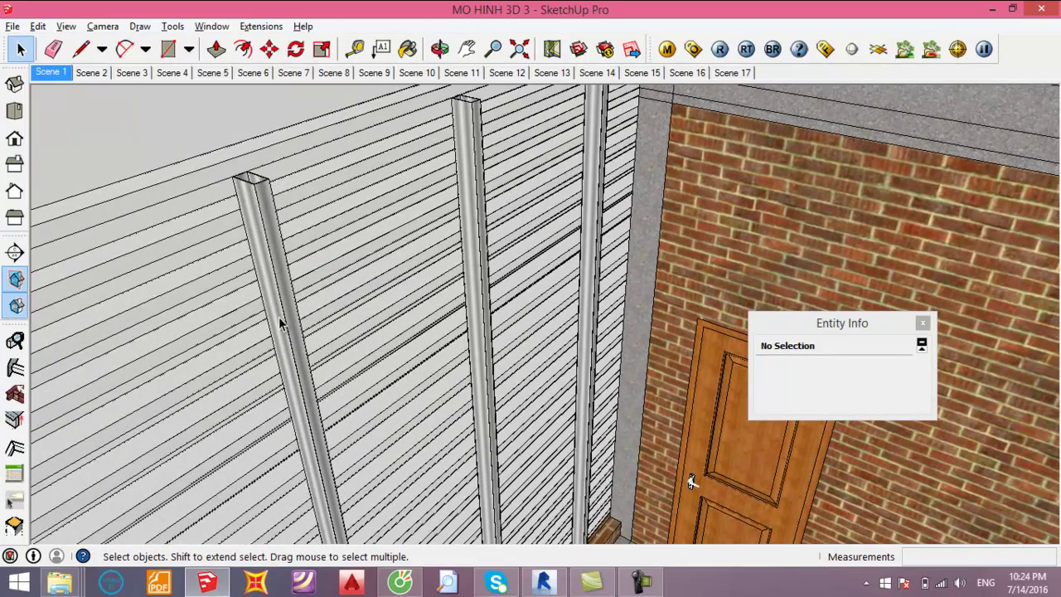
mouse_move(282, 300)
middle_mouse_down()
mouse_move(285, 315)
mouse_move(271, 282)
middle_mouse_up()
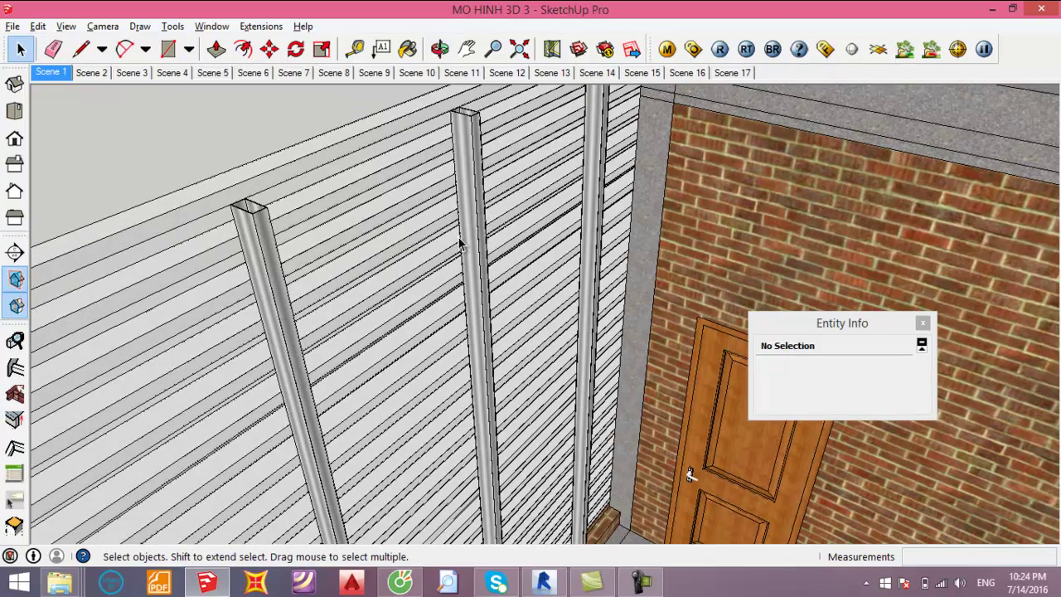
mouse_move(344, 282)
middle_mouse_down()
mouse_move(387, 298)
mouse_move(328, 277)
middle_mouse_up()
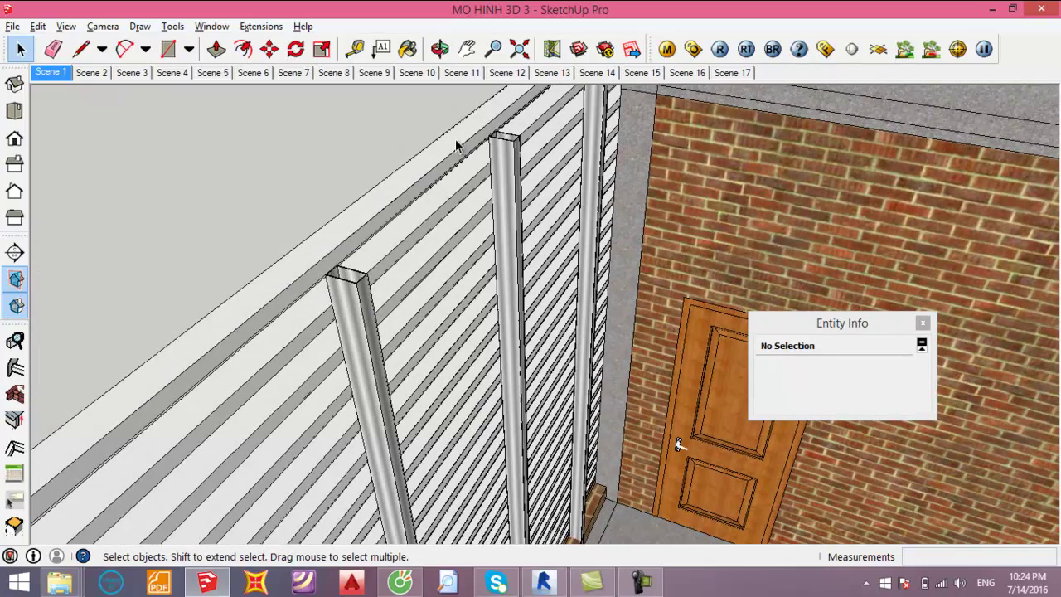
mouse_move(420, 257)
middle_mouse_down()
mouse_move(379, 304)
mouse_move(324, 273)
middle_mouse_up()
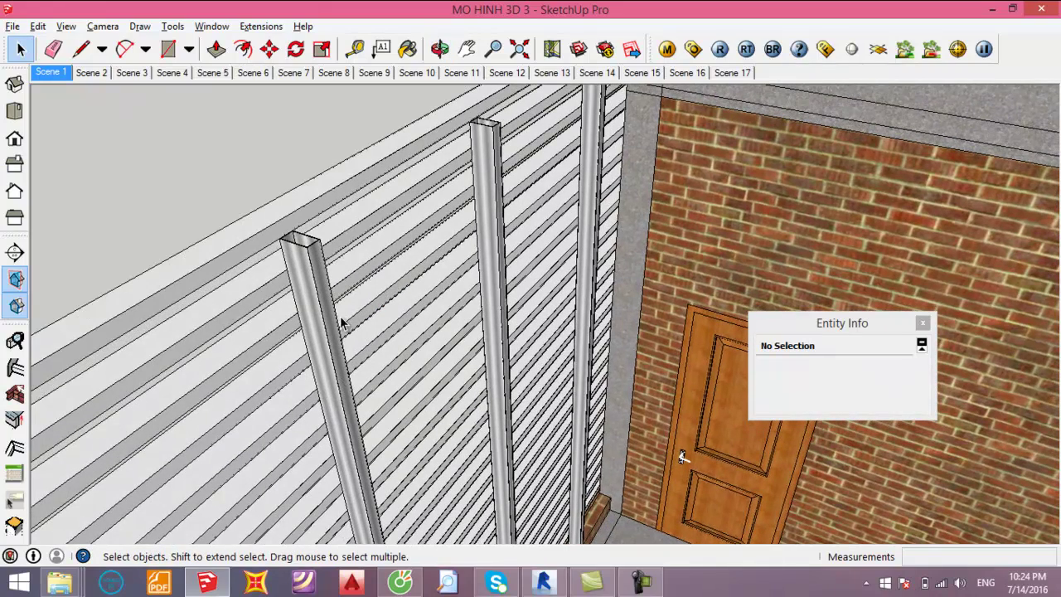
mouse_move(358, 311)
middle_mouse_down()
mouse_move(373, 339)
mouse_move(410, 228)
middle_mouse_up()
mouse_move(367, 336)
middle_mouse_down()
mouse_move(400, 339)
mouse_move(369, 319)
mouse_move(453, 320)
middle_mouse_up()
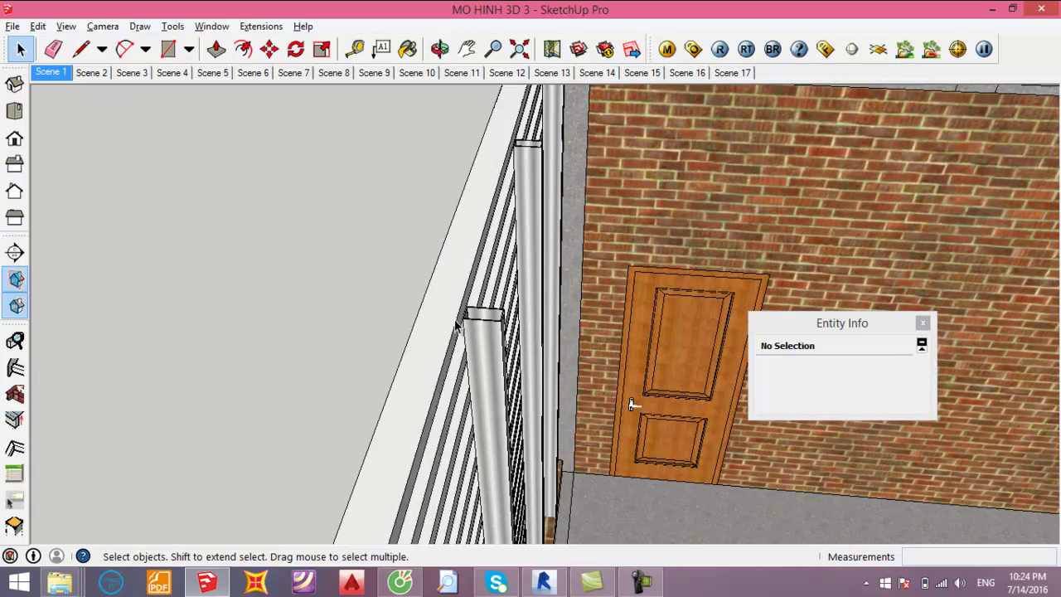
mouse_move(517, 183)
middle_mouse_down()
mouse_move(445, 272)
mouse_move(449, 163)
middle_mouse_up()
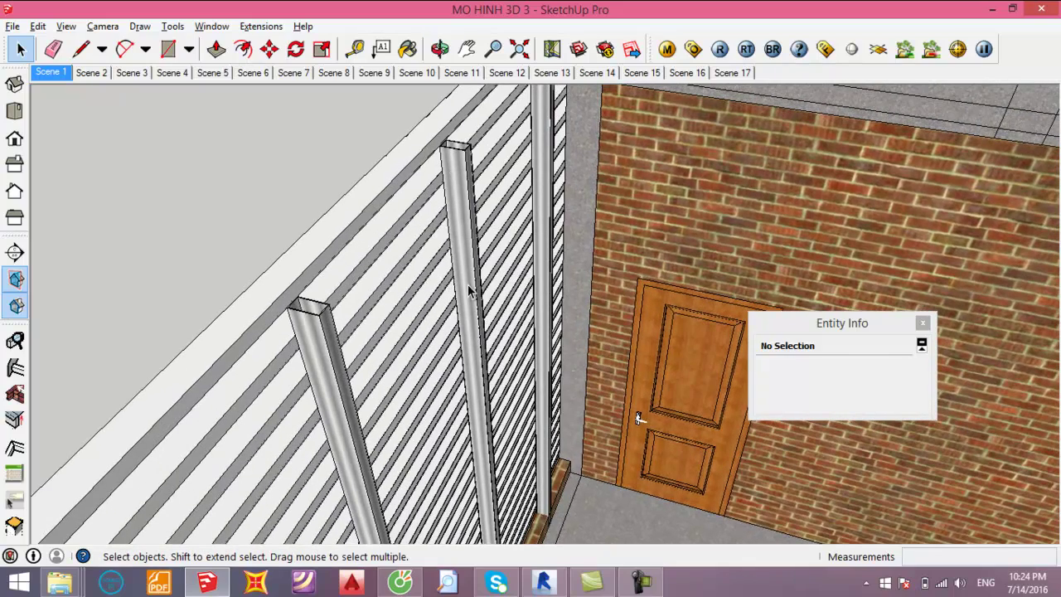
middle_click_drag(343, 334, 338, 310)
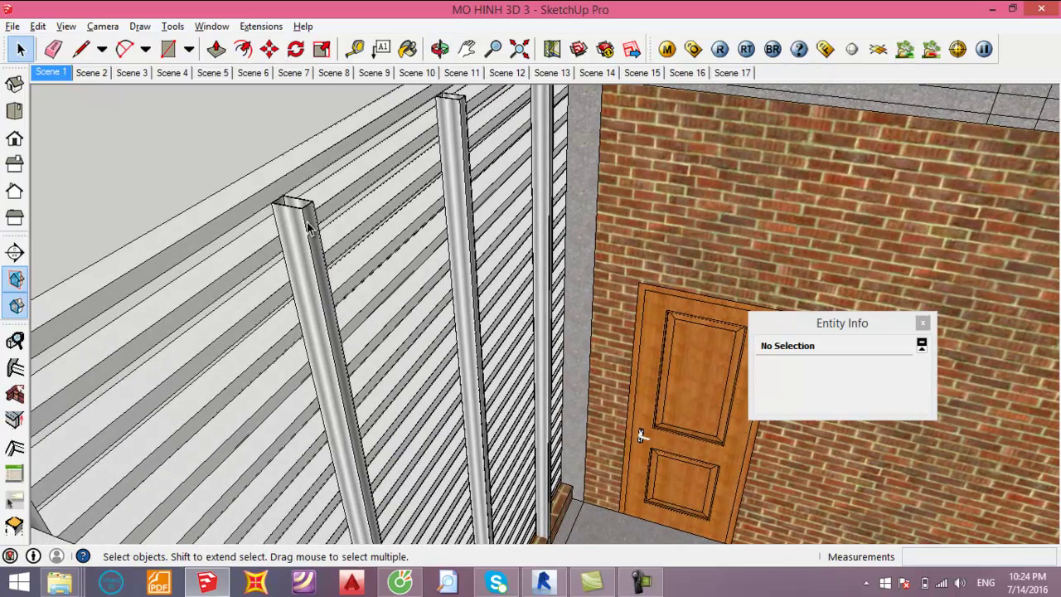
middle_click_drag(339, 393, 328, 332)
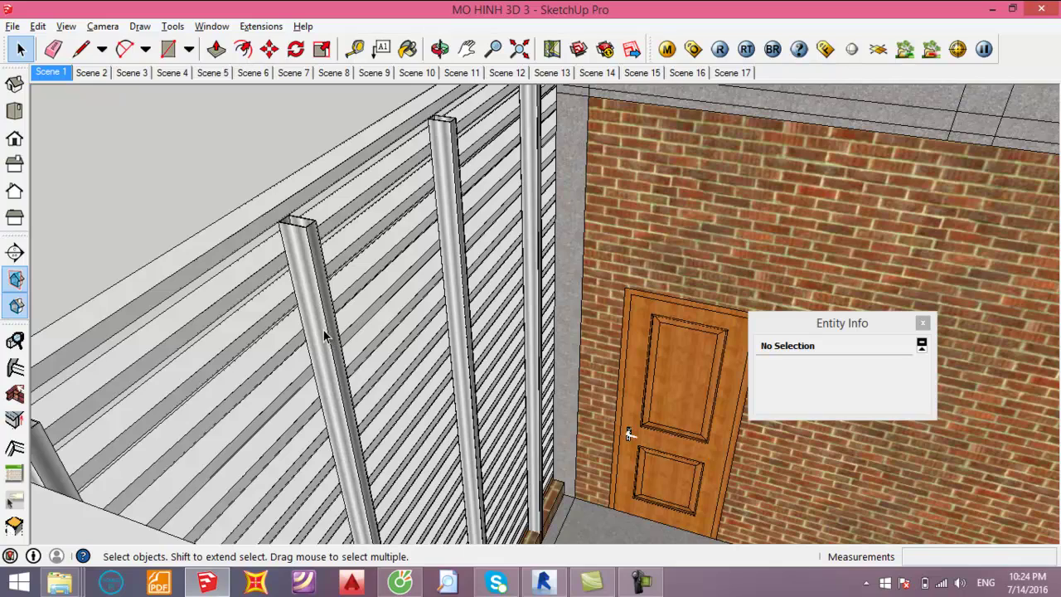
middle_click_drag(324, 330, 331, 357)
middle_click_drag(347, 445, 347, 359)
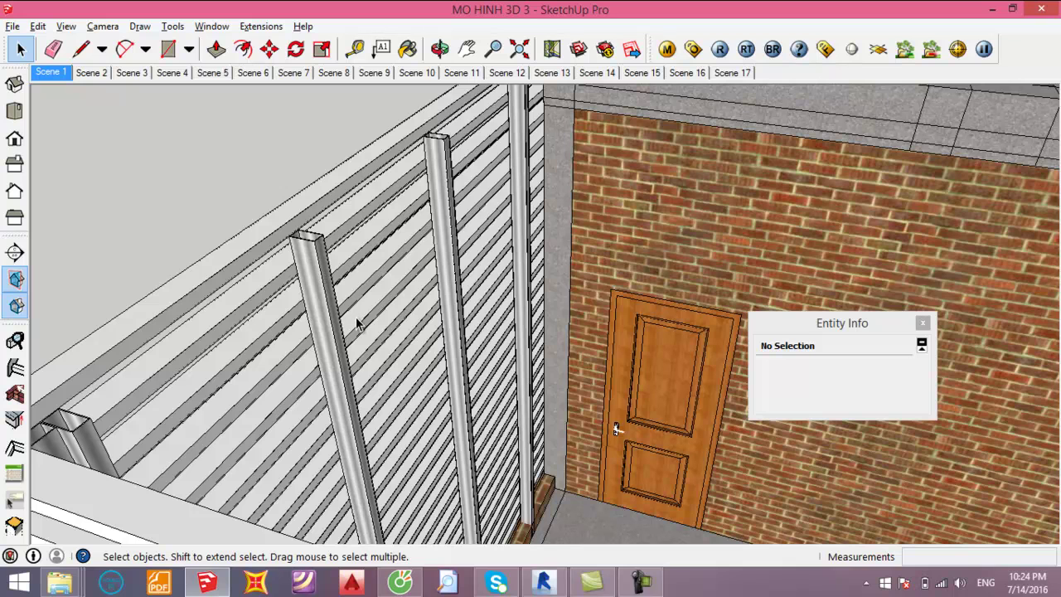
- Draw a 20000 mm Curtain Wall along grid 2 from grid 3 to grid 4, then open the default 3D view
left_click(544, 583)
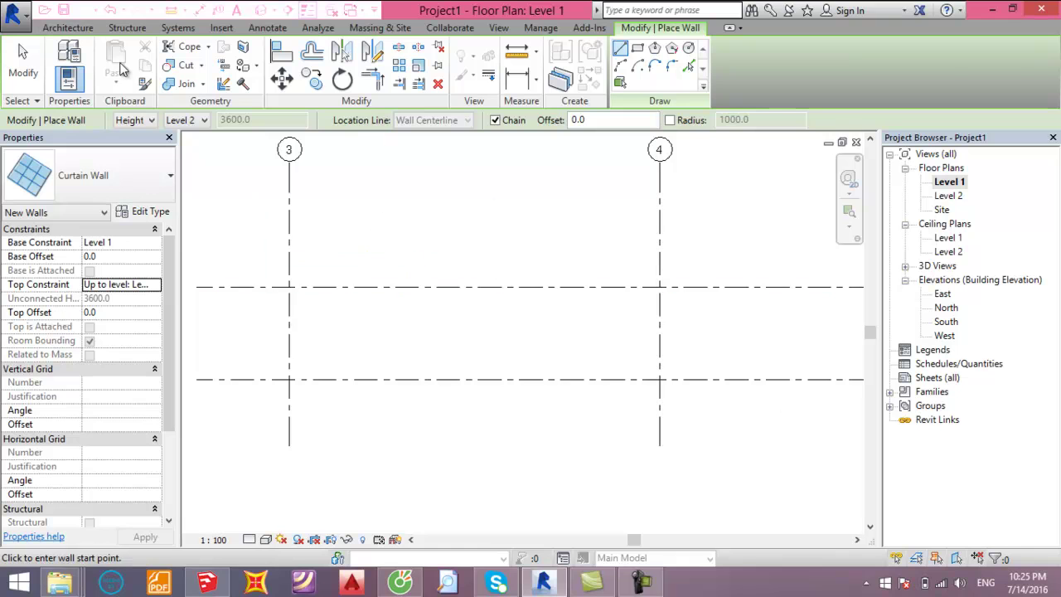
left_click(70, 30)
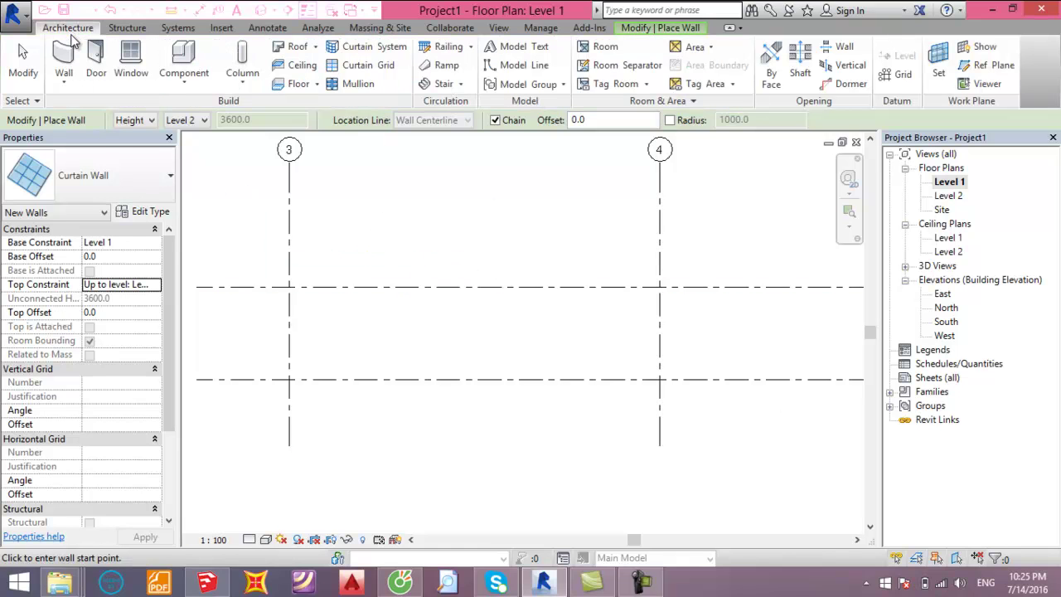
left_click(64, 83)
left_click(112, 110)
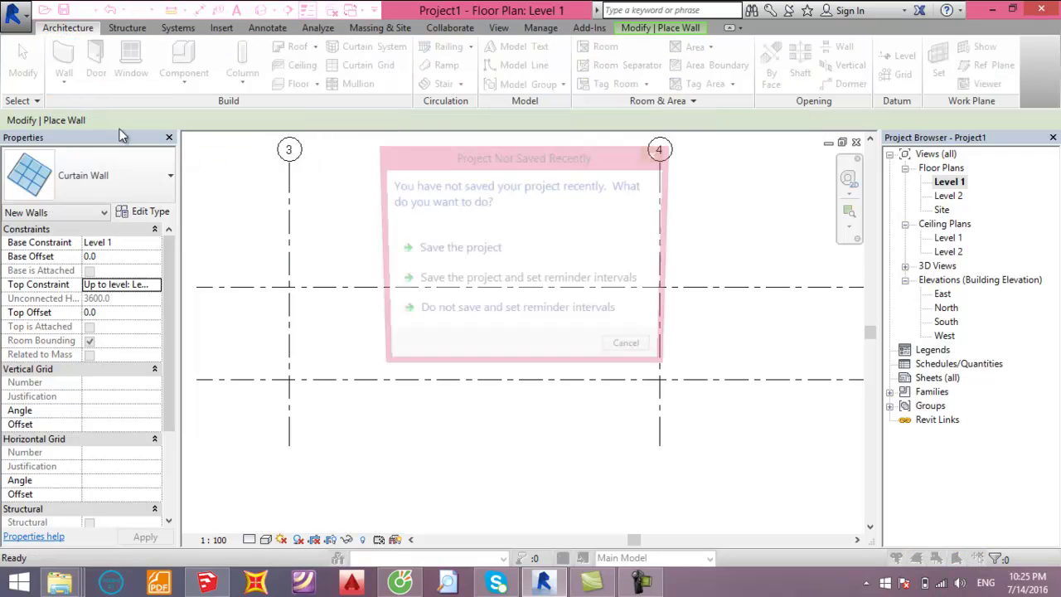
left_click(633, 351)
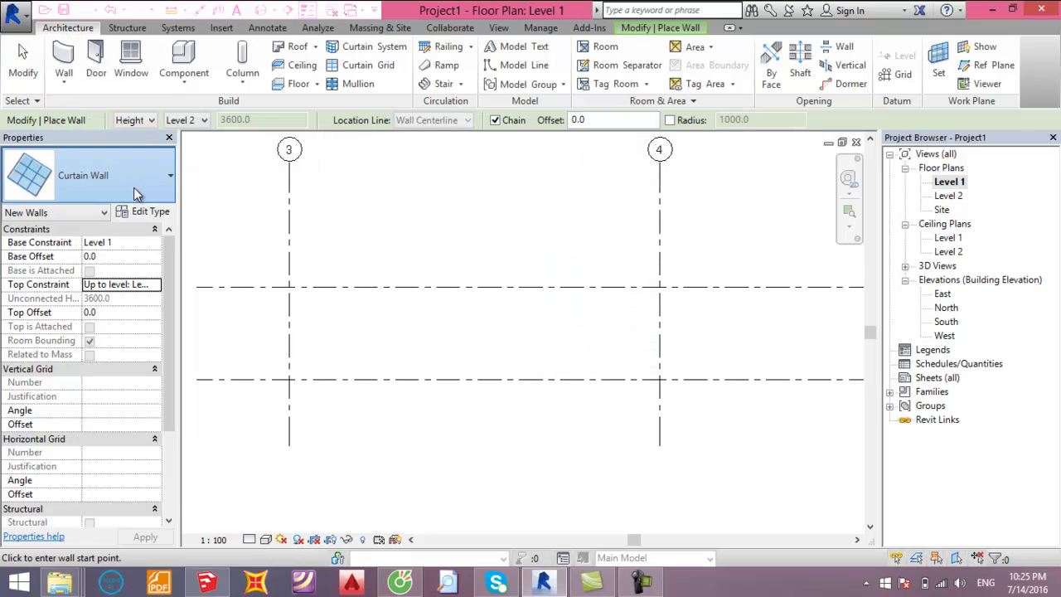
left_click(91, 175)
left_click(70, 260)
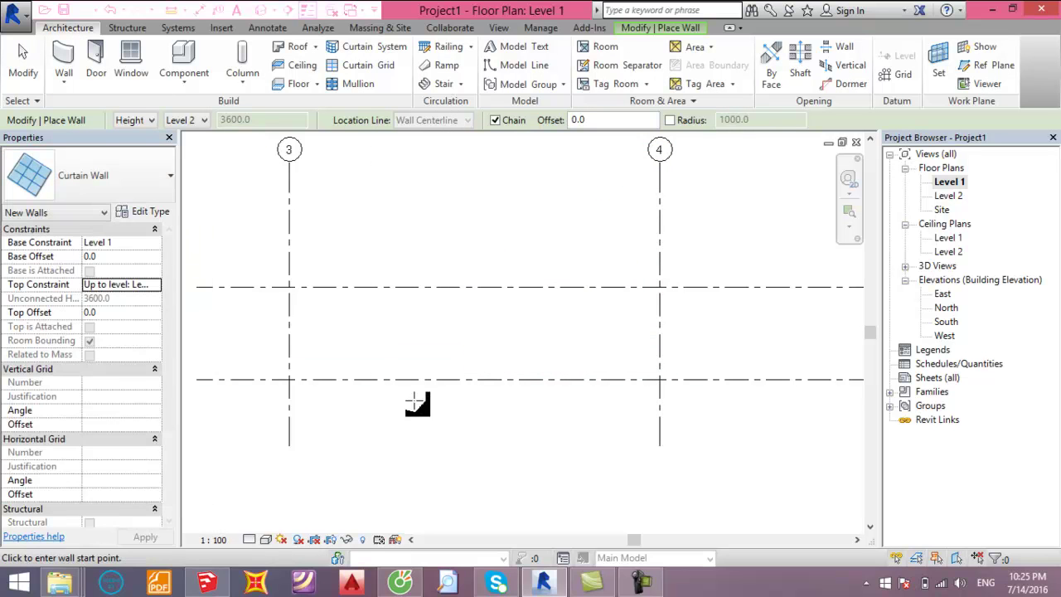
middle_click_drag(379, 324, 381, 339)
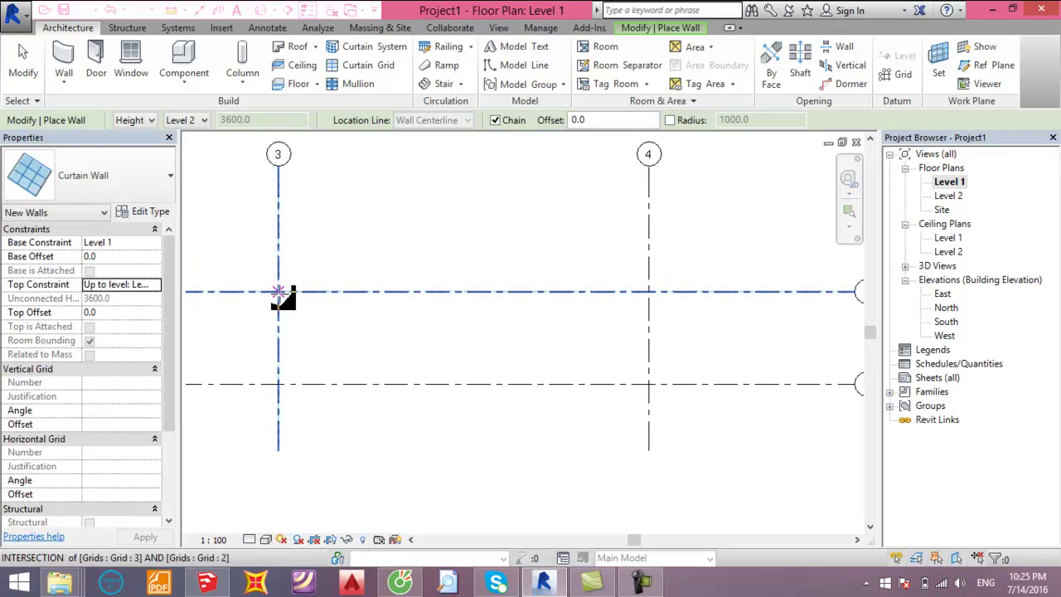
left_click(279, 292)
left_click(649, 292)
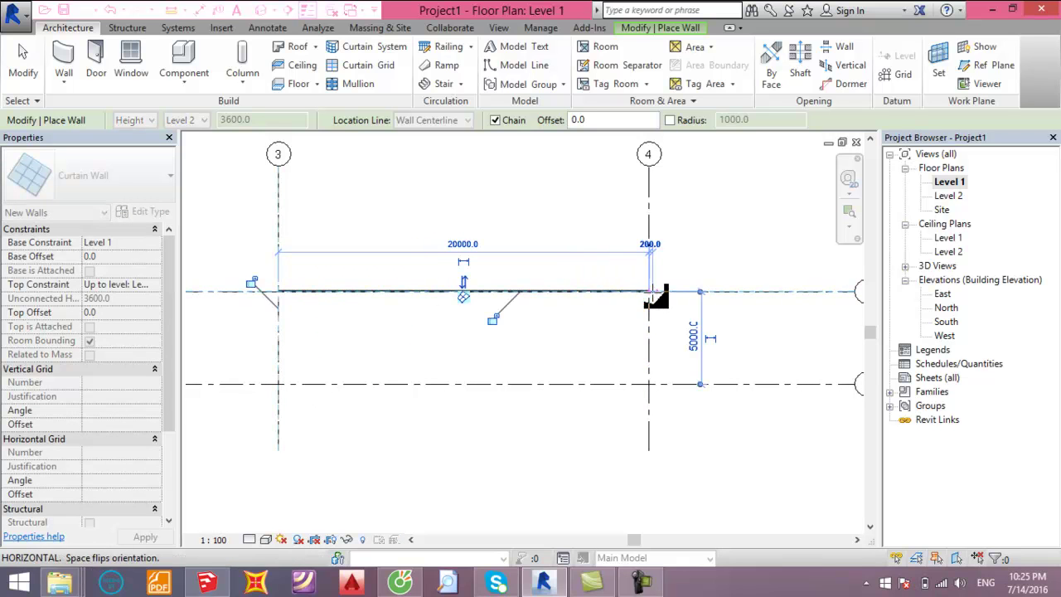
key("Escape")
key("Escape")
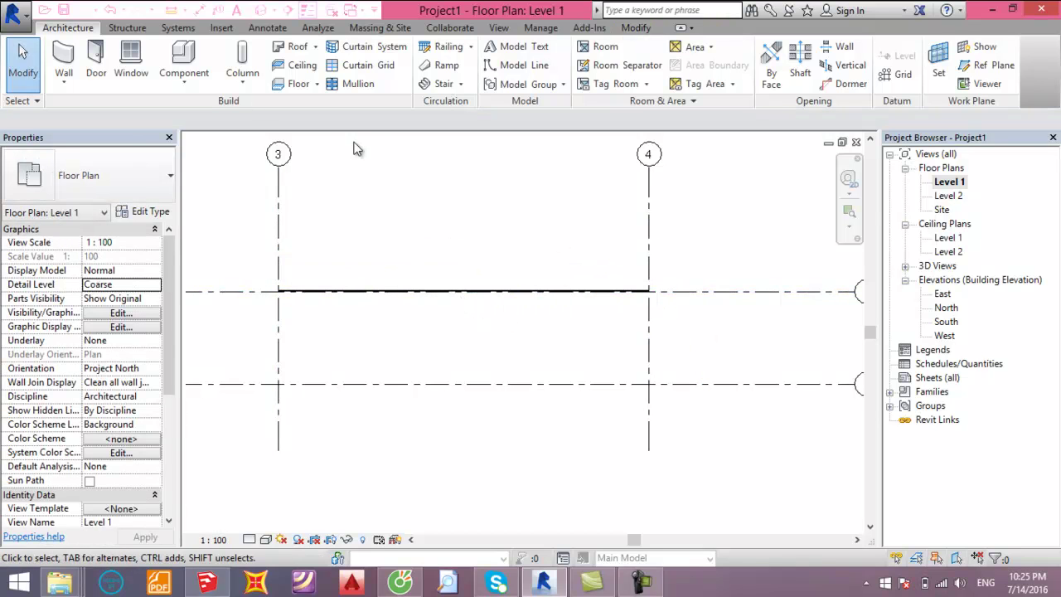
left_click(260, 10)
- Select the curtain wall in 3D and duplicate its type as a new type named '1'
scroll(588, 379, "down", 2)
scroll(529, 360, "down", 2)
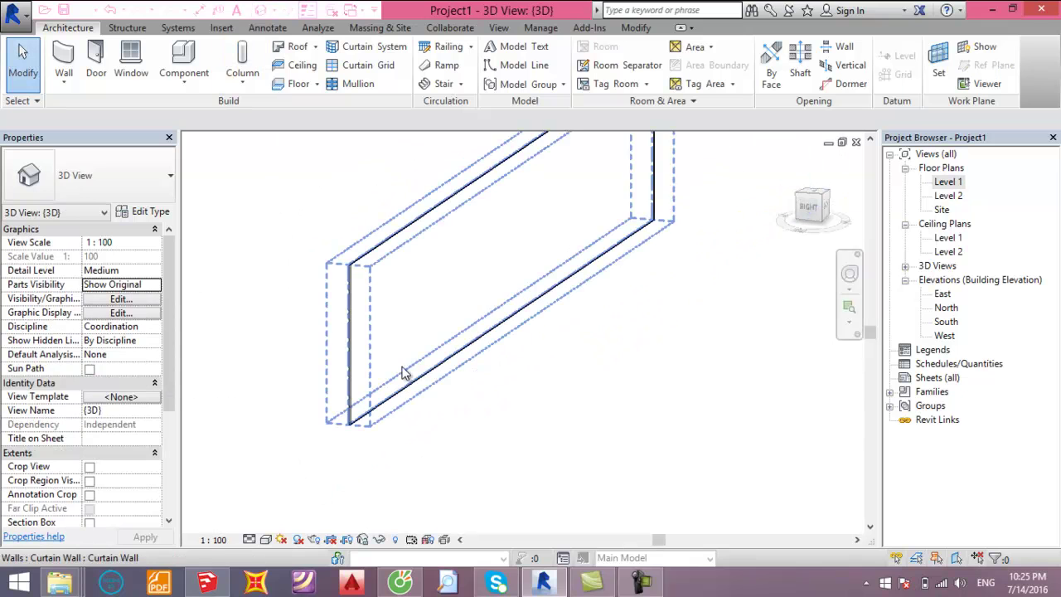
middle_click_drag(604, 325, 612, 363)
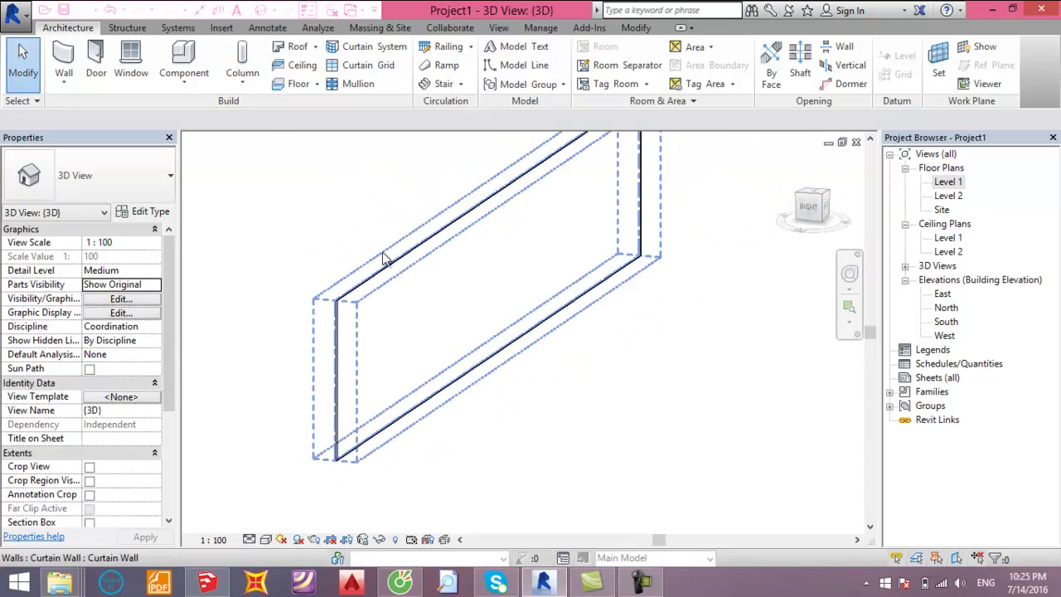
left_click(469, 385)
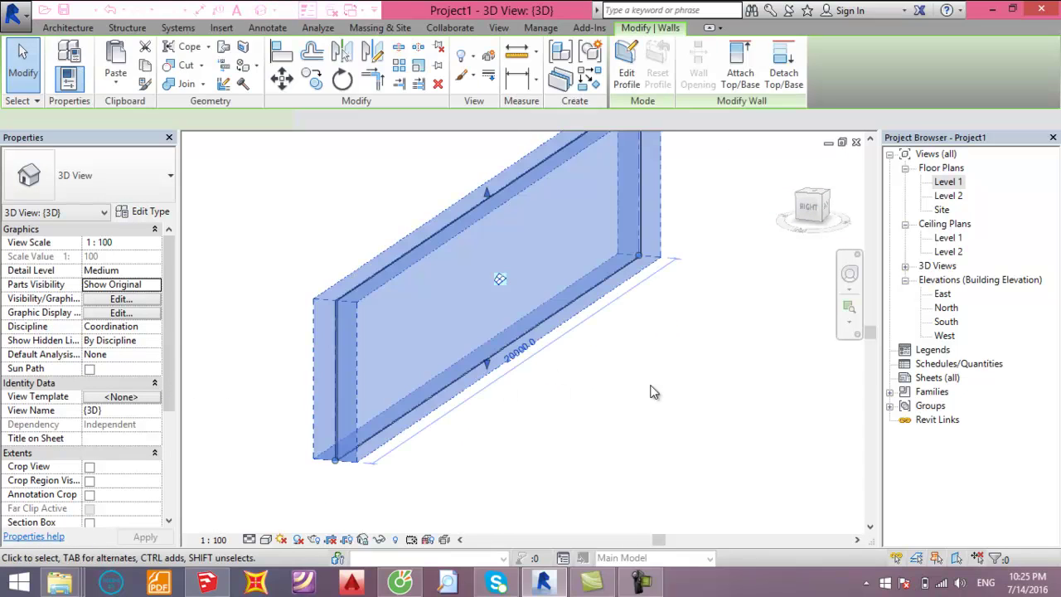
left_click(146, 212)
left_click(929, 74)
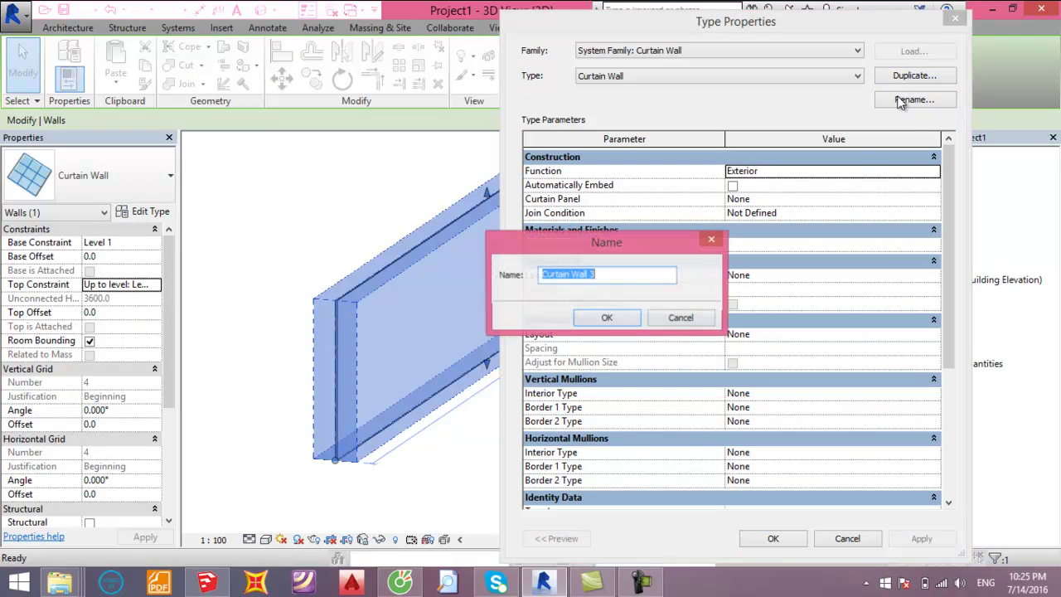
type("1")
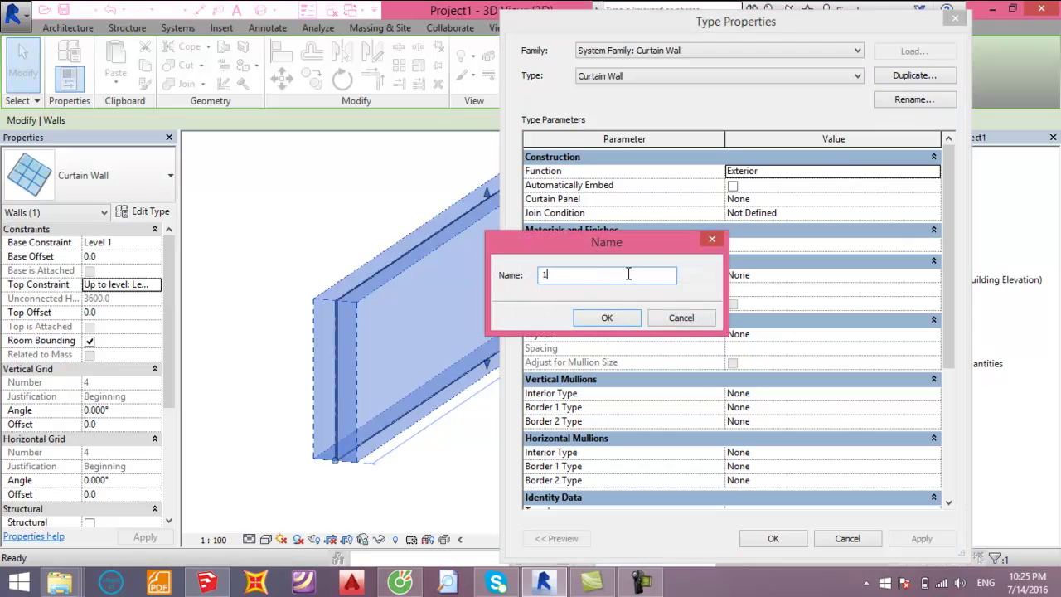
left_click(607, 319)
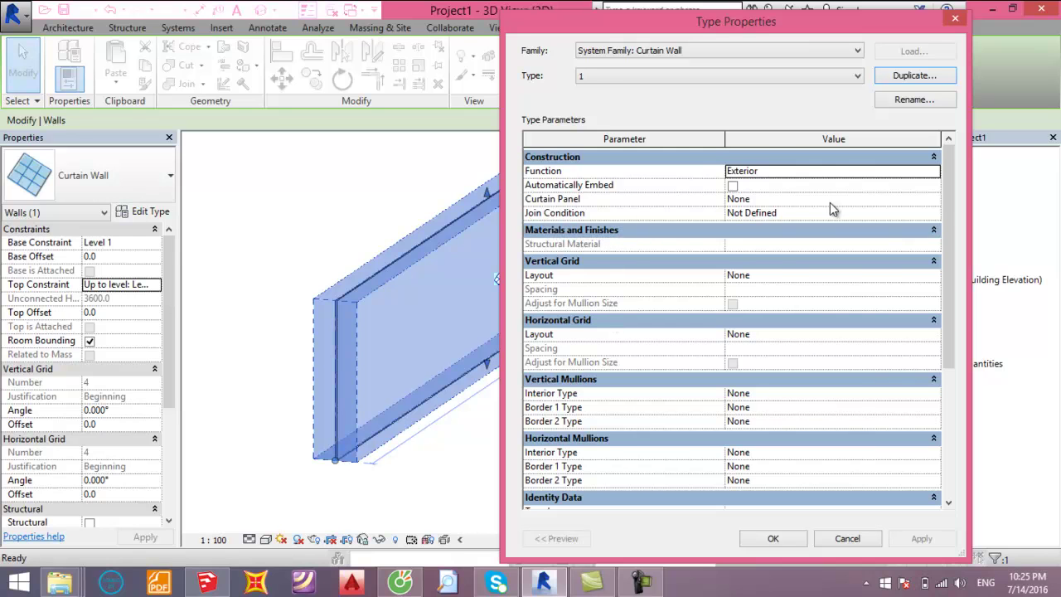
- Set the type's Curtain Panel to Empty System Panel
left_click(939, 201)
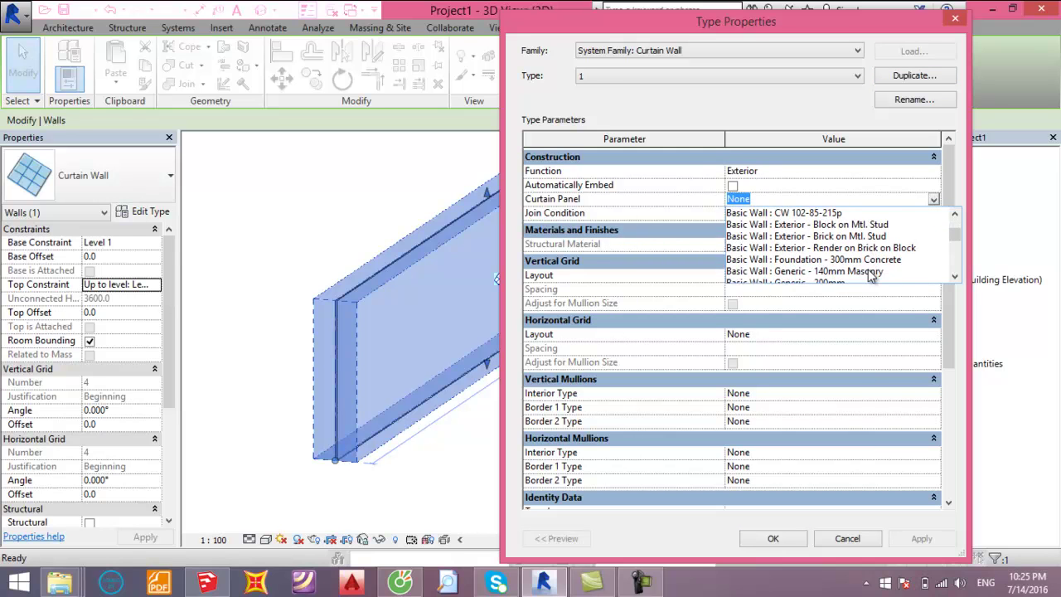
scroll(870, 276, "down", 1)
scroll(869, 278, "down", 1)
scroll(868, 280, "down", 1)
scroll(865, 283, "down", 1)
scroll(865, 283, "down", 1)
scroll(865, 283, "down", 1)
scroll(866, 283, "down", 1)
scroll(867, 283, "down", 1)
scroll(862, 276, "down", 1)
left_click(816, 238)
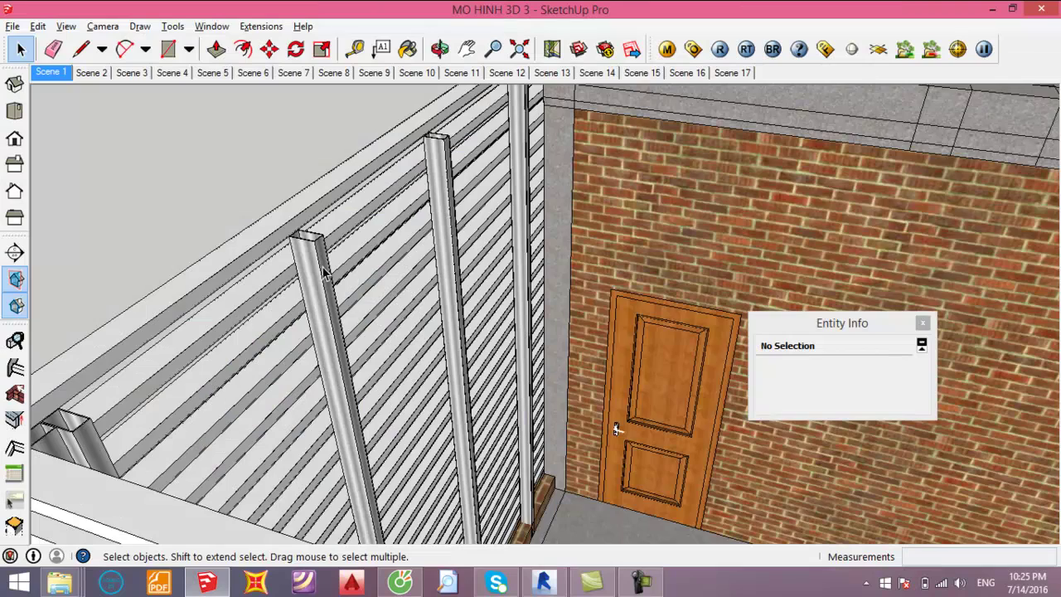
- Set the Vertical Grid layout to Fixed Distance with 1000 spacing
scroll(428, 172, "up", 1)
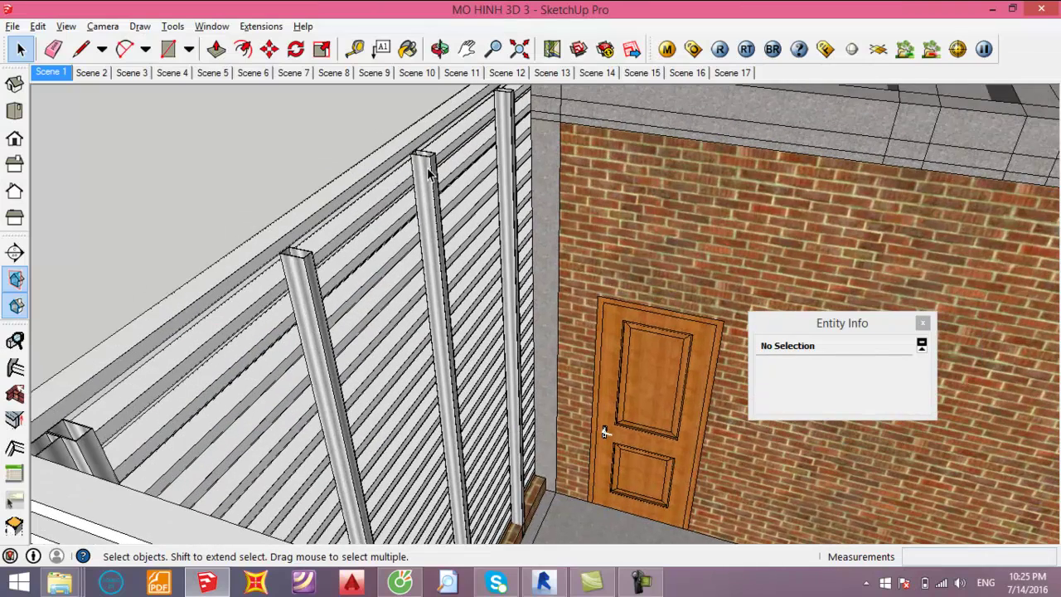
key("alt+Tab")
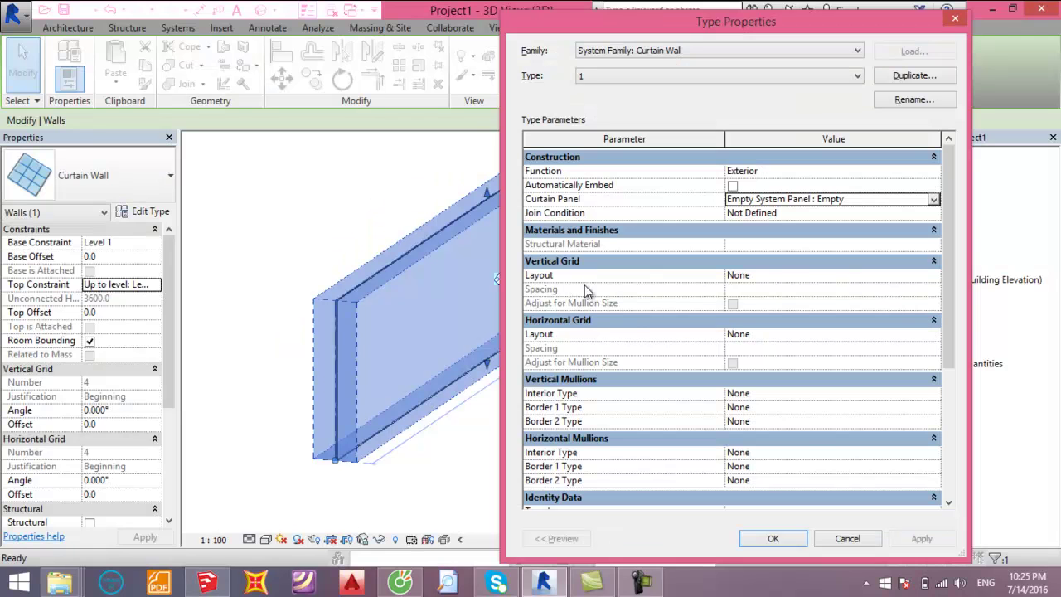
left_click(939, 281)
left_click(935, 279)
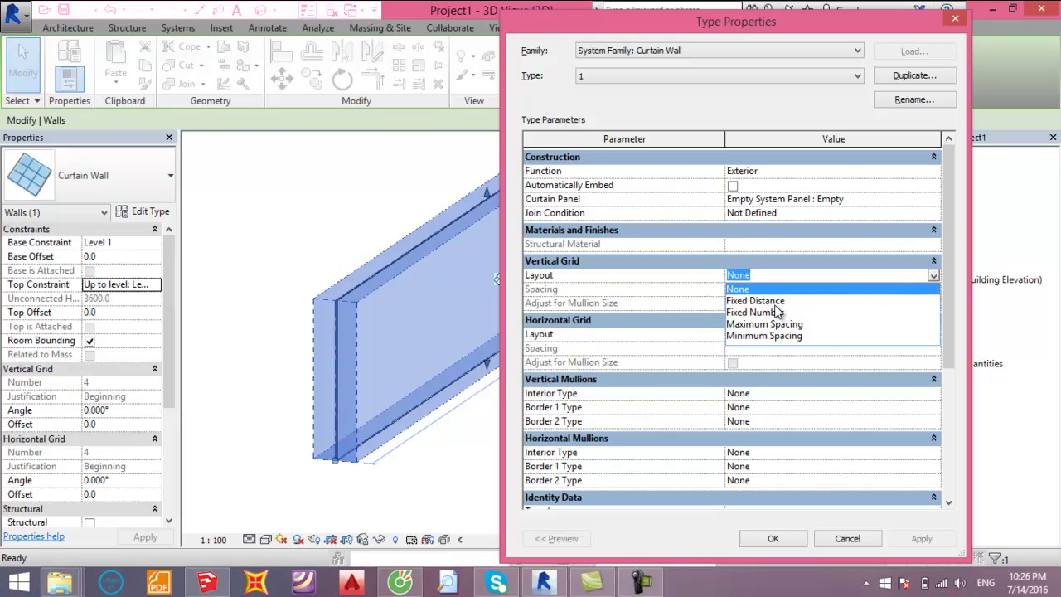
left_click(775, 301)
left_click(765, 288)
type("1000")
key("Return")
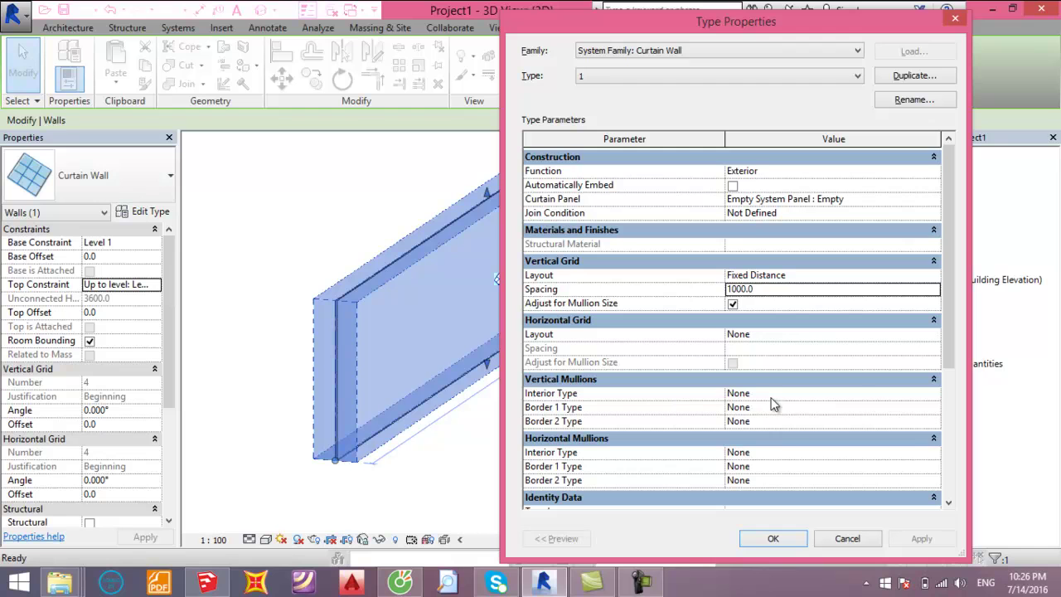
- Make the interior, border 1 and border 2 vertical mullions Rectangular 50 x 150mm, and apply
left_click(938, 397)
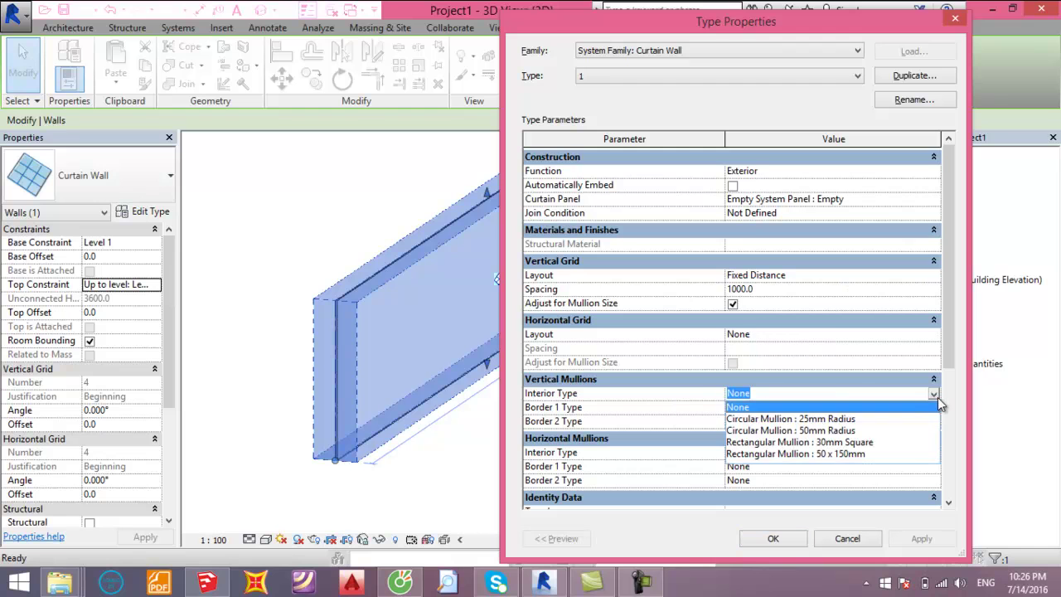
left_click(853, 455)
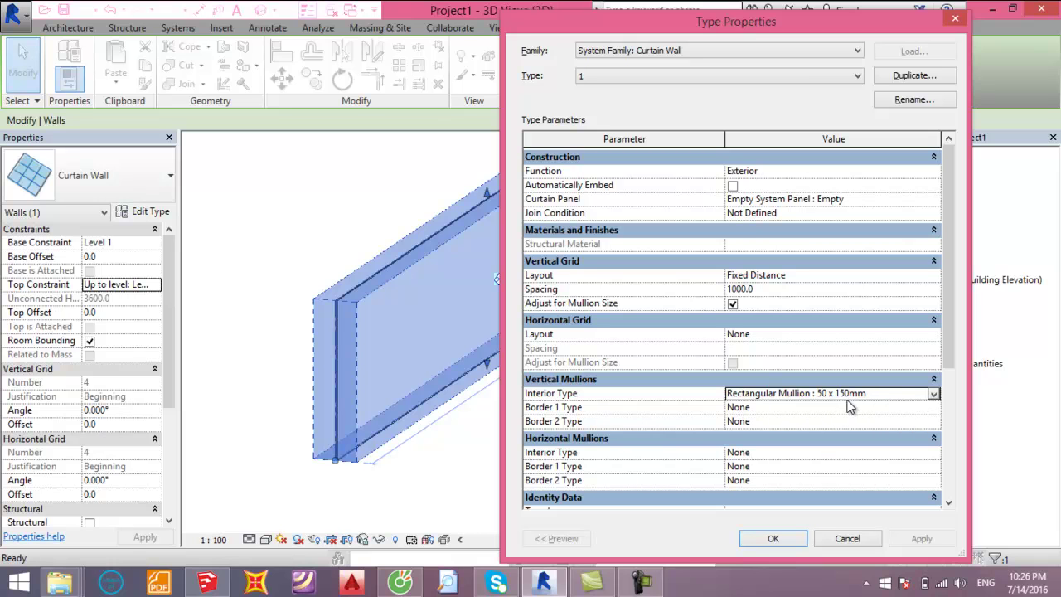
left_click(932, 408)
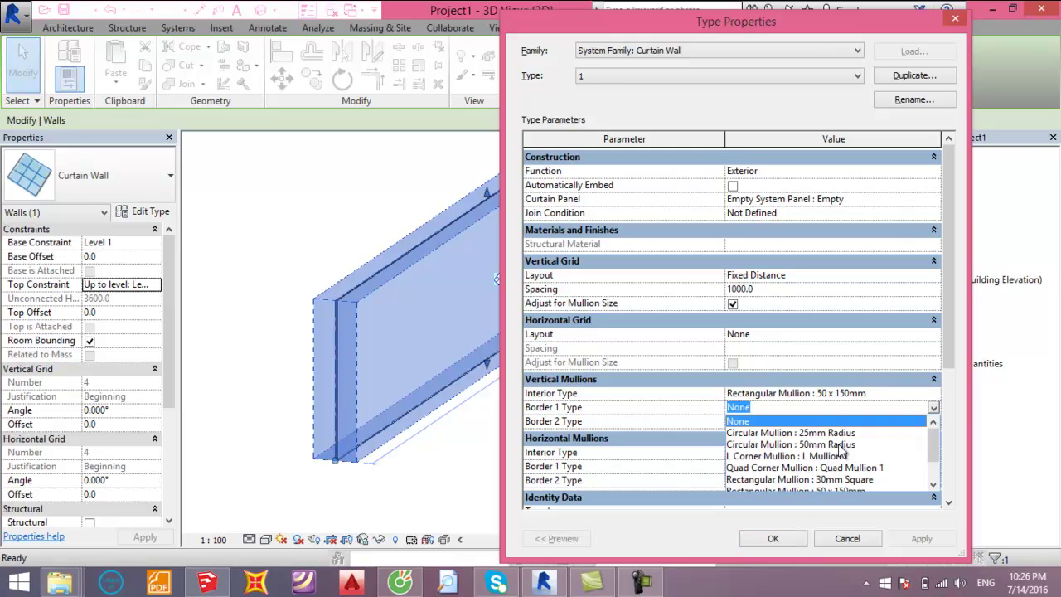
scroll(841, 481, "down", 1)
left_click(872, 456)
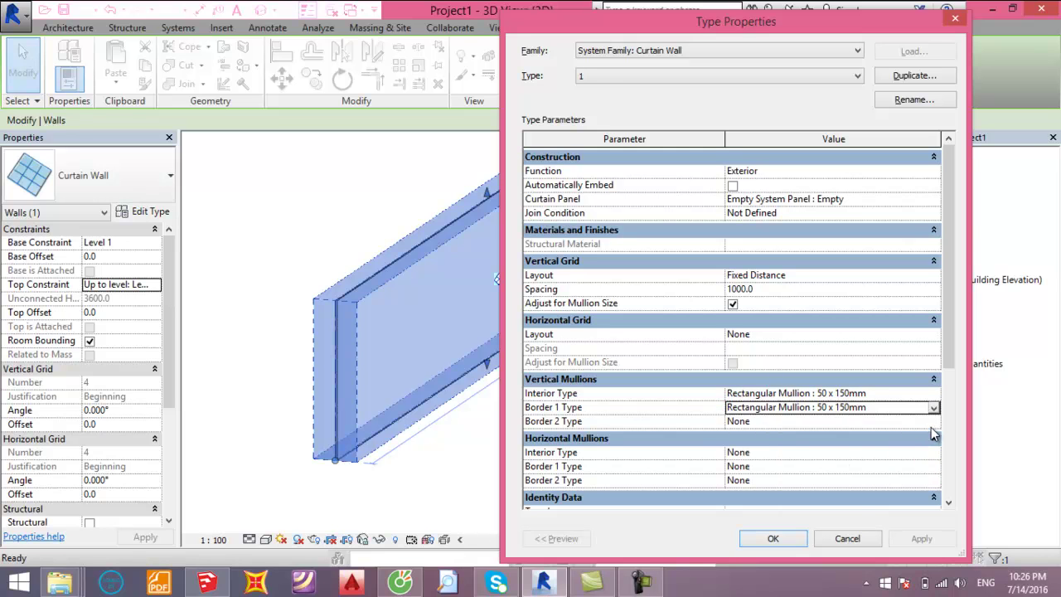
left_click(933, 422)
scroll(860, 489, "down", 1)
left_click(850, 471)
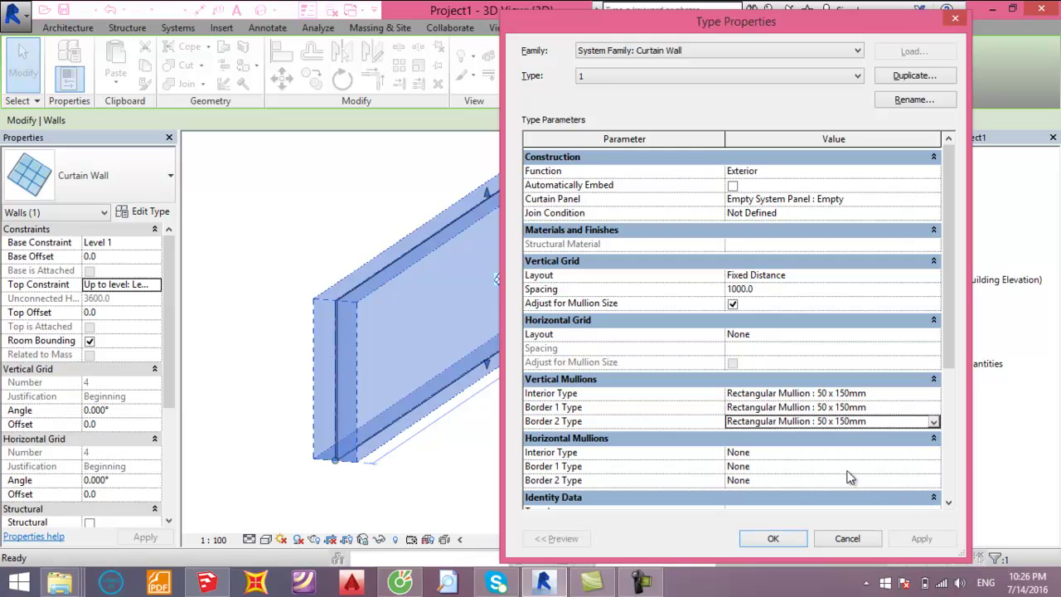
left_click(779, 539)
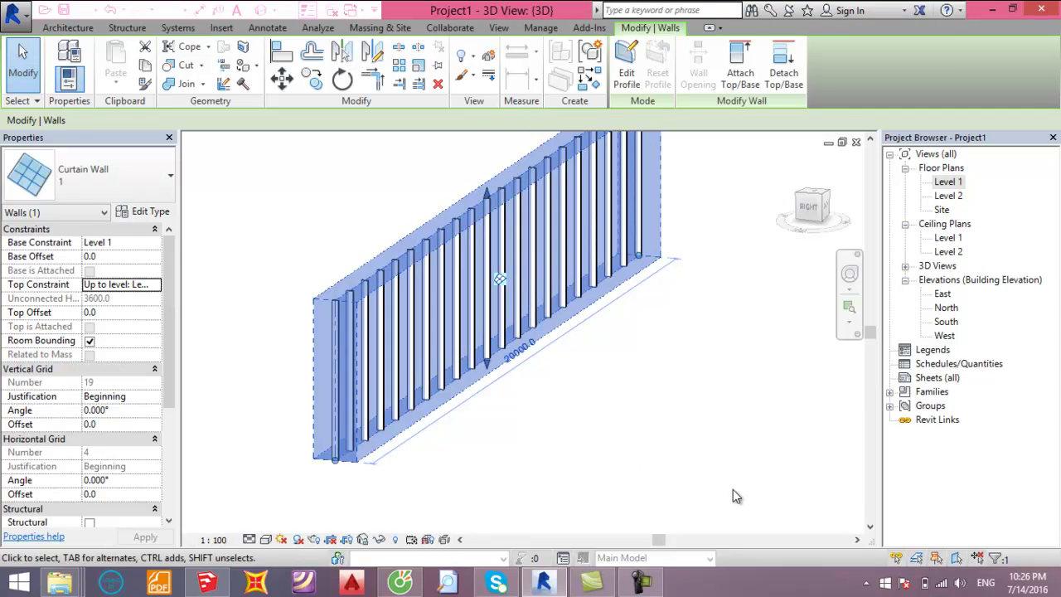
- Deselect the wall, open the Level 1 plan, zoom in and select the curtain wall, checking the SketchUp model
left_click(733, 490)
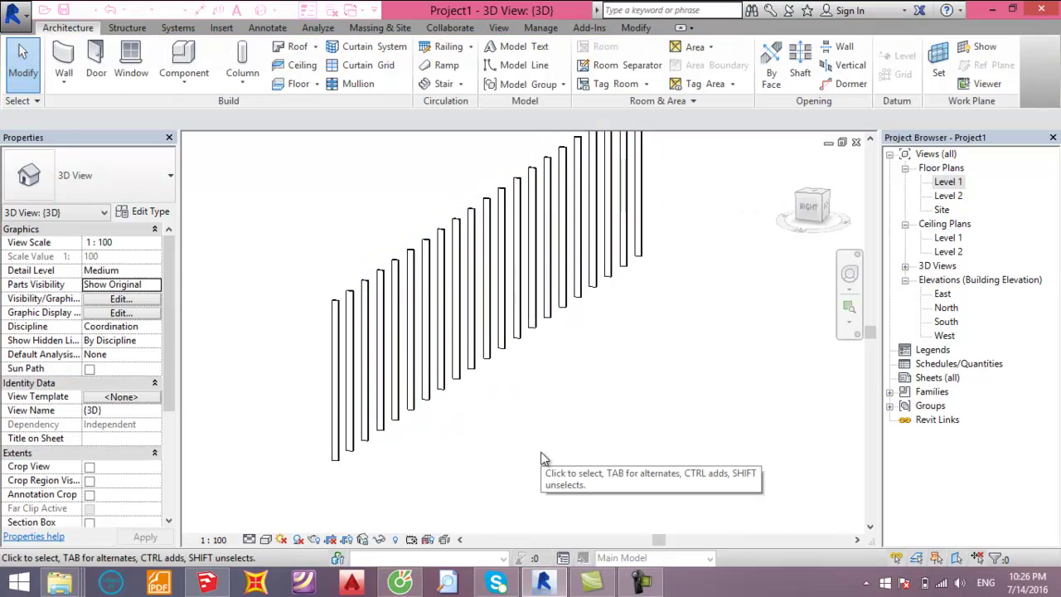
middle_click_drag(593, 460, 586, 467)
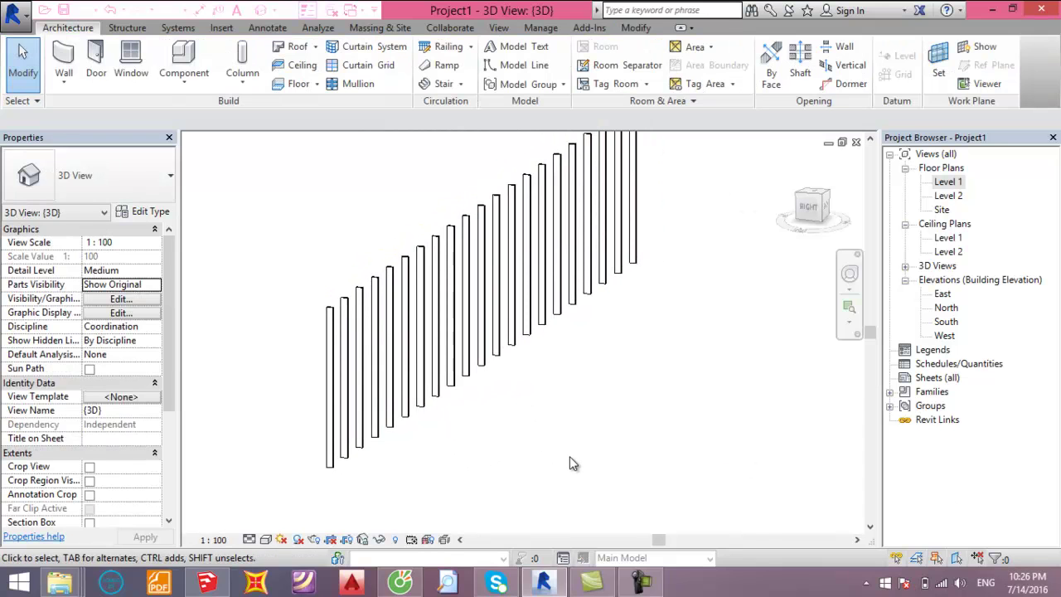
double_click(948, 184)
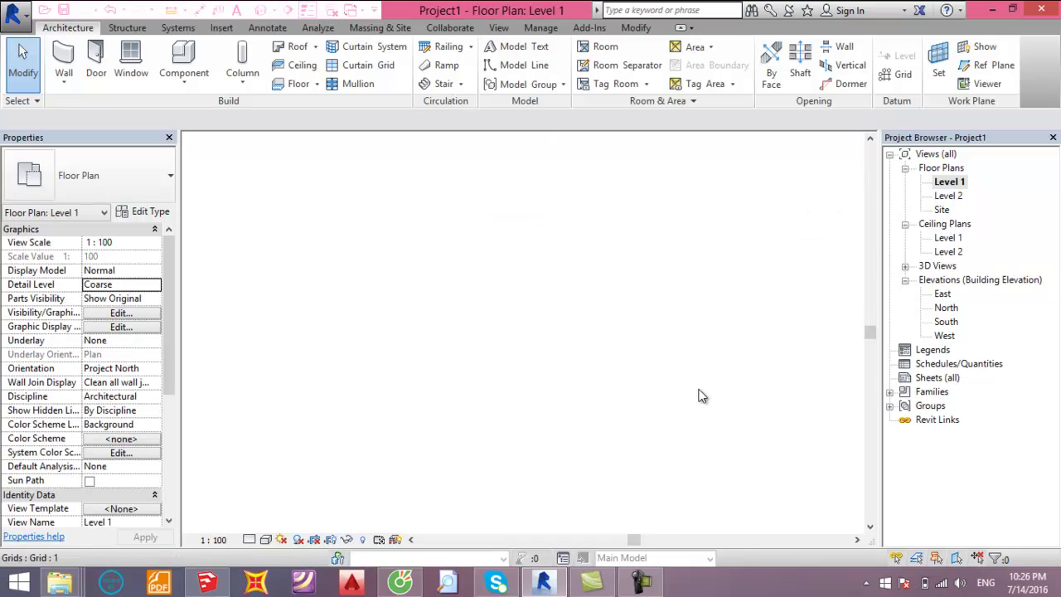
scroll(339, 296, "up", 2)
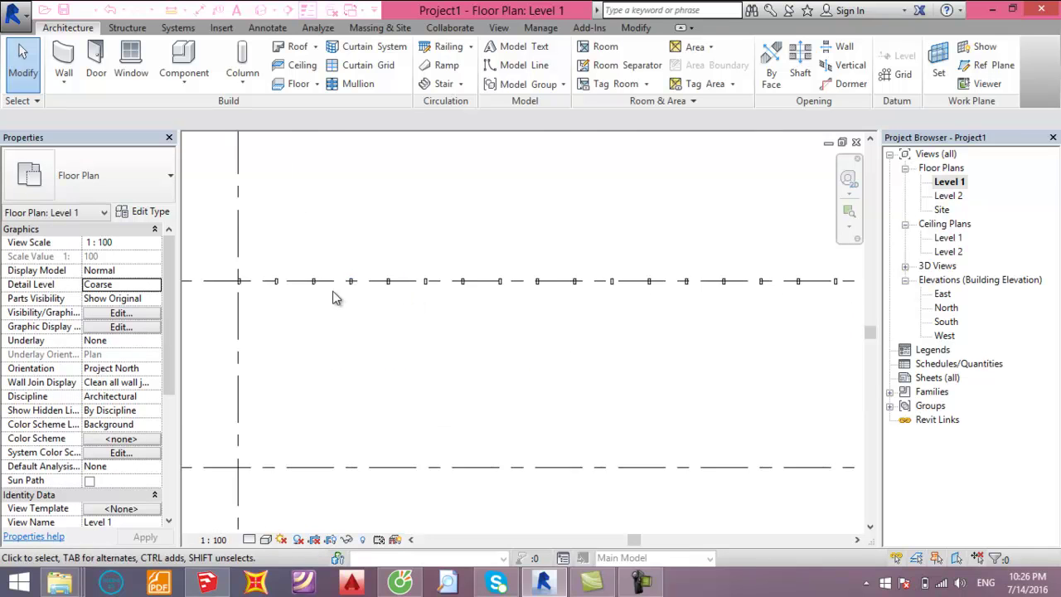
left_click(370, 299)
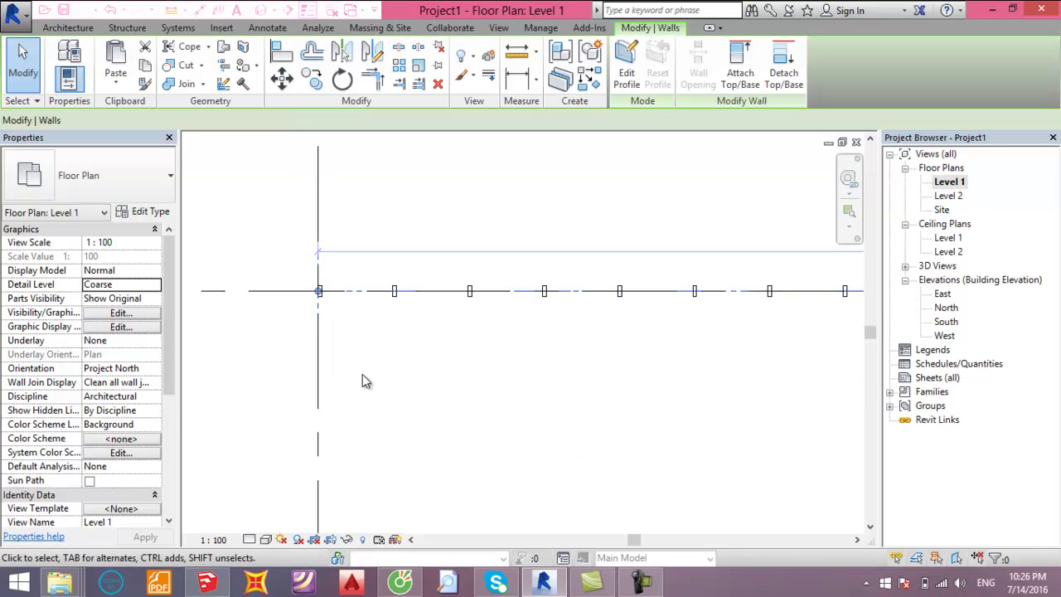
scroll(365, 319, "up", 2)
middle_click_drag(367, 315, 392, 370)
scroll(322, 291, "up", 1)
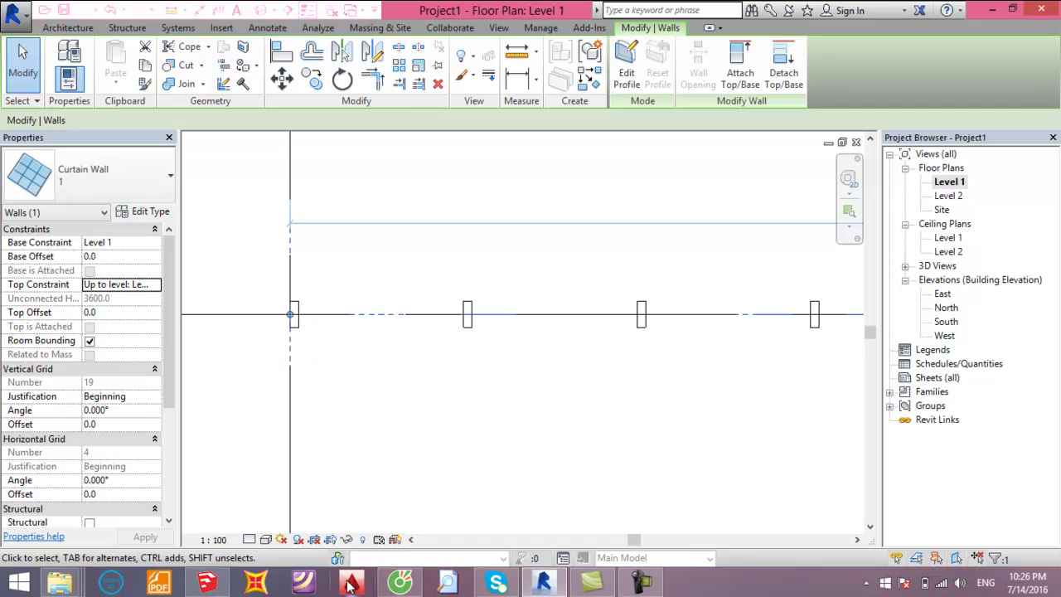
left_click(209, 583)
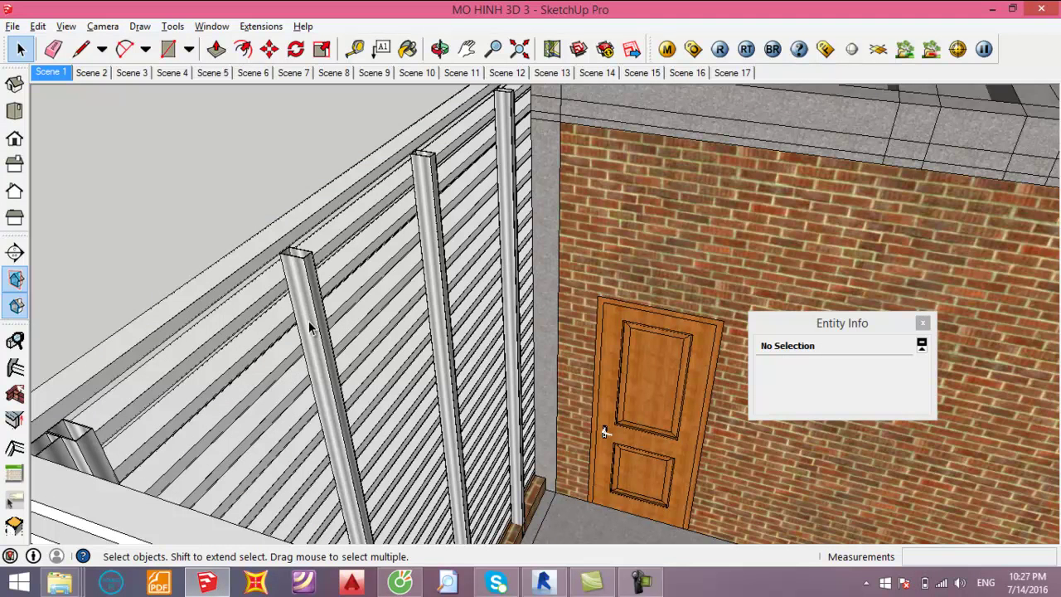
key("alt+Tab")
- Copy the selected curtain wall 150 upward from a picked base point, then reselect the wall
left_click(464, 377)
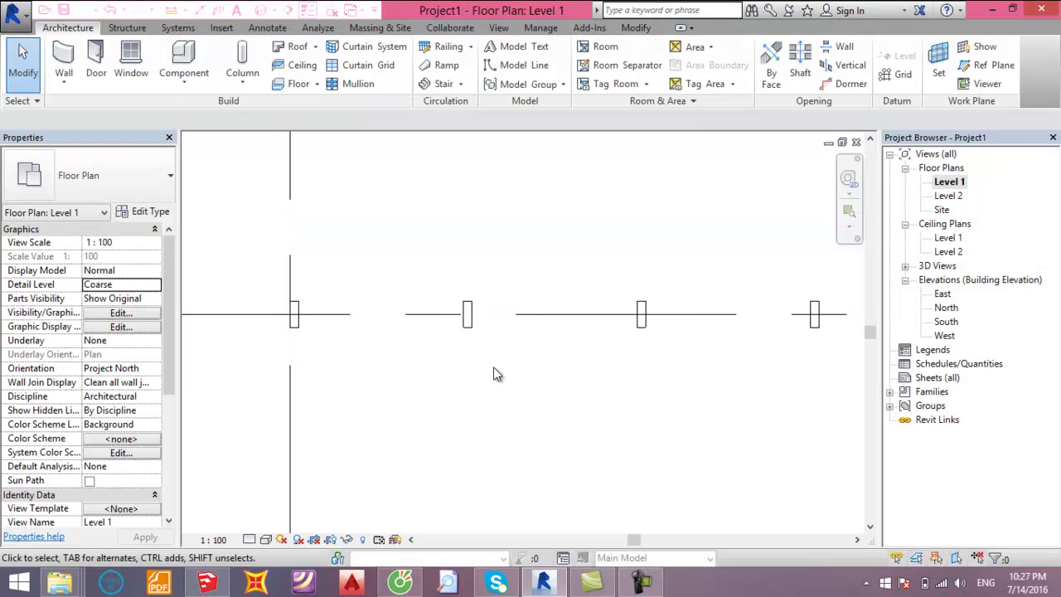
left_click(410, 323)
mouse_move(458, 406)
middle_mouse_down()
mouse_move(470, 404)
mouse_move(456, 401)
middle_mouse_up()
key("r")
key("o")
left_click(438, 417)
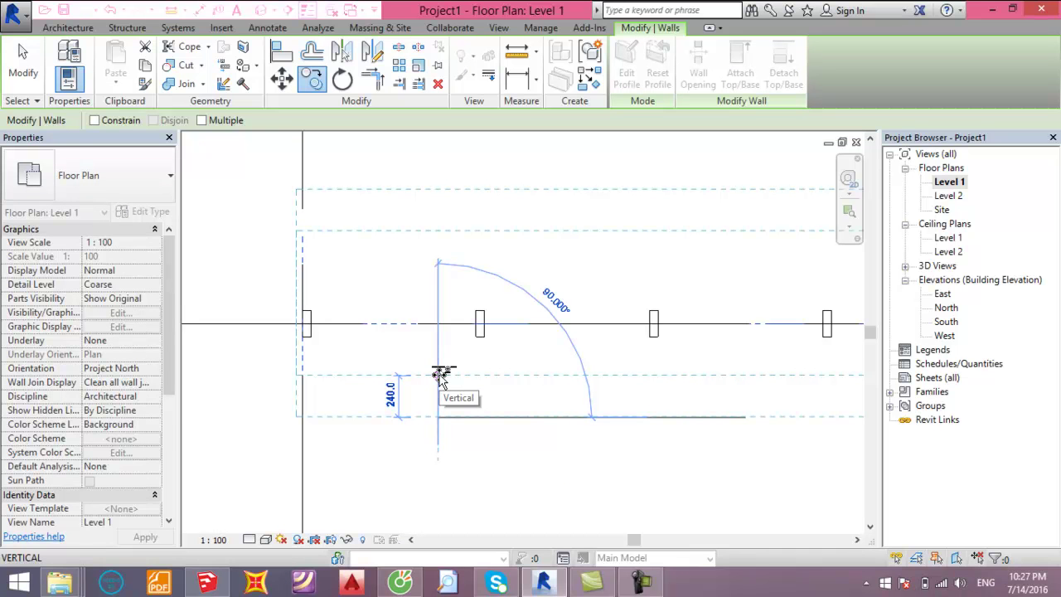
type("1")
key("Return")
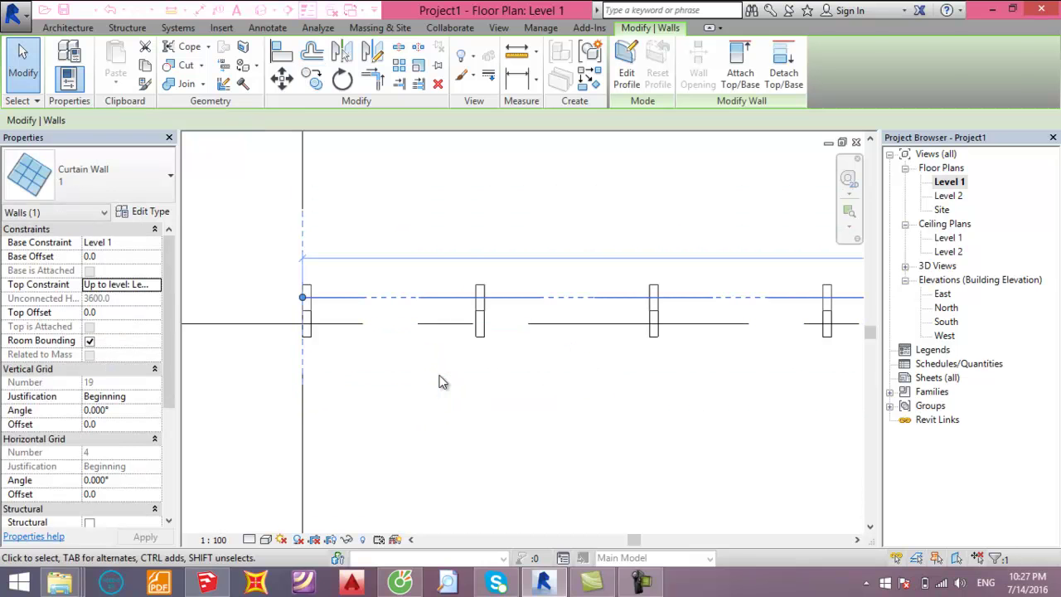
key("Escape")
left_click(466, 321)
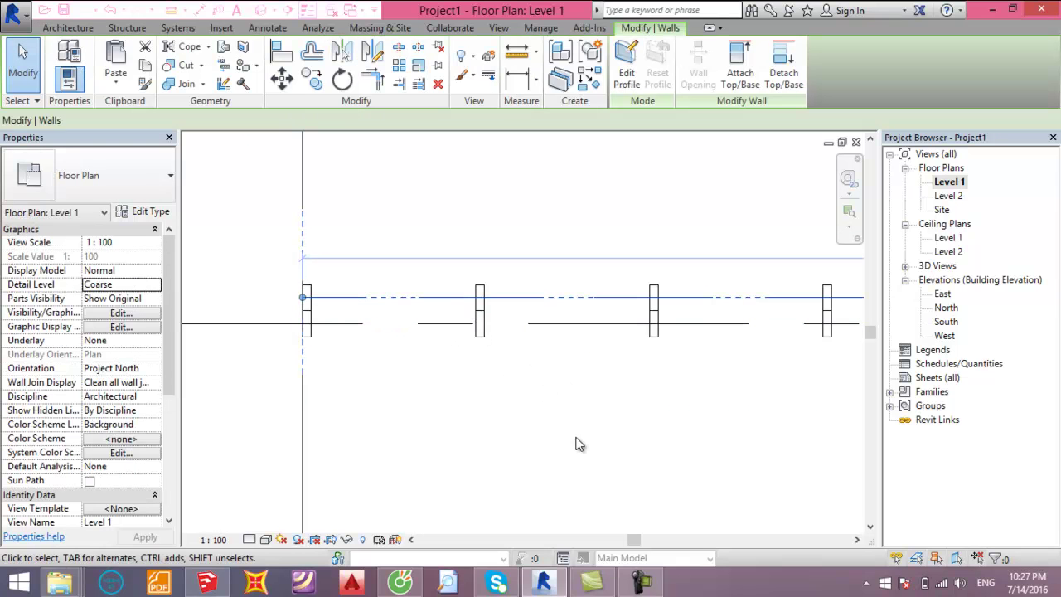
- Duplicate the curtain wall type, then cancel Type Properties without keeping it
left_click(146, 212)
left_click(914, 77)
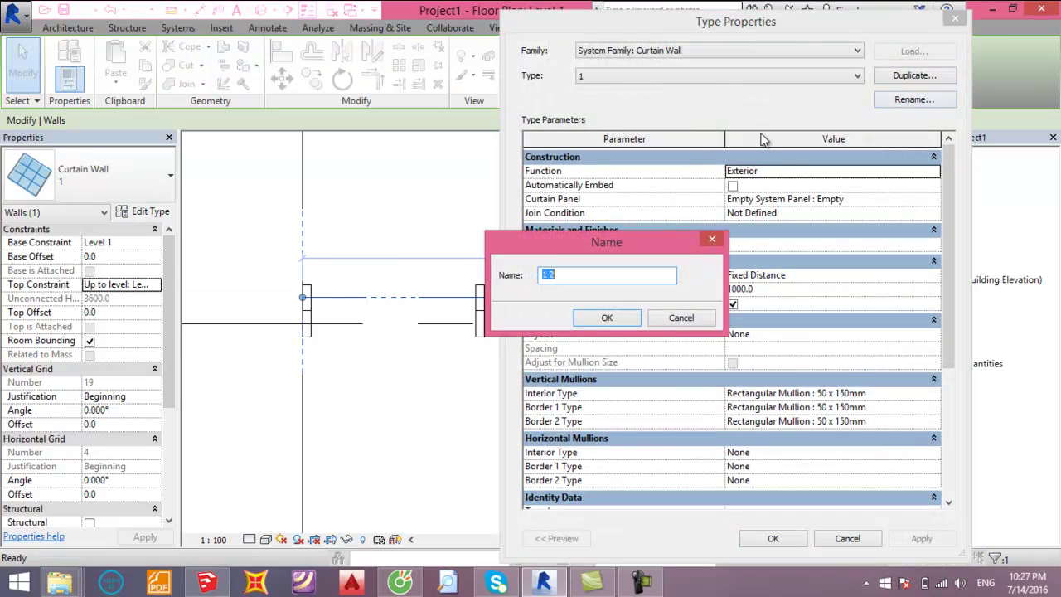
key("Return")
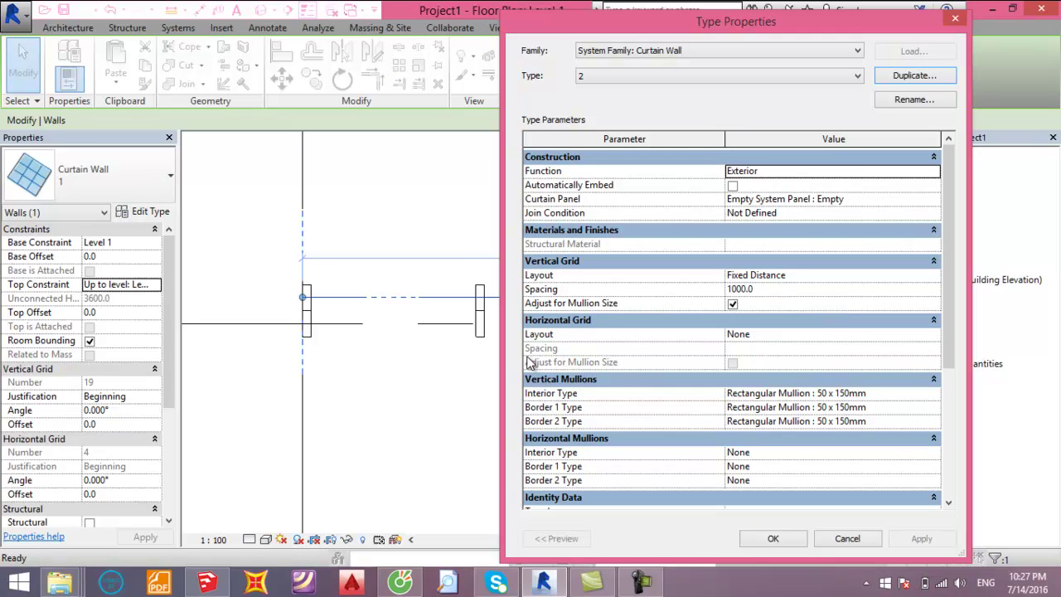
left_click(844, 539)
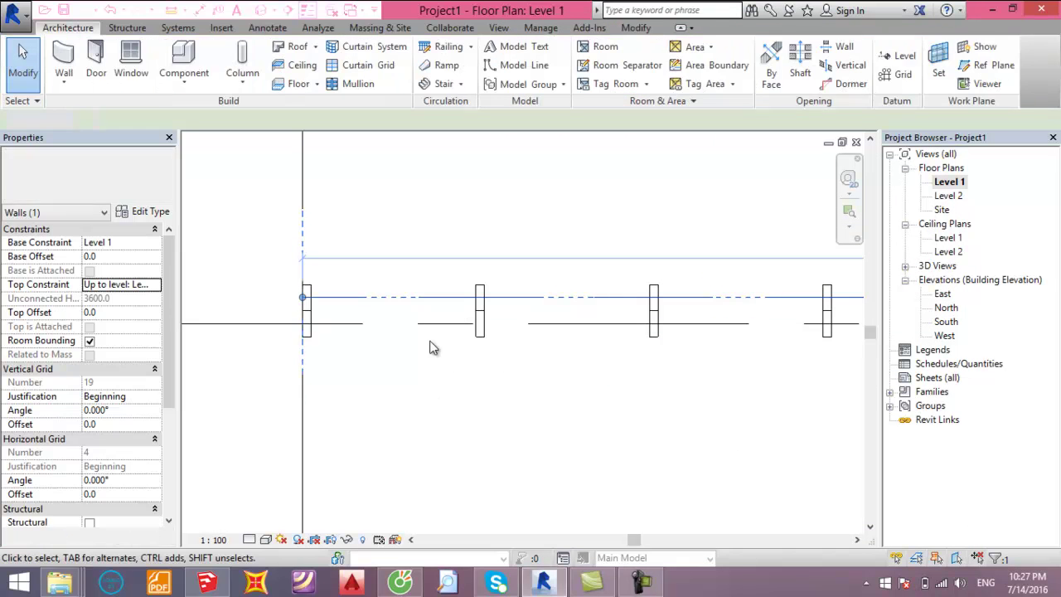
- Reselect and deselect the curtain wall, then pan the plan to inspect the mullion spacing
key("Escape")
left_click(419, 309)
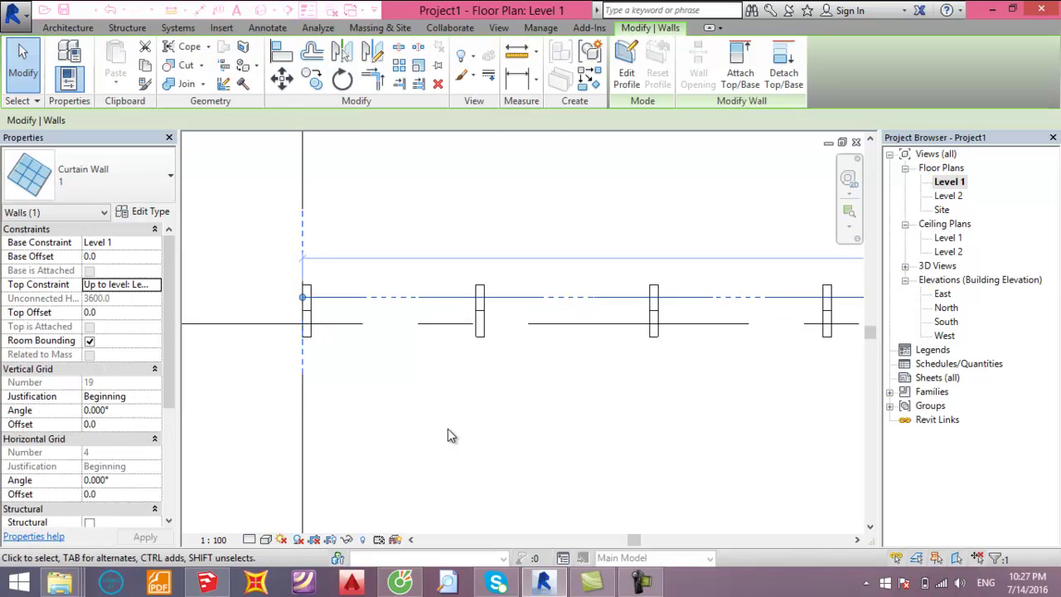
left_click(448, 429)
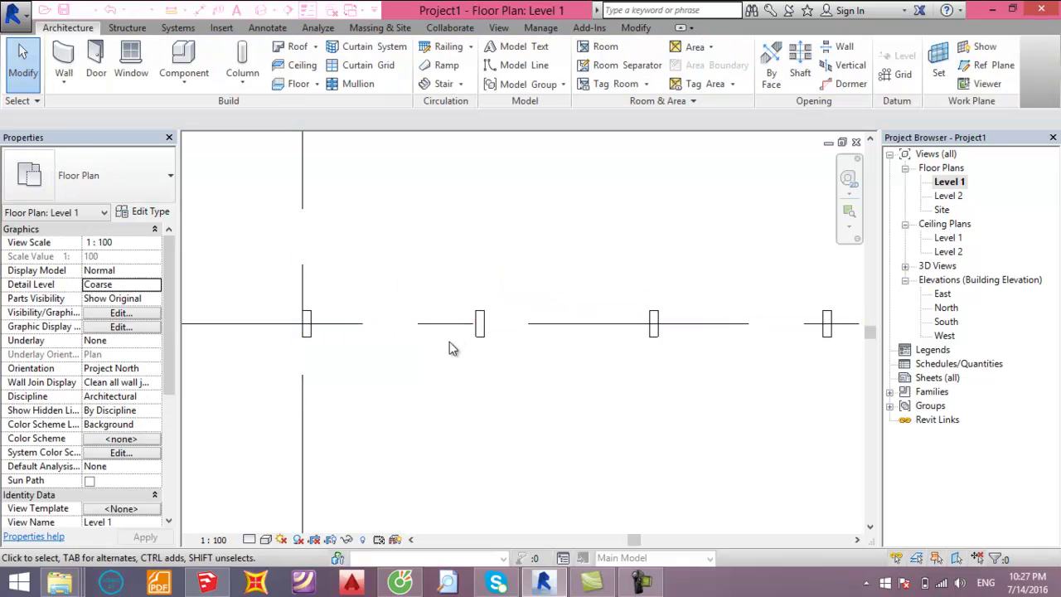
scroll(445, 357, "down", 2)
scroll(442, 361, "down", 2)
scroll(442, 360, "down", 2)
middle_click_drag(448, 373, 419, 399)
middle_click_drag(379, 362, 490, 398)
scroll(455, 233, "down", 1)
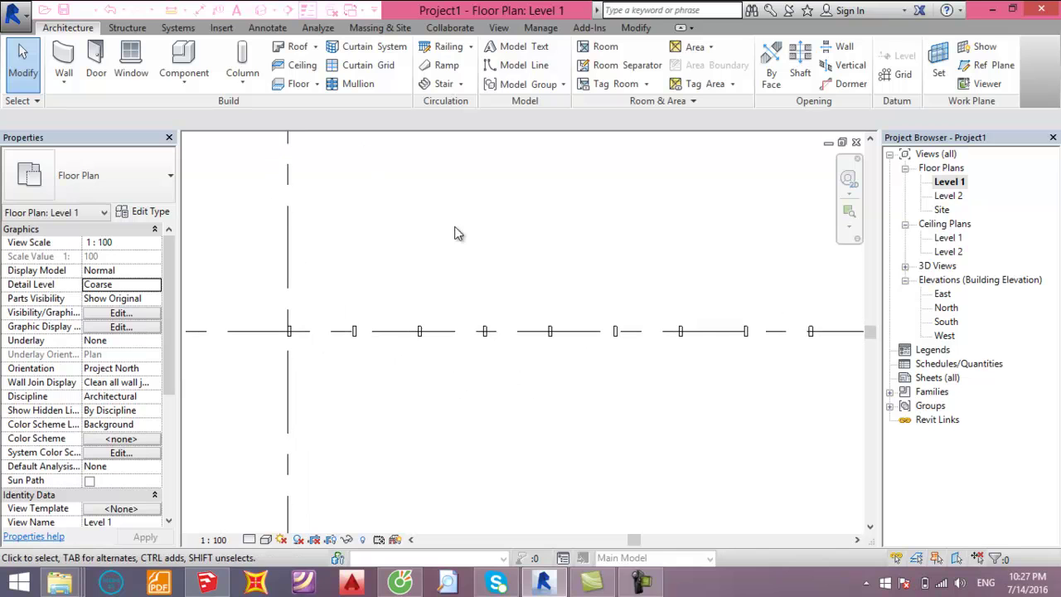
- Check the mullions in the 3D view, then return to the Level 1 floor plan
left_click(262, 12)
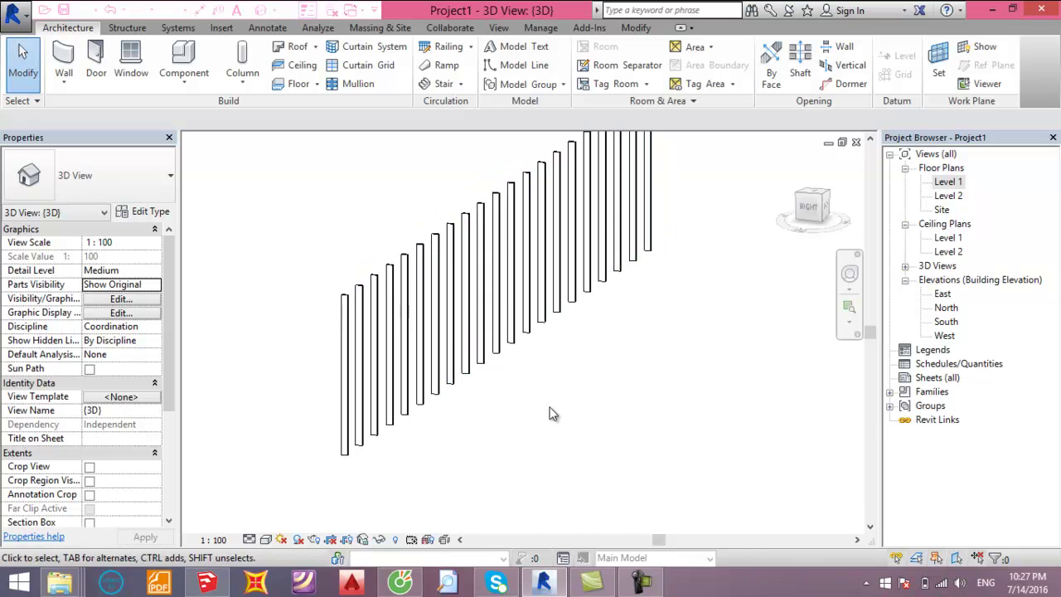
middle_click_drag(558, 415, 625, 385)
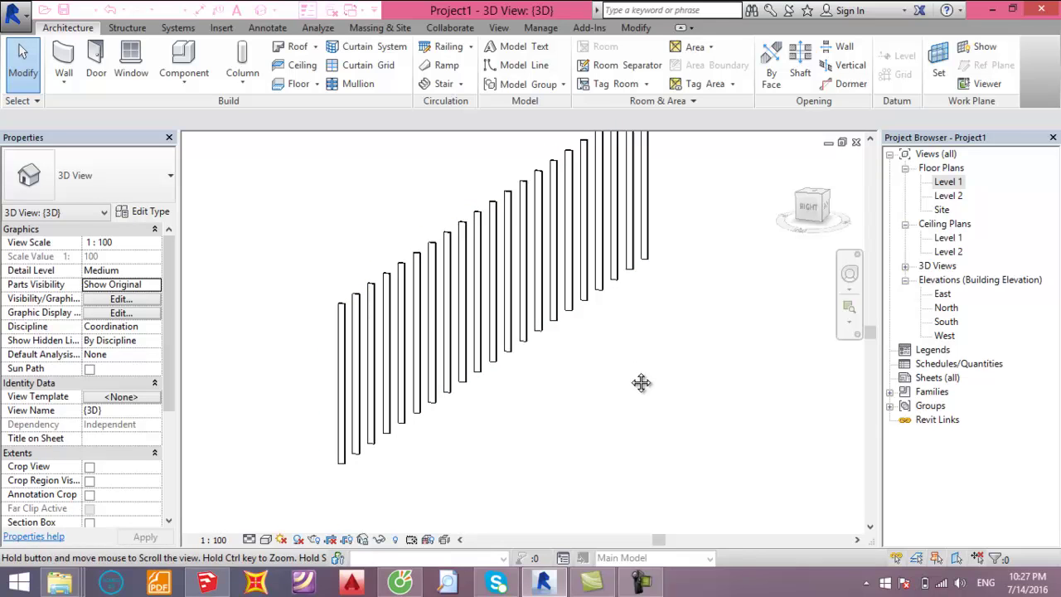
double_click(947, 182)
middle_click_drag(599, 436, 547, 431)
scroll(365, 365, "down", 2)
scroll(530, 421, "up", 1)
scroll(530, 420, "up", 1)
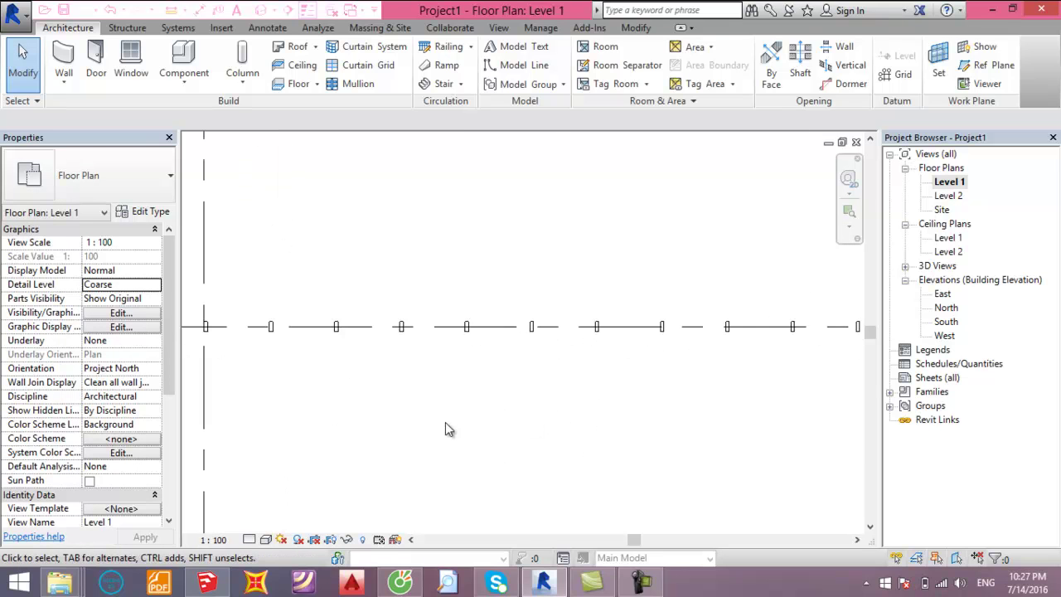
scroll(498, 422, "up", 1)
- Draw a second 20000 mm curtain wall just above grid 2 between the grid lines, then select it
left_click(64, 81)
left_click(75, 118)
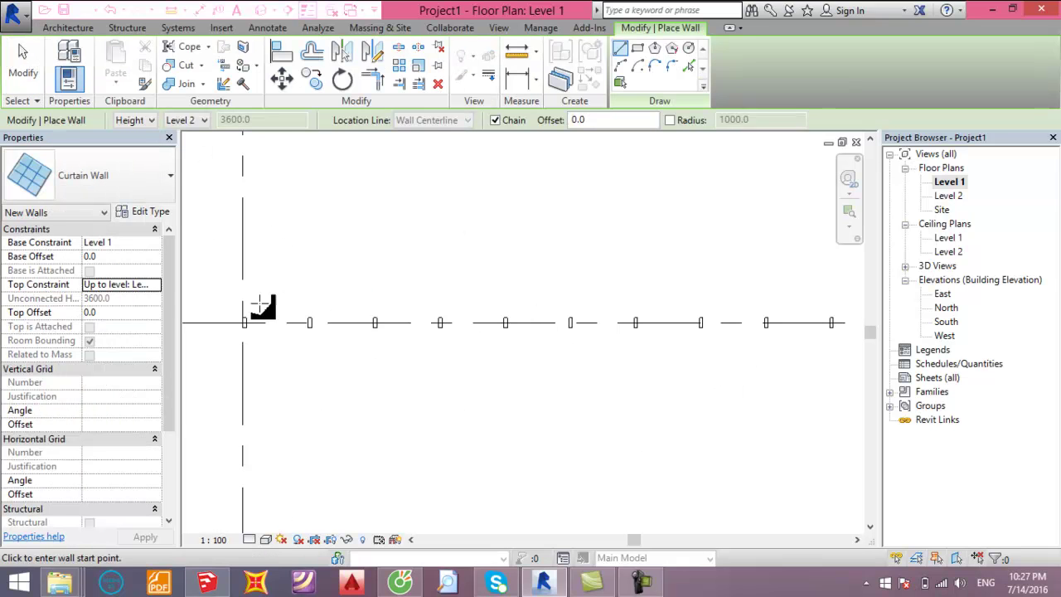
left_click(243, 284)
scroll(702, 282, "down", 1)
middle_click_drag(701, 282, 402, 297)
scroll(687, 284, "down", 1)
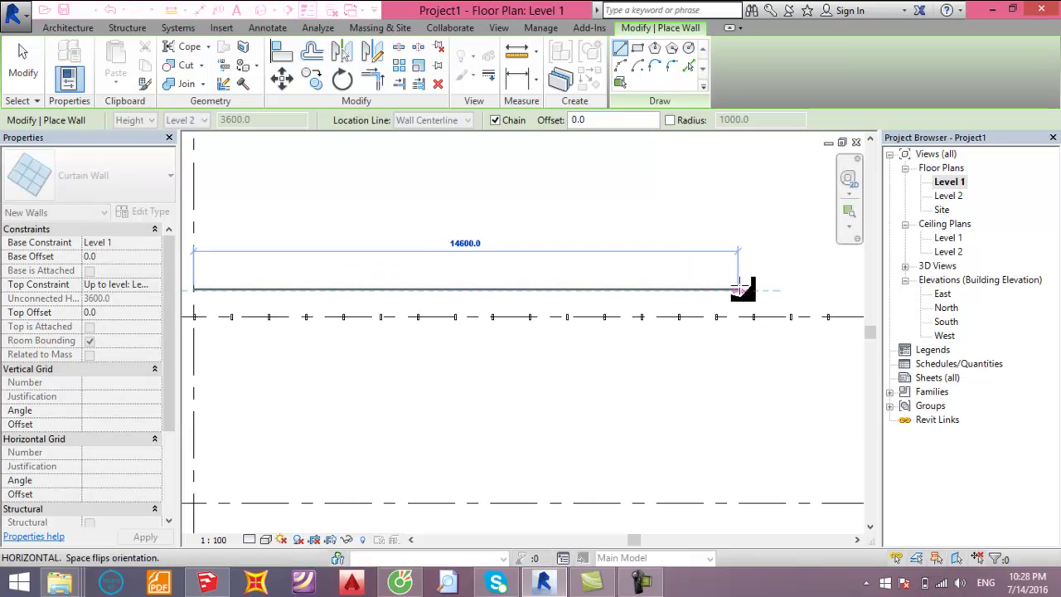
middle_click_drag(588, 307, 585, 306)
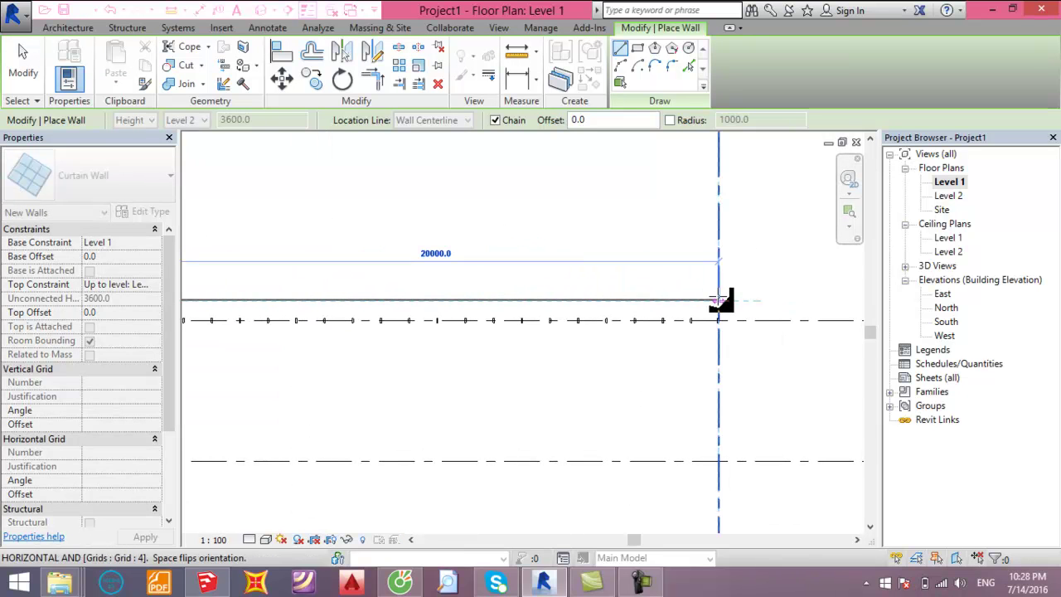
left_click(720, 300)
key("Escape")
key("Escape")
scroll(597, 360, "up", 1)
scroll(415, 306, "up", 1)
left_click(418, 304)
- Duplicate the curtain wall type as '2' with empty panels and a fixed 250 mm horizontal grid
left_click(145, 212)
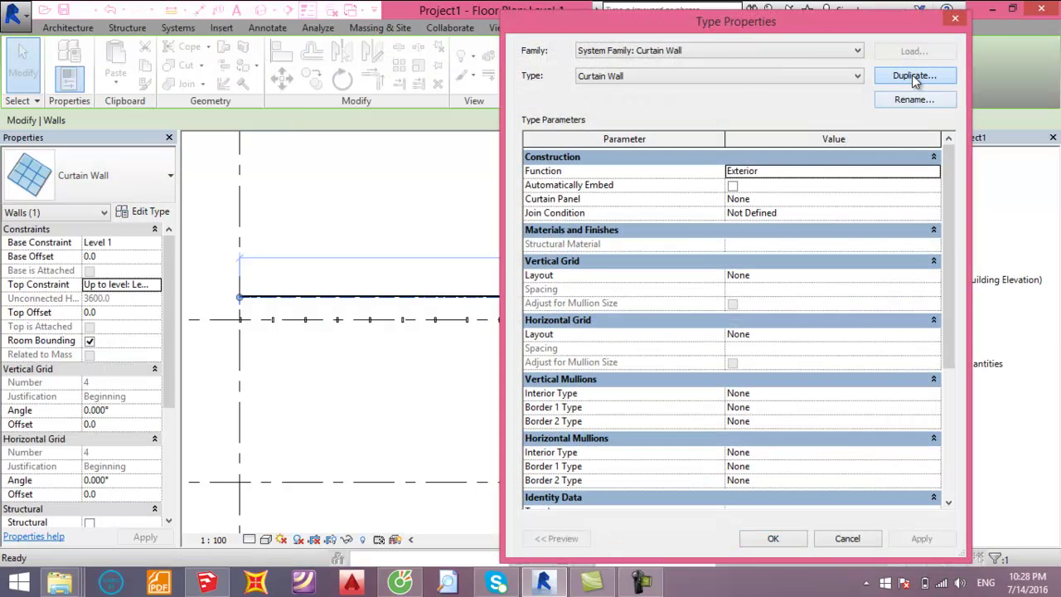
left_click(914, 77)
type("2")
key("Return")
left_click(935, 199)
left_click_drag(955, 224, 957, 270)
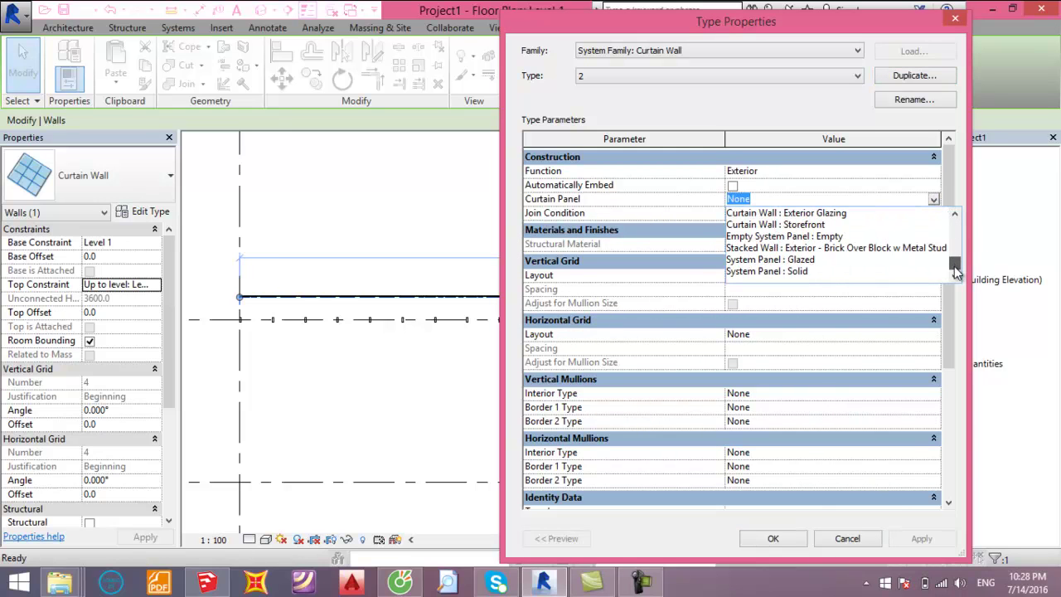
left_click(843, 238)
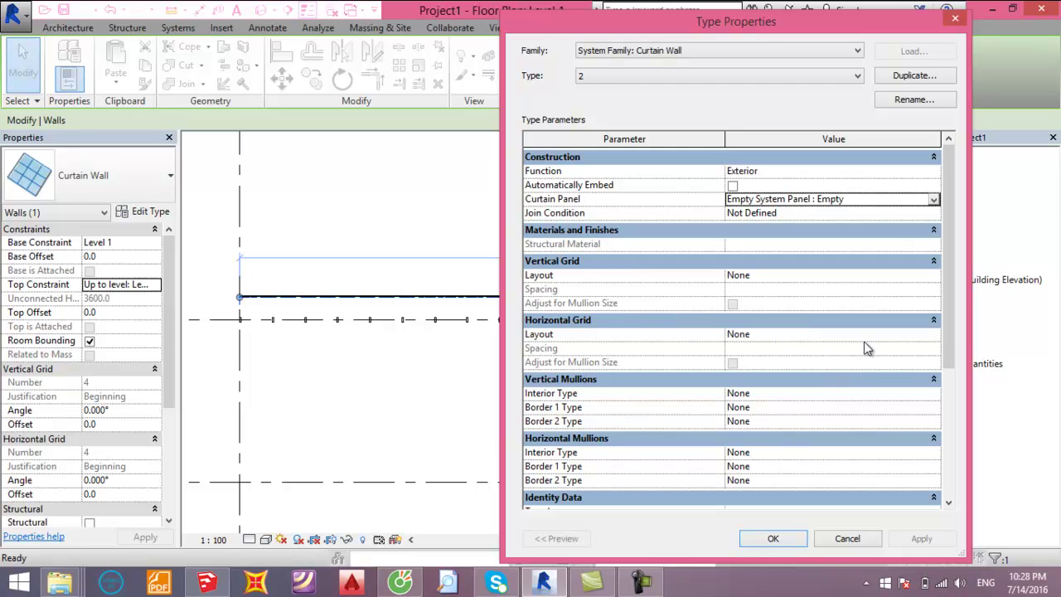
left_click(935, 337)
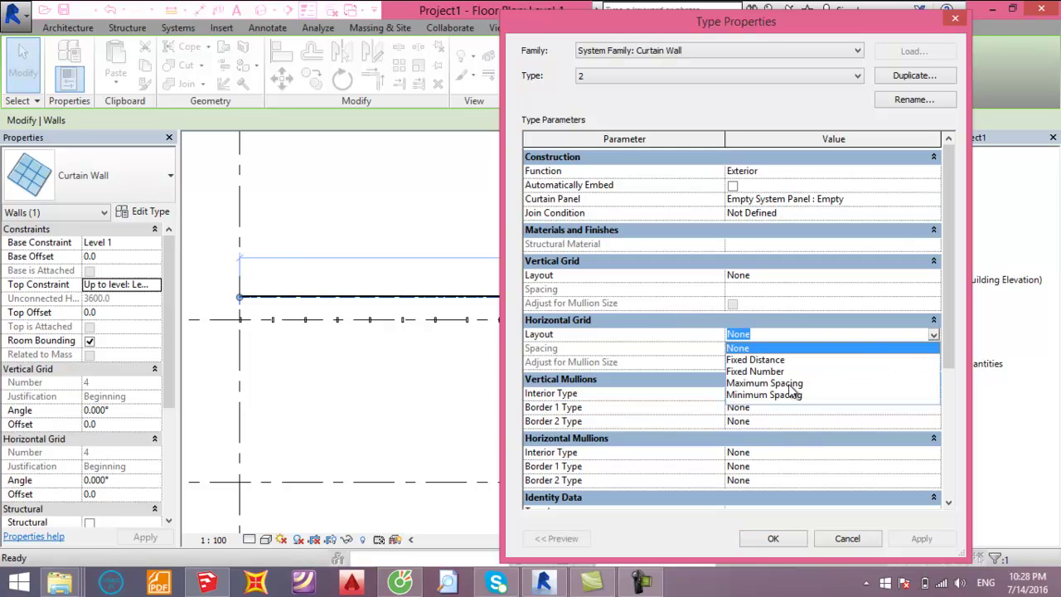
left_click(776, 362)
left_click(778, 350)
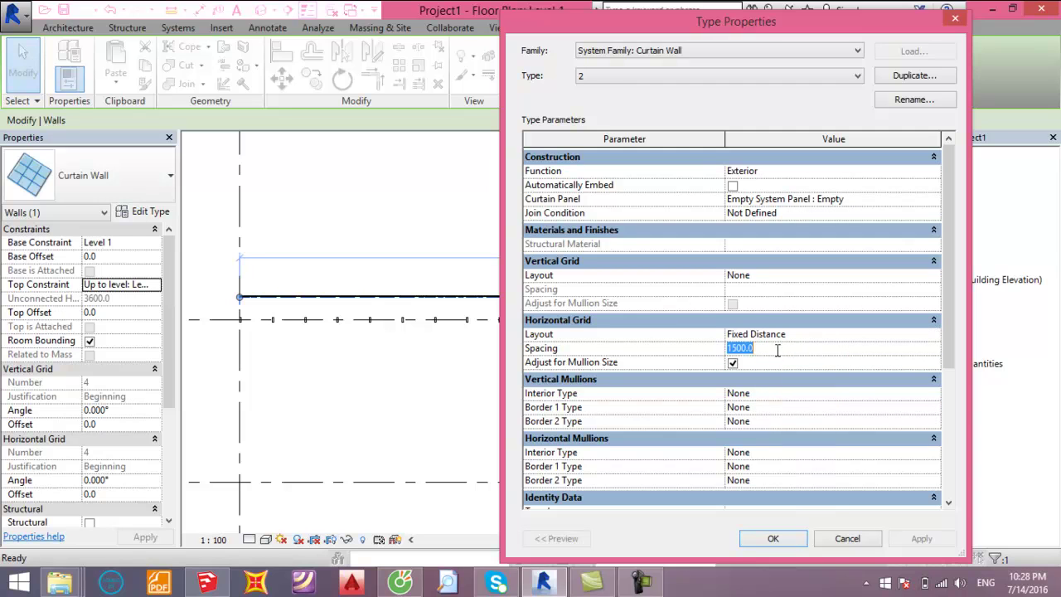
type("250")
key("Return")
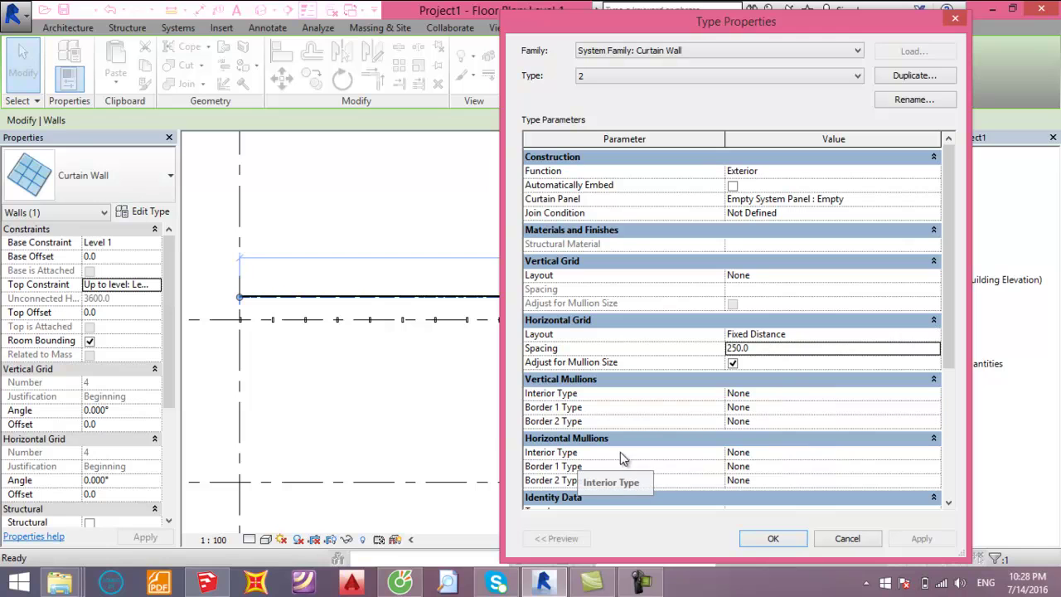
- Use 50 x 150mm rectangular mullions for interior, Border 1 and Border 2 horizontals, and apply
left_click(934, 456)
left_click(933, 453)
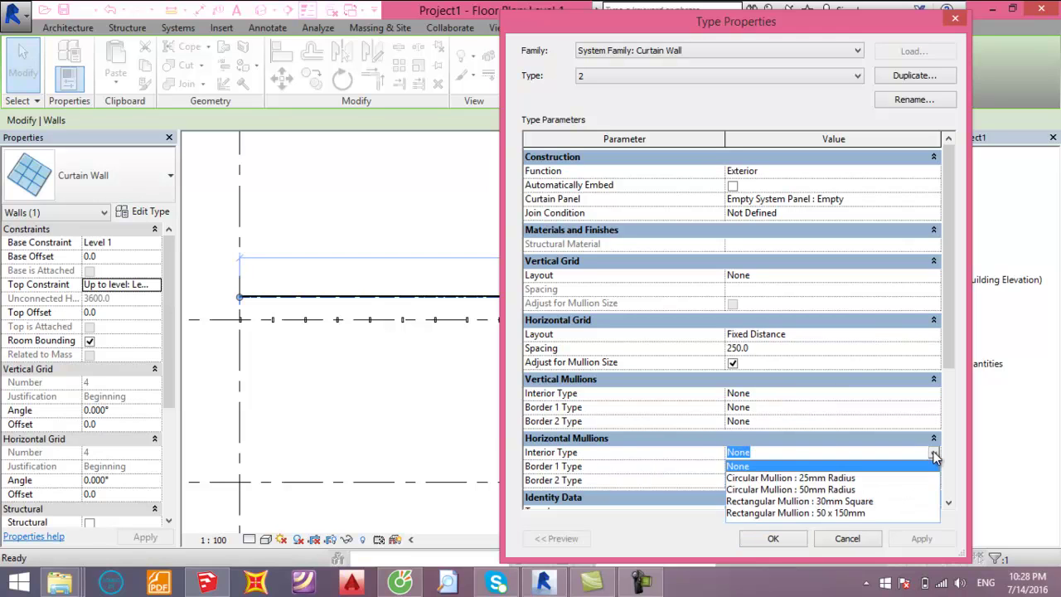
left_click(840, 513)
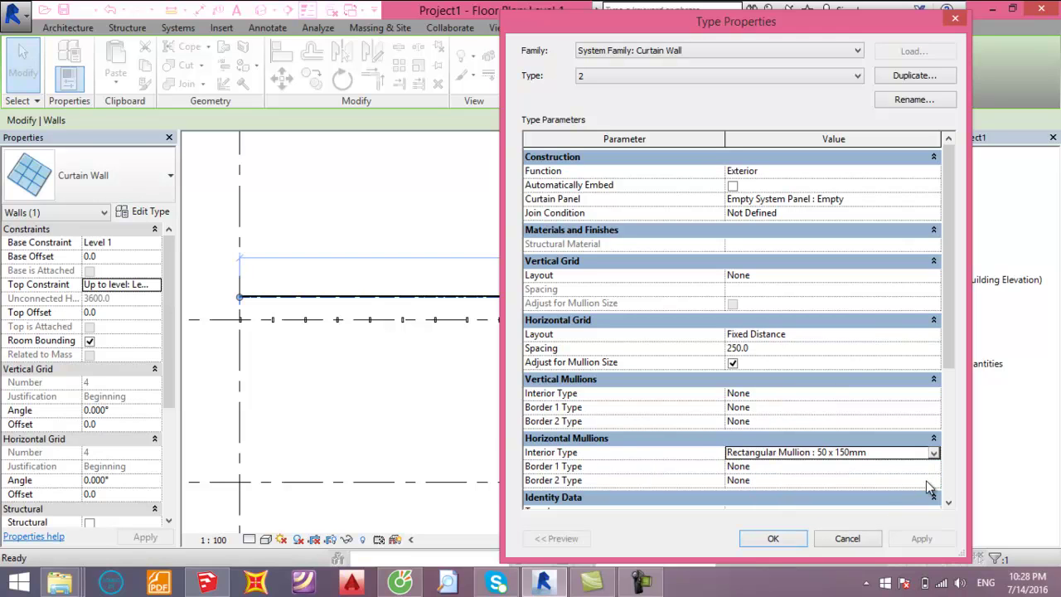
left_click(934, 466)
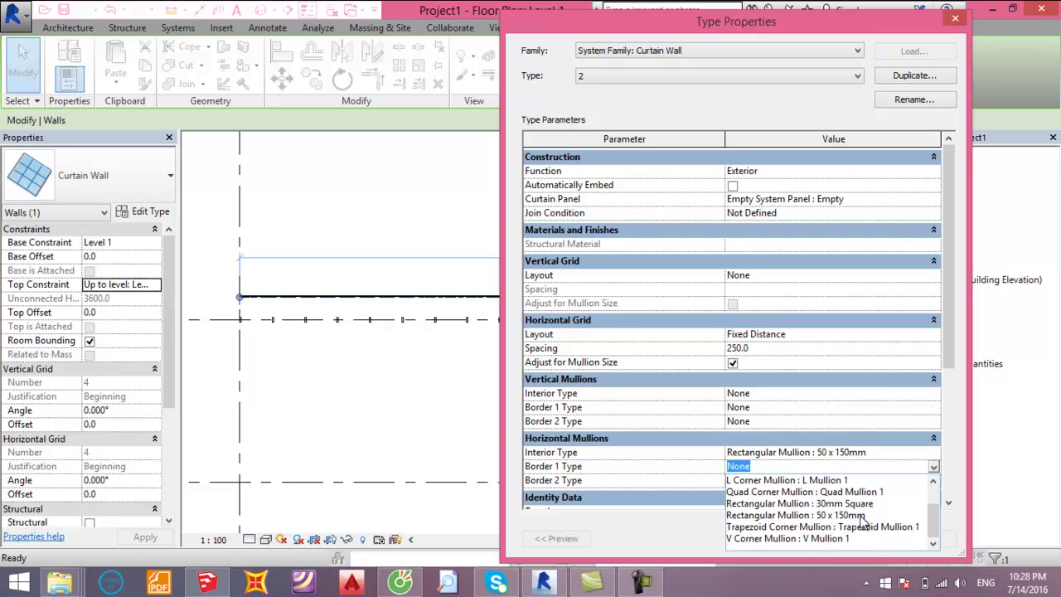
left_click(879, 521)
left_click(934, 480)
scroll(838, 531, "down", 1)
scroll(837, 531, "down", 1)
left_click(837, 540)
left_click(774, 539)
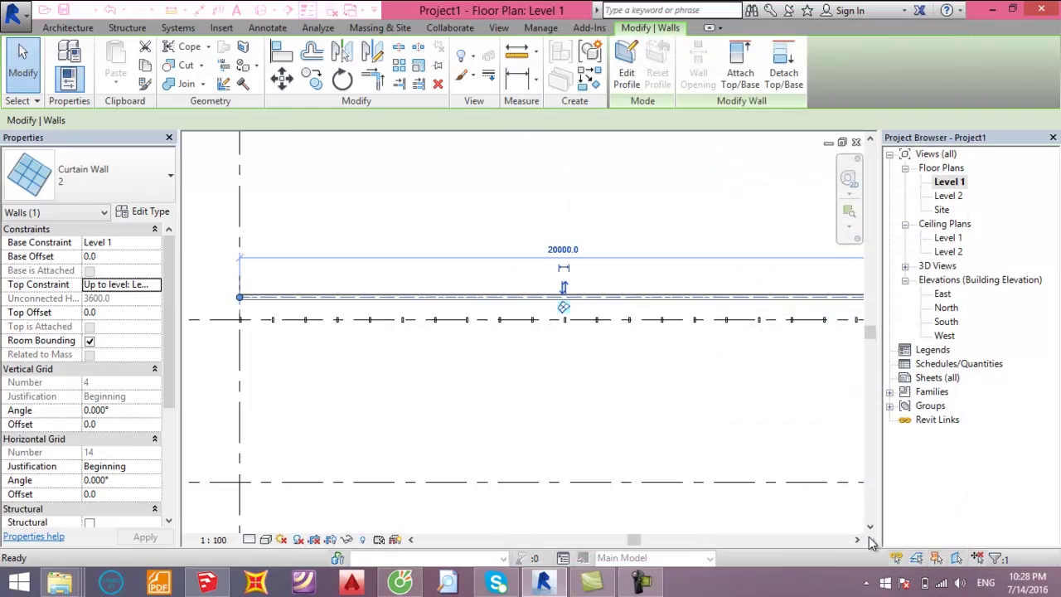
left_click(631, 433)
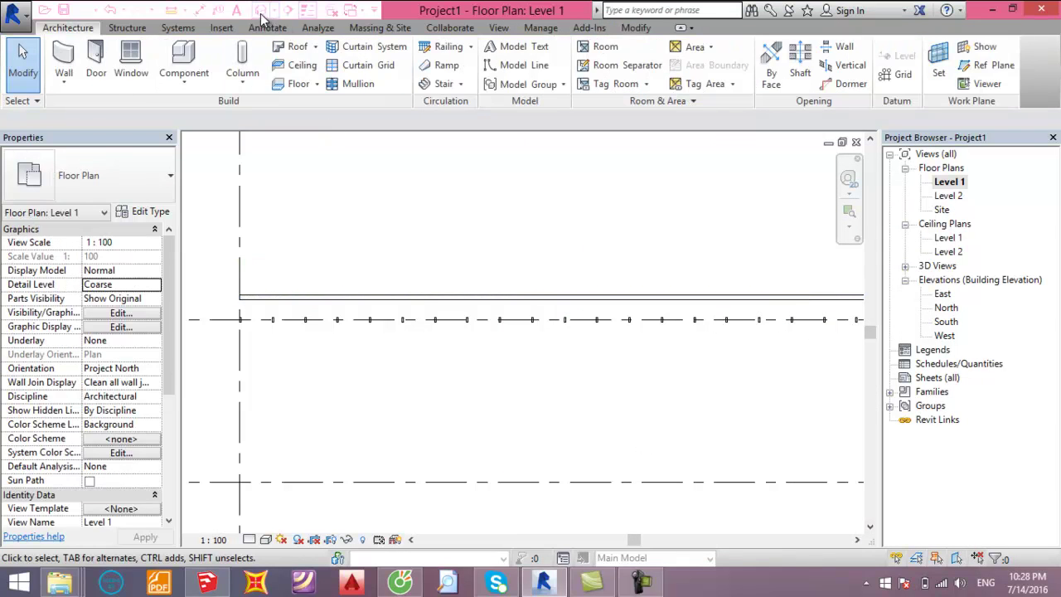
- Inspect the louvers in the 3D view, then open the Level 1 floor plan
left_click(260, 12)
middle_click_drag(622, 405, 616, 381, "shift")
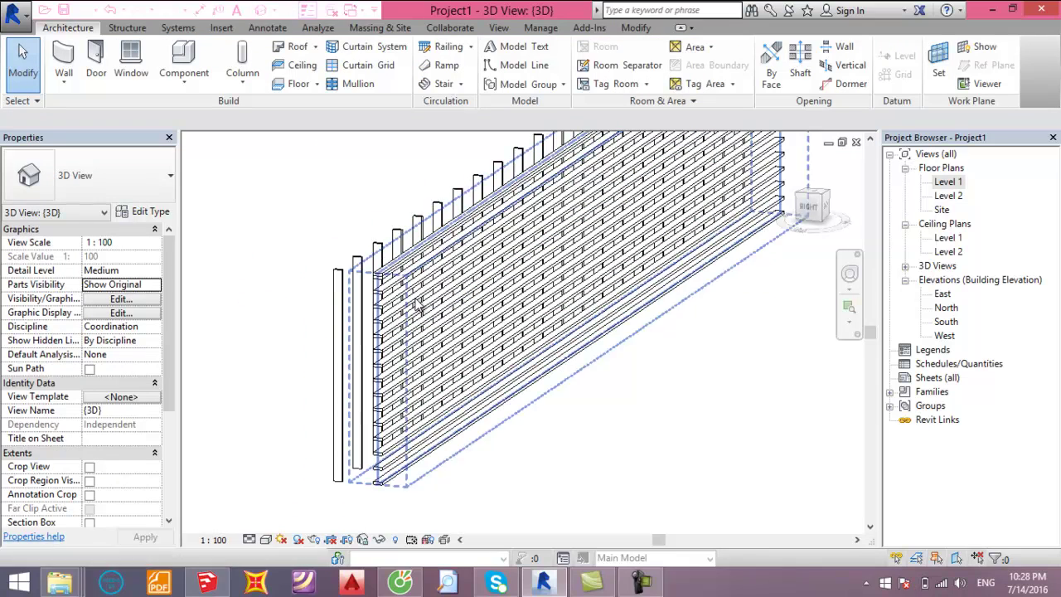
double_click(958, 184)
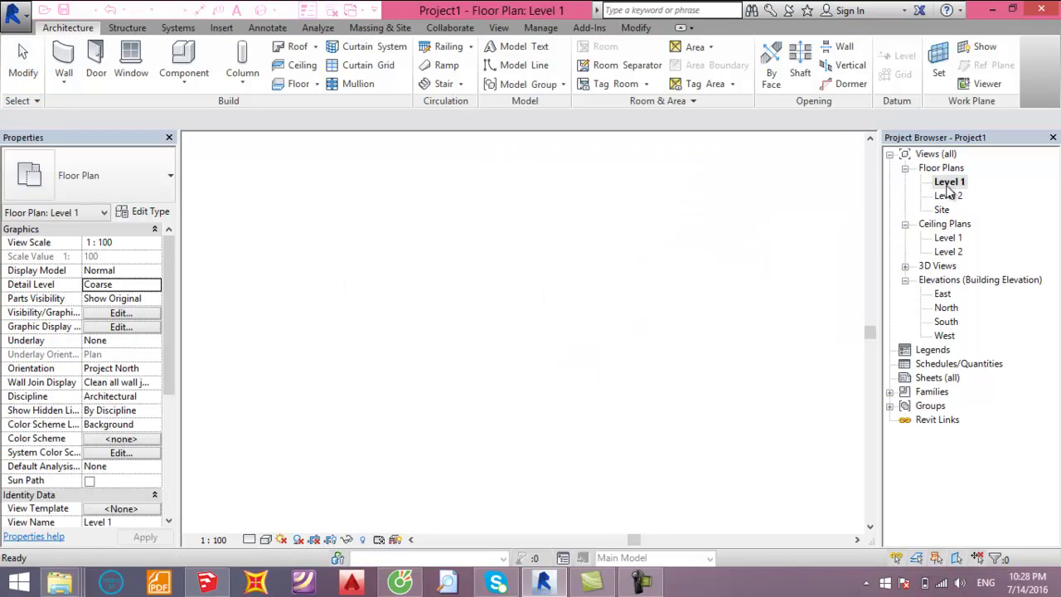
scroll(407, 350, "up", 3)
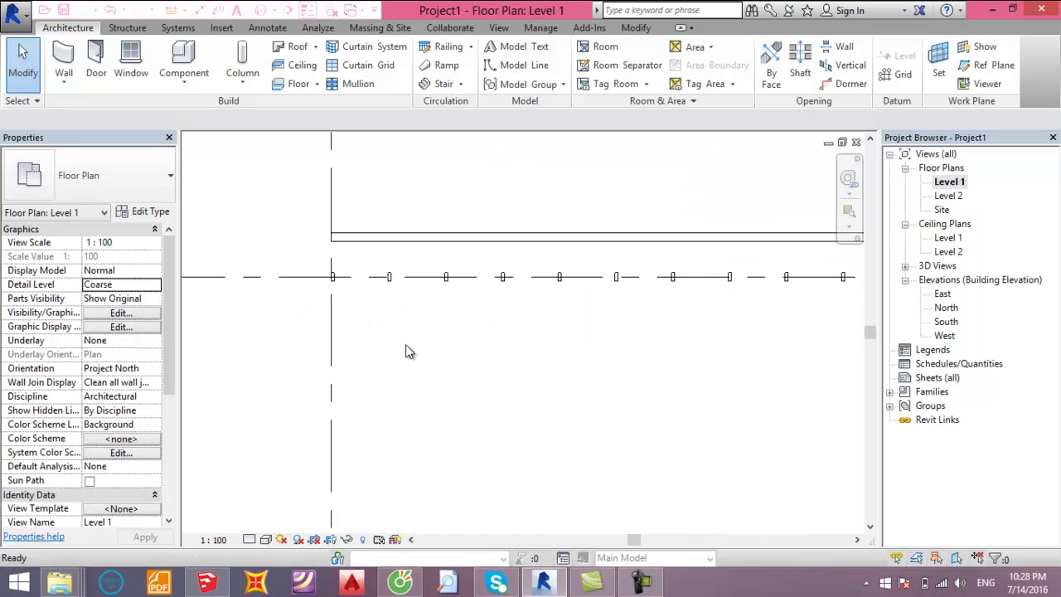
- Align the new curtain wall to the top edge of the original wall's mullion row
key("l")
scroll(363, 294, "up", 3)
middle_click_drag(379, 289, 369, 365)
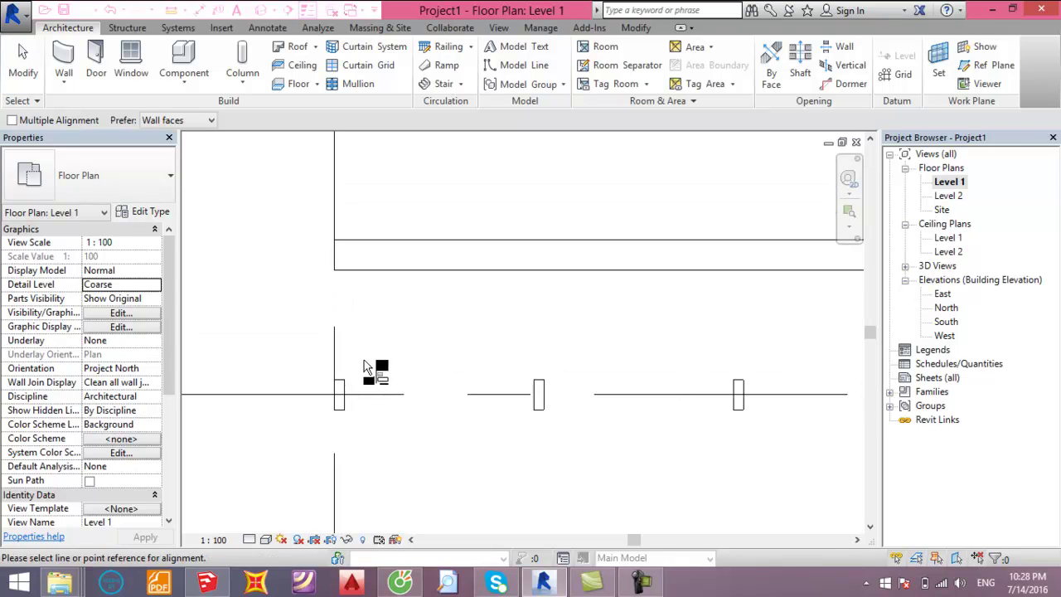
left_click(349, 386)
scroll(340, 383, "up", 2)
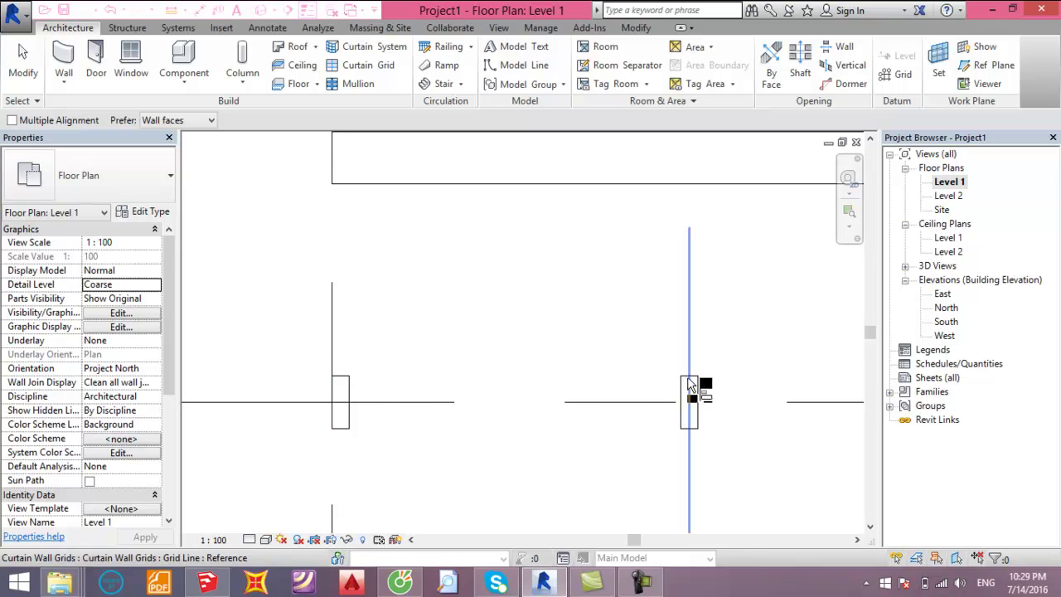
left_click(704, 381)
middle_click_drag(742, 238, 708, 305)
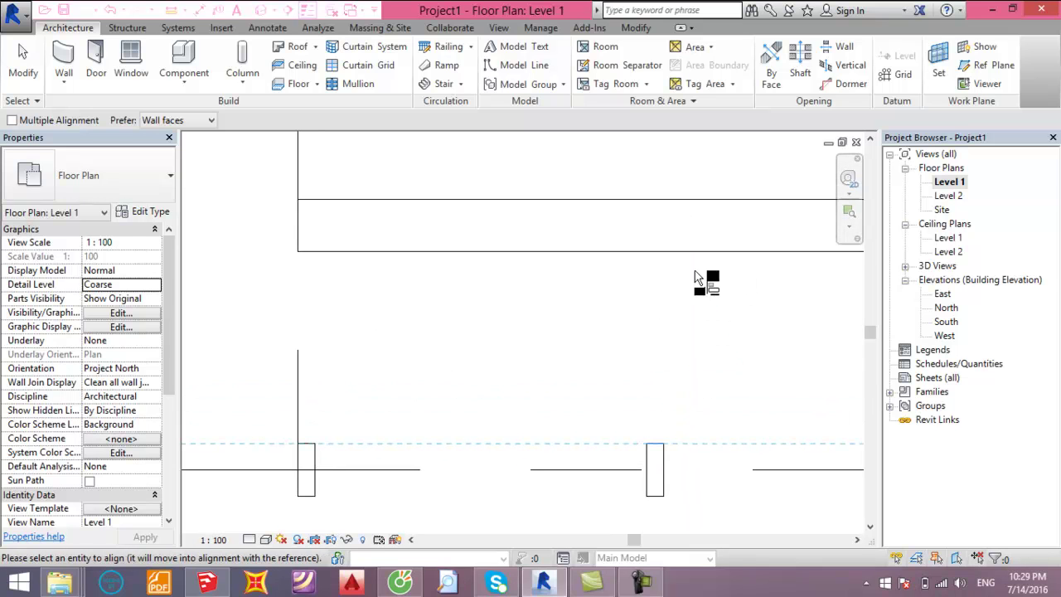
scroll(614, 273, "down", 3)
scroll(572, 267, "down", 1)
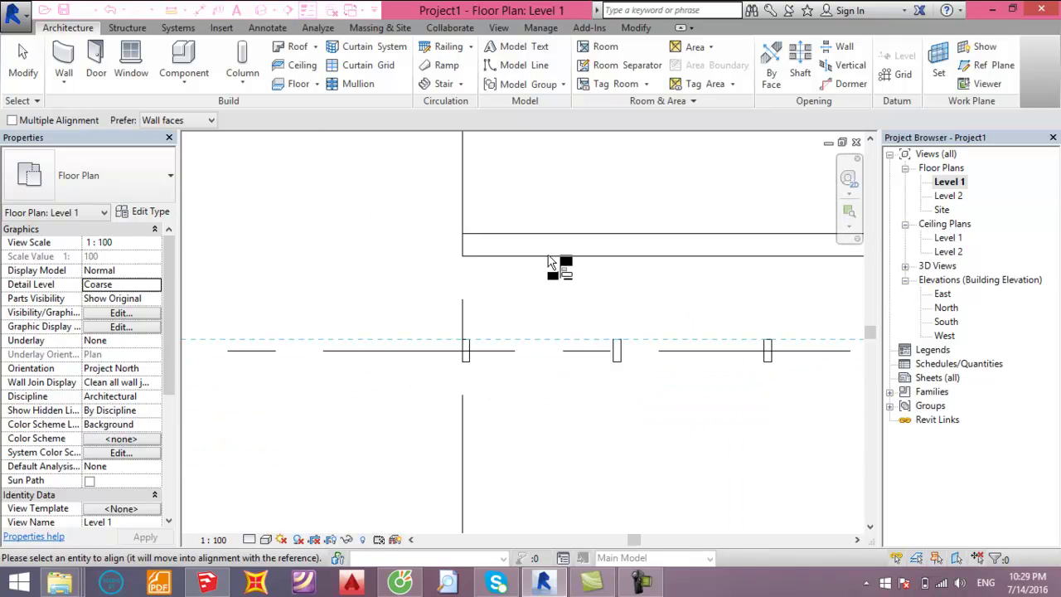
left_click(545, 259)
scroll(540, 360, "up", 1)
key("Escape")
scroll(530, 352, "up", 1)
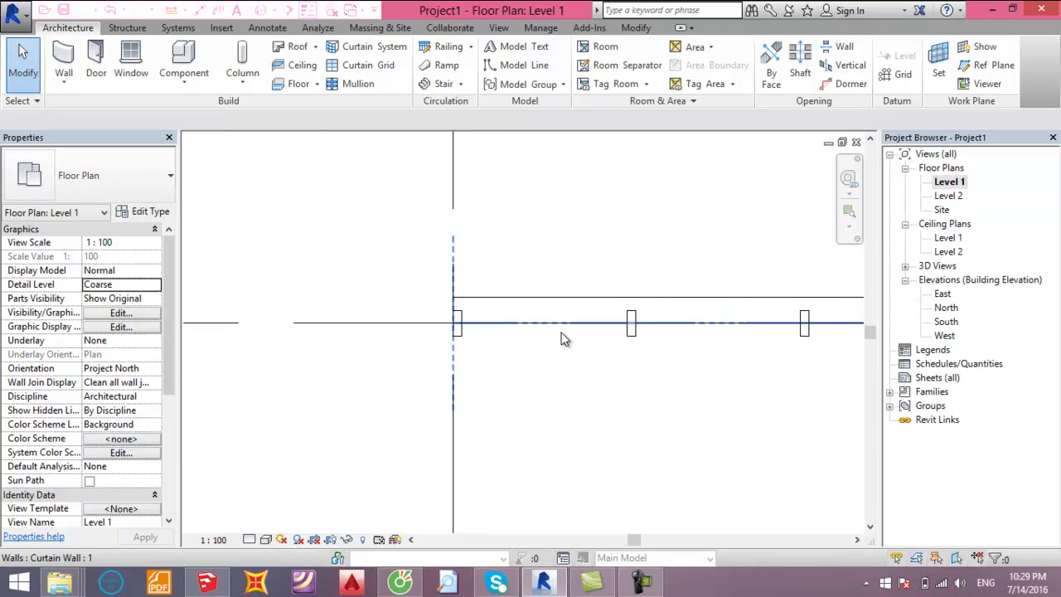
- Move the upper curtain wall 75 upward in plan
left_click(563, 318)
key("r")
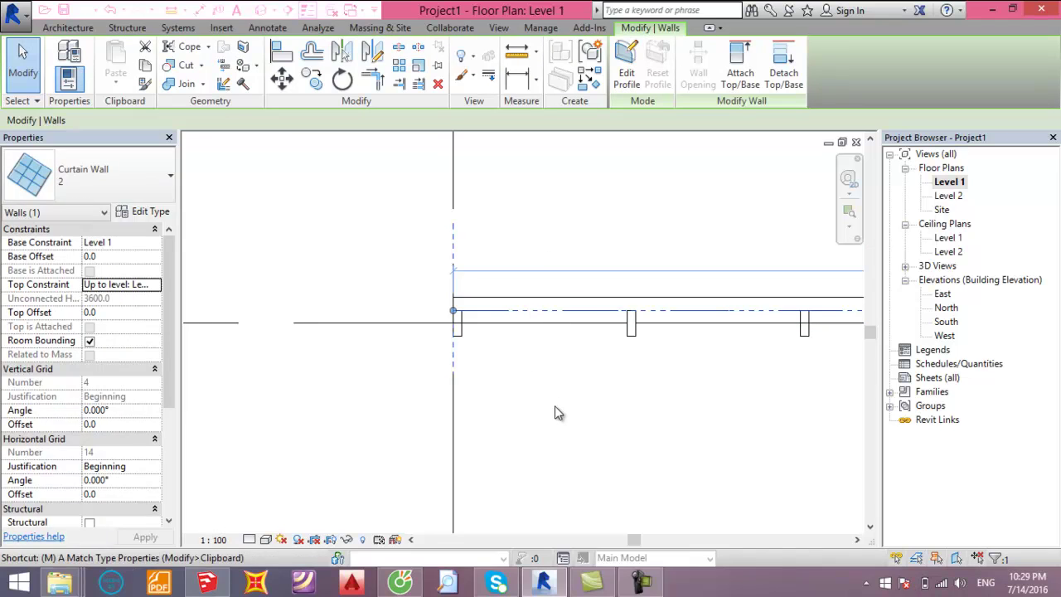
key("o")
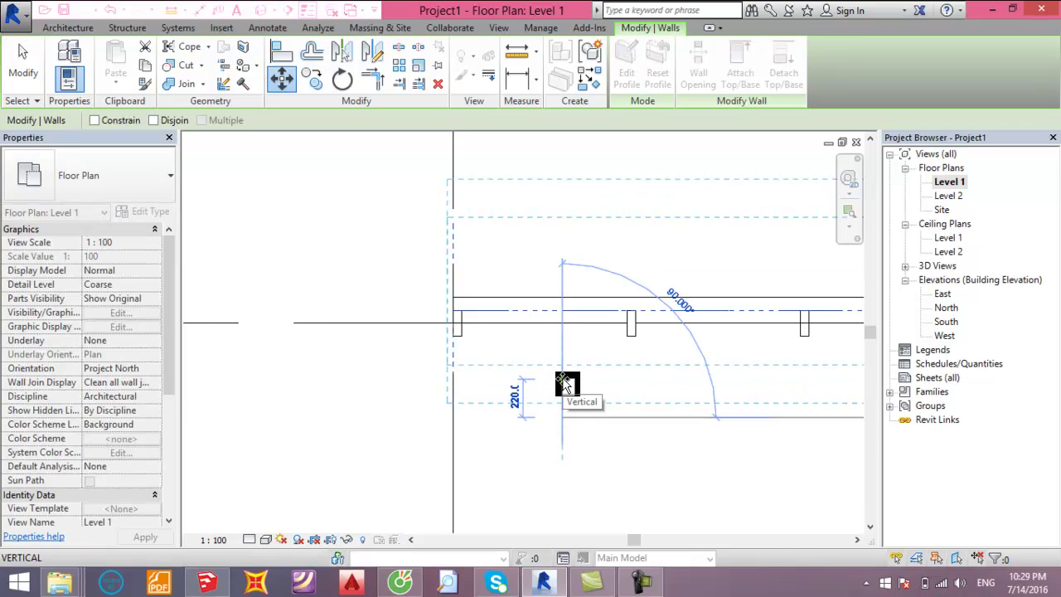
type("75")
key("Return")
key("Escape")
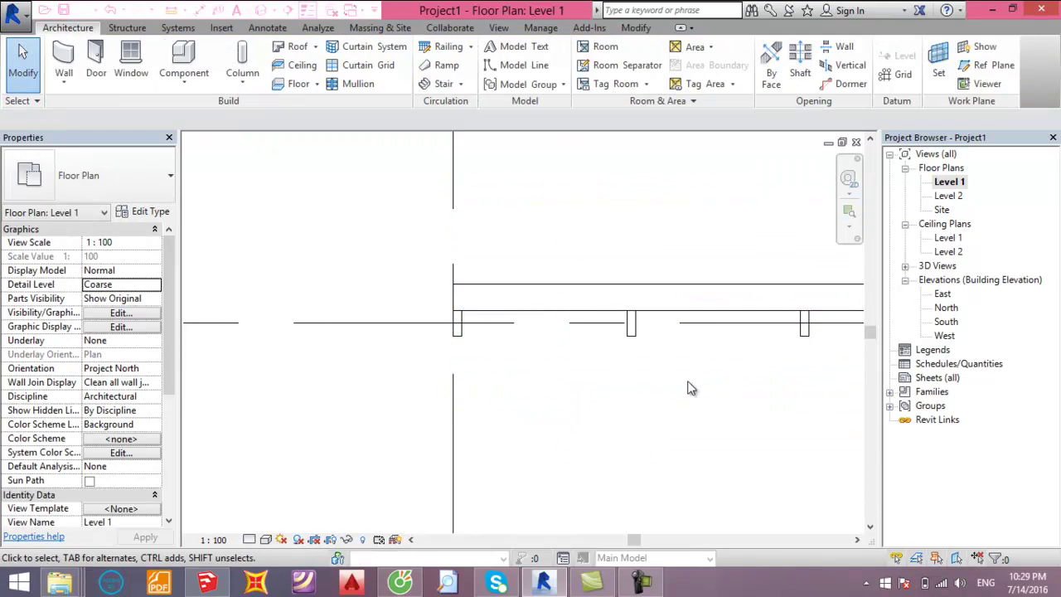
- Orbit the default 3D view to see the whole louvred wall from the front
left_click(259, 10)
scroll(611, 418, "up", 1)
scroll(564, 402, "up", 3)
mouse_move(512, 406)
middle_mouse_down("shift")
mouse_move(641, 419)
mouse_move(704, 407)
mouse_move(578, 409)
middle_mouse_up("shift")
scroll(572, 400, "down", 2)
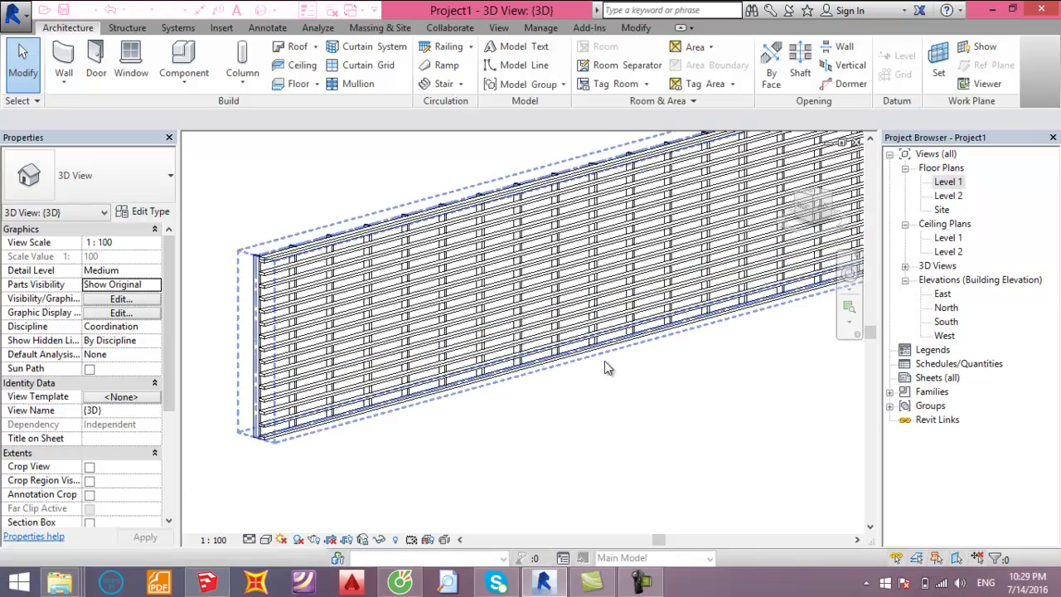
- Open the Level 1 plan and frame the wall between grids 3 and 4
double_click(957, 182)
scroll(678, 387, "down", 1)
scroll(630, 393, "down", 1)
scroll(585, 401, "down", 1)
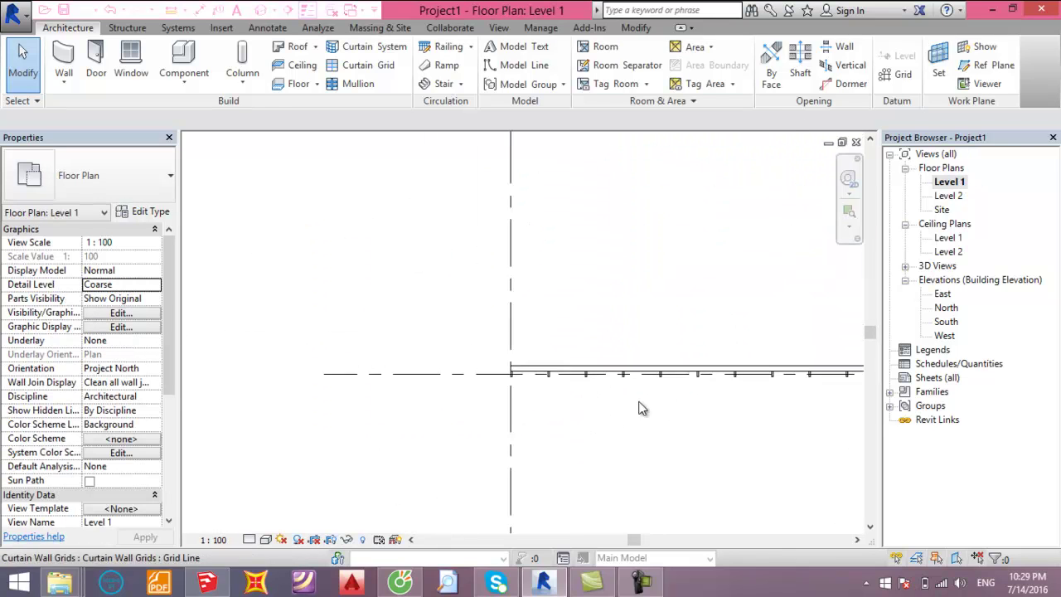
scroll(641, 397, "down", 2)
scroll(362, 356, "up", 2)
middle_click_drag(464, 386, 251, 294)
scroll(251, 293, "down", 1)
scroll(259, 282, "down", 1)
- Window-select the curtain walls and mullions and group them as Group 1
left_click_drag(258, 282, 747, 343)
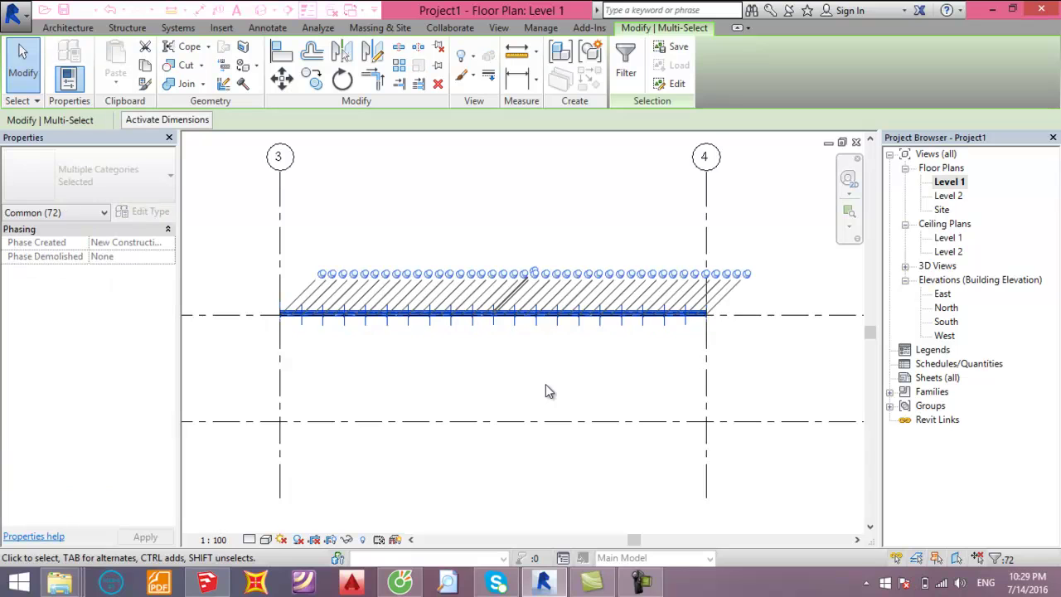
left_click(591, 52)
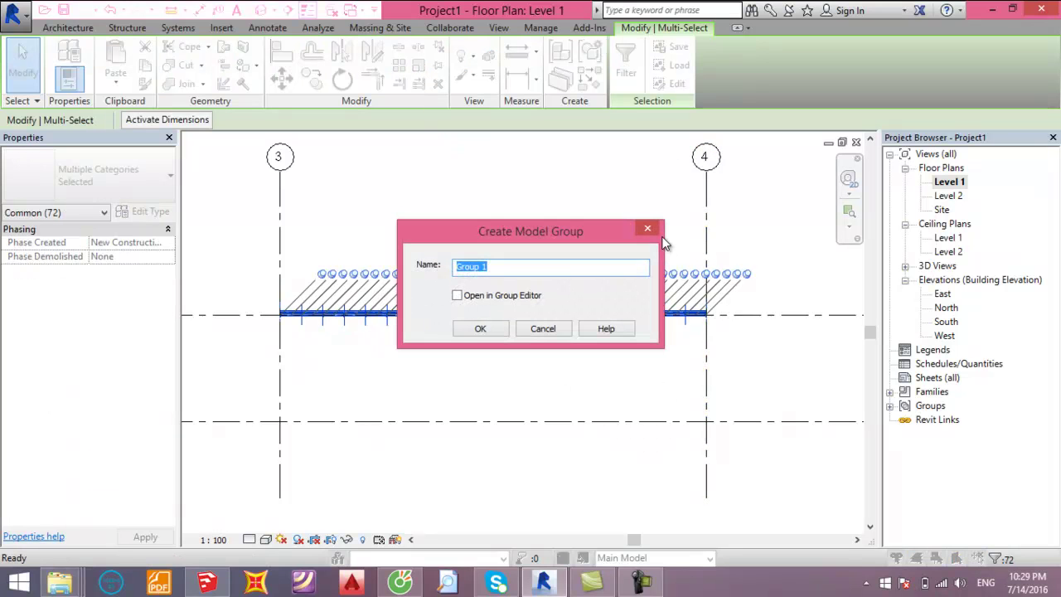
key("Return")
left_click(595, 235)
mouse_move(595, 236)
middle_mouse_down()
mouse_move(518, 329)
mouse_move(438, 323)
middle_mouse_up()
mouse_move(599, 327)
middle_mouse_down()
mouse_move(540, 320)
mouse_move(595, 317)
middle_mouse_up()
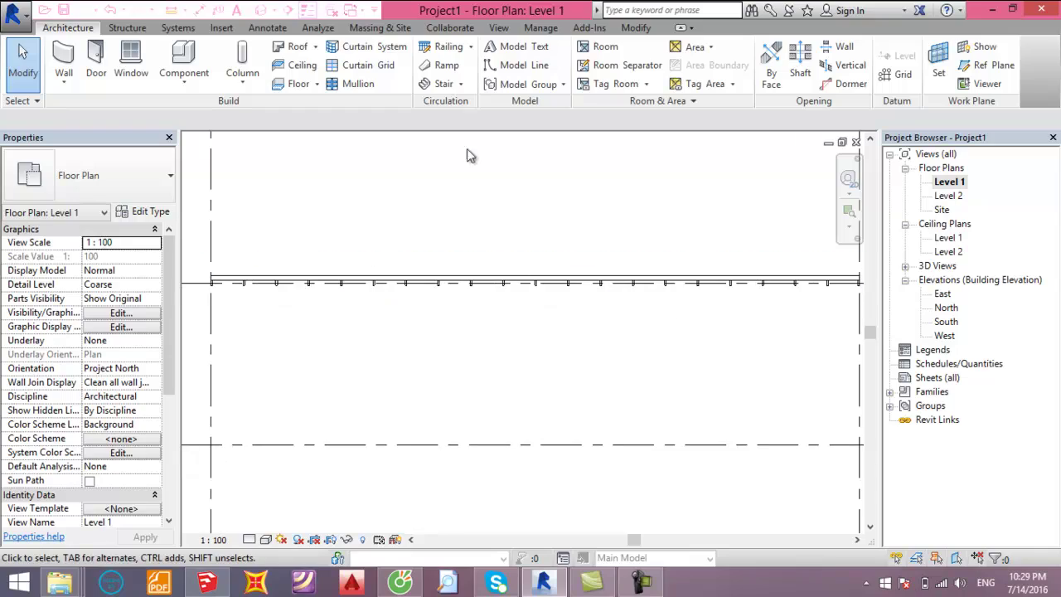
- Open the default 3D view and zoom in on the grouped louvre wall
left_click(260, 10)
scroll(315, 273, "up", 1)
scroll(303, 249, "up", 1)
scroll(299, 232, "up", 1)
scroll(294, 214, "up", 1)
scroll(348, 265, "up", 1)
scroll(406, 307, "up", 1)
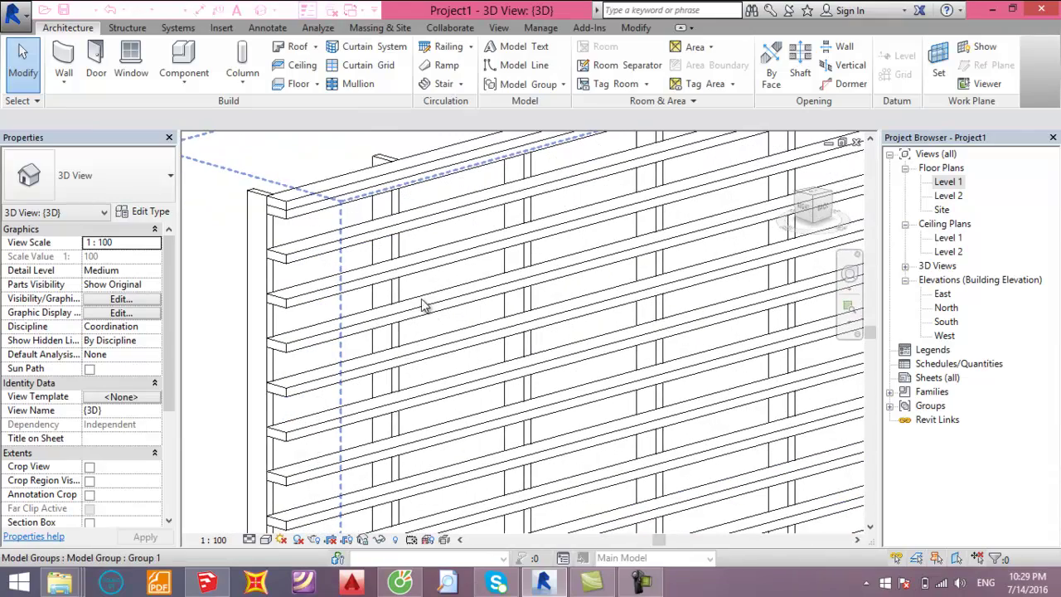
scroll(365, 249, "down", 1)
scroll(464, 381, "down", 1)
- Pan to show more louvres, then compare with the SketchUp reference model and return
middle_click_drag(473, 410, 479, 270)
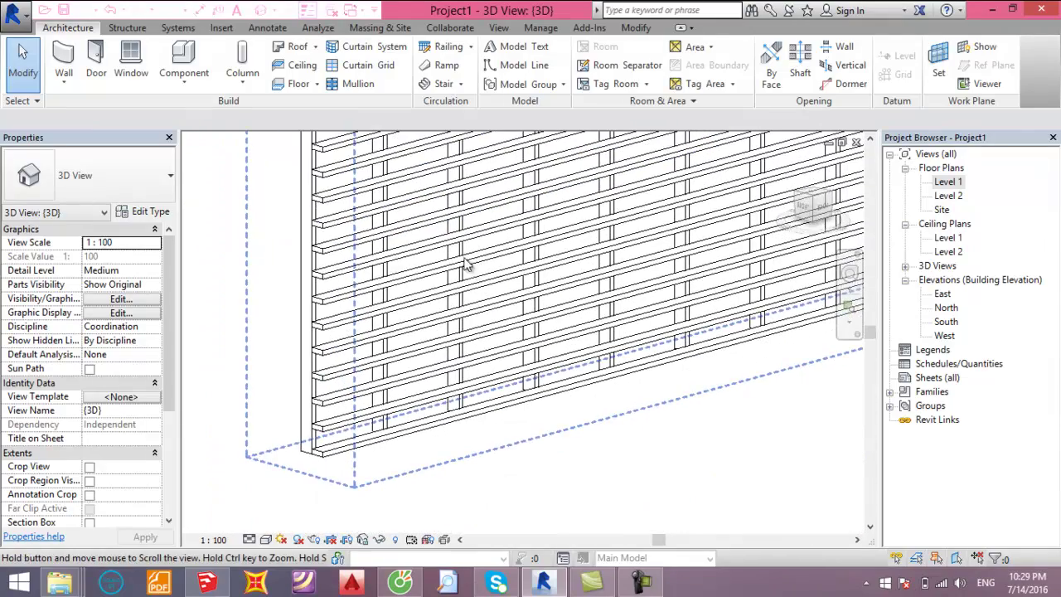
middle_click_drag(540, 424, 605, 401)
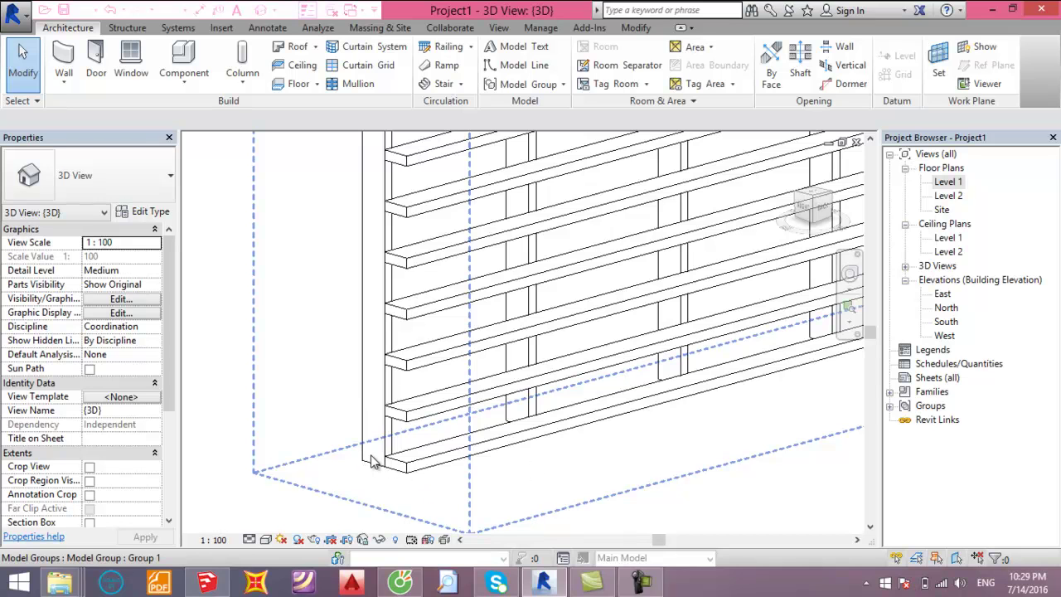
scroll(581, 465, "down", 3)
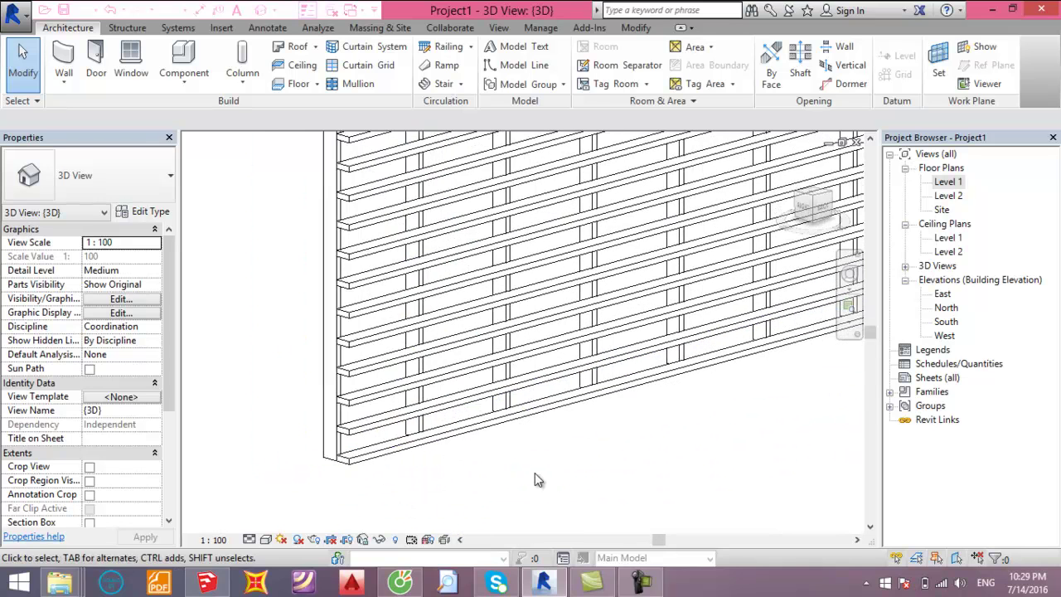
scroll(581, 477, "down", 2)
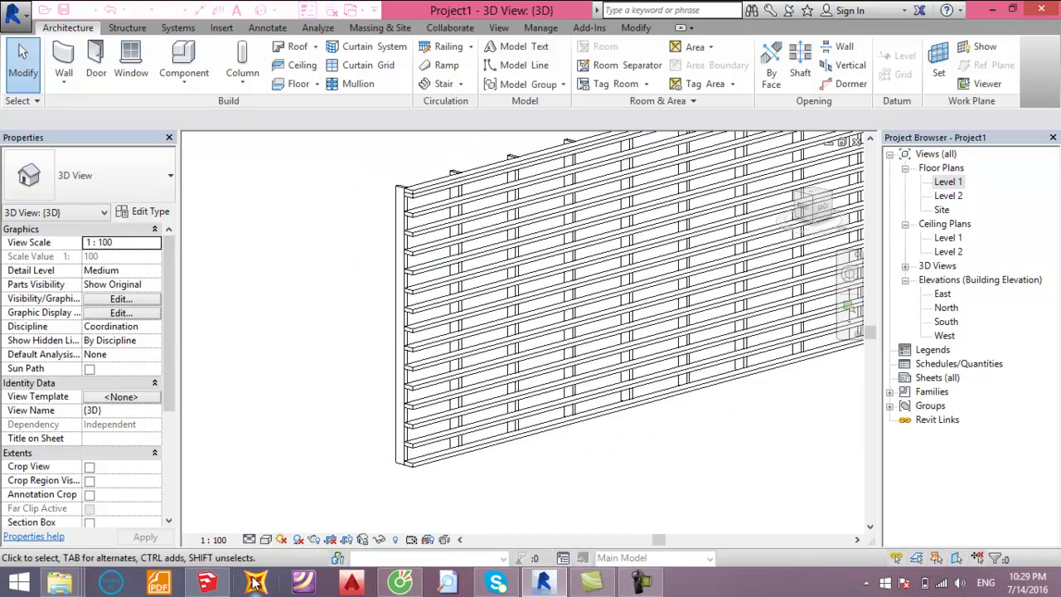
left_click(207, 583)
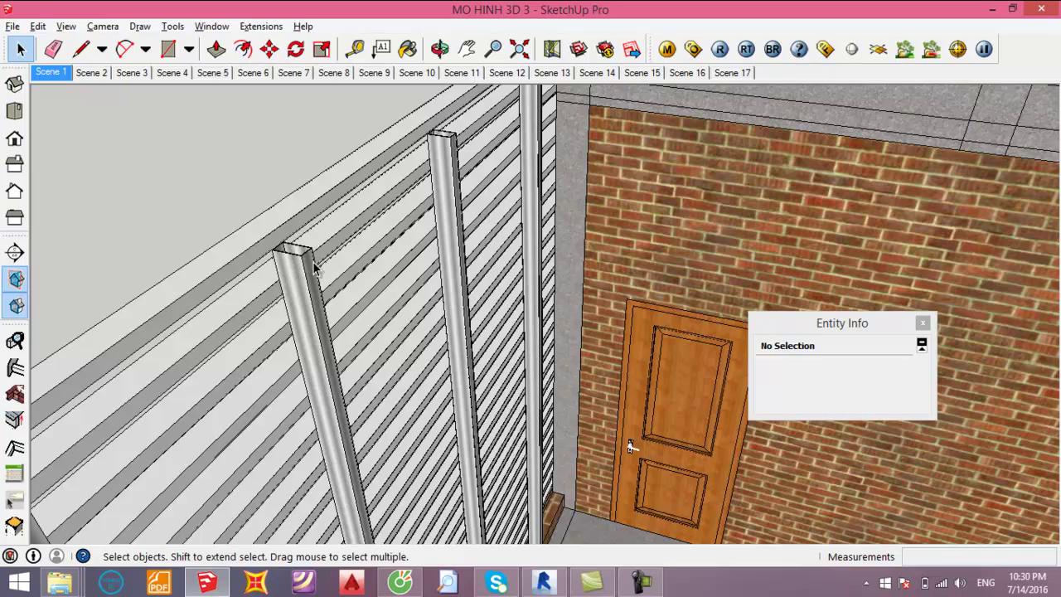
key("alt+Tab")
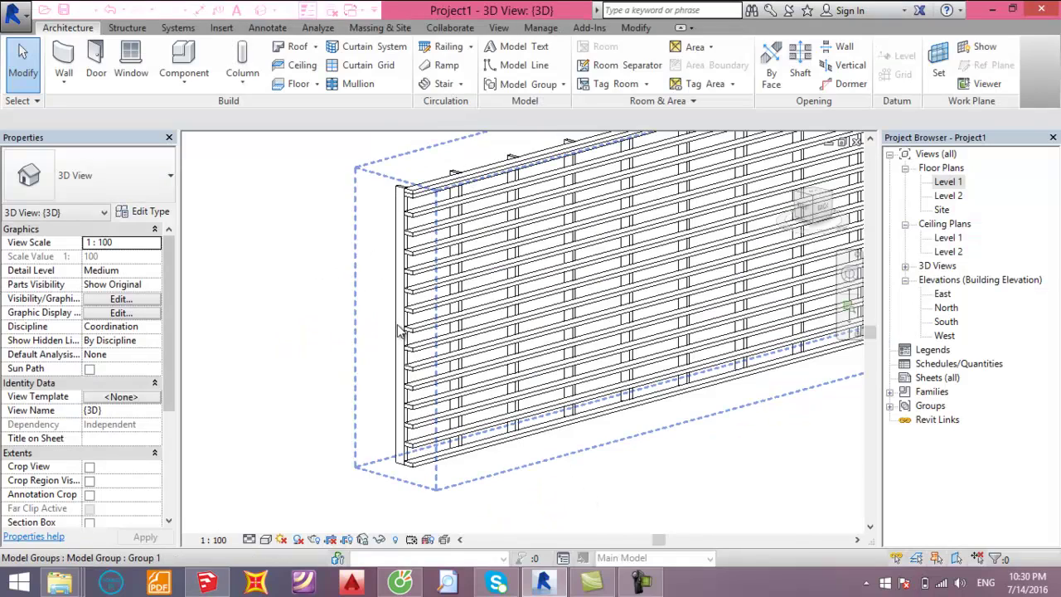
- Set the 50 x 150mm rectangular mullion type's thickness to 100, keeping the Default profile
scroll(404, 324, "up", 3)
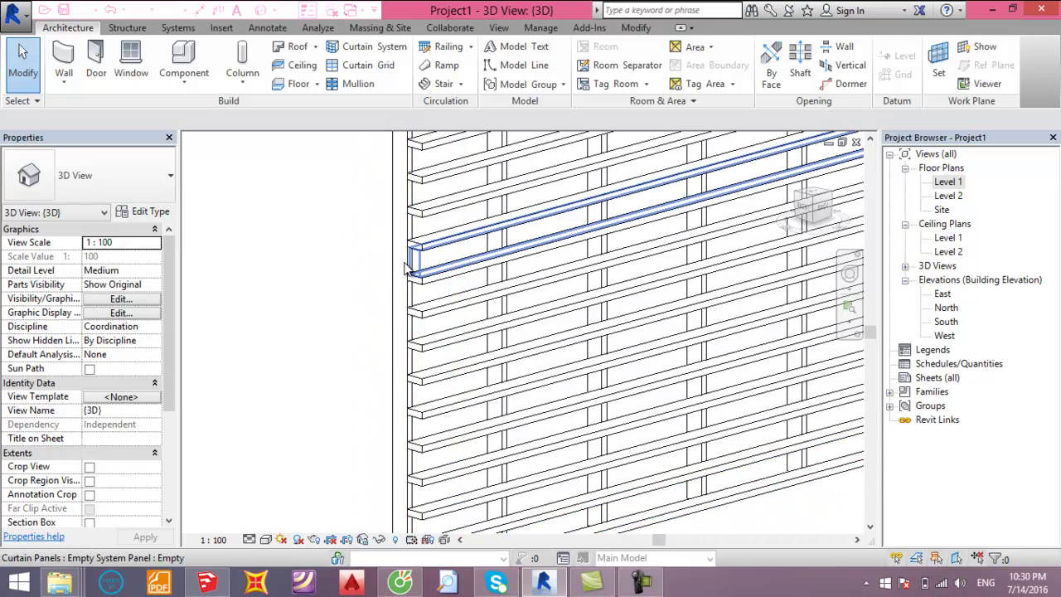
left_click(412, 247)
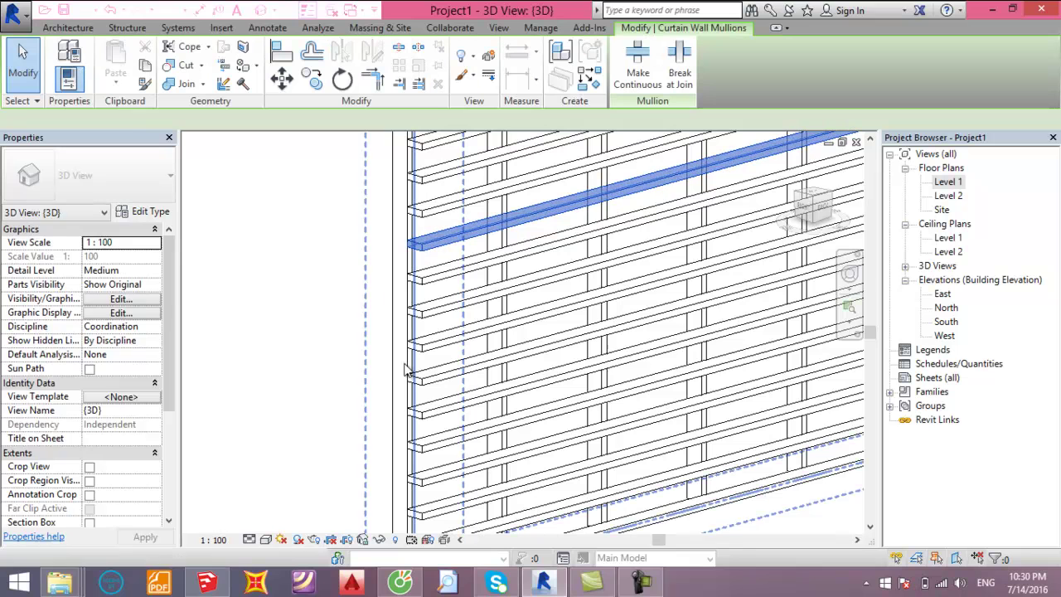
left_click(147, 213)
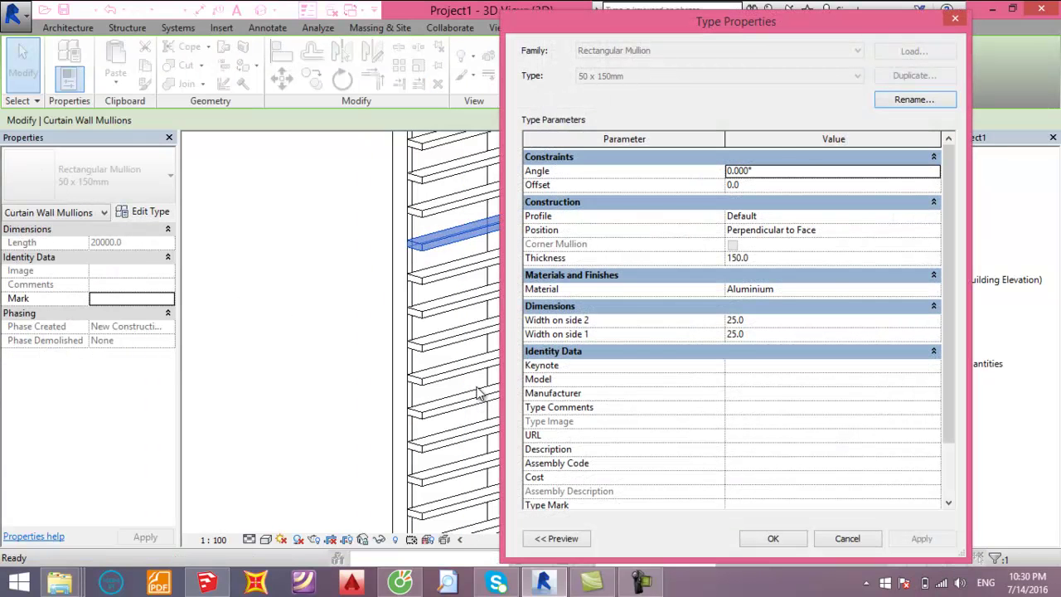
left_click(755, 261)
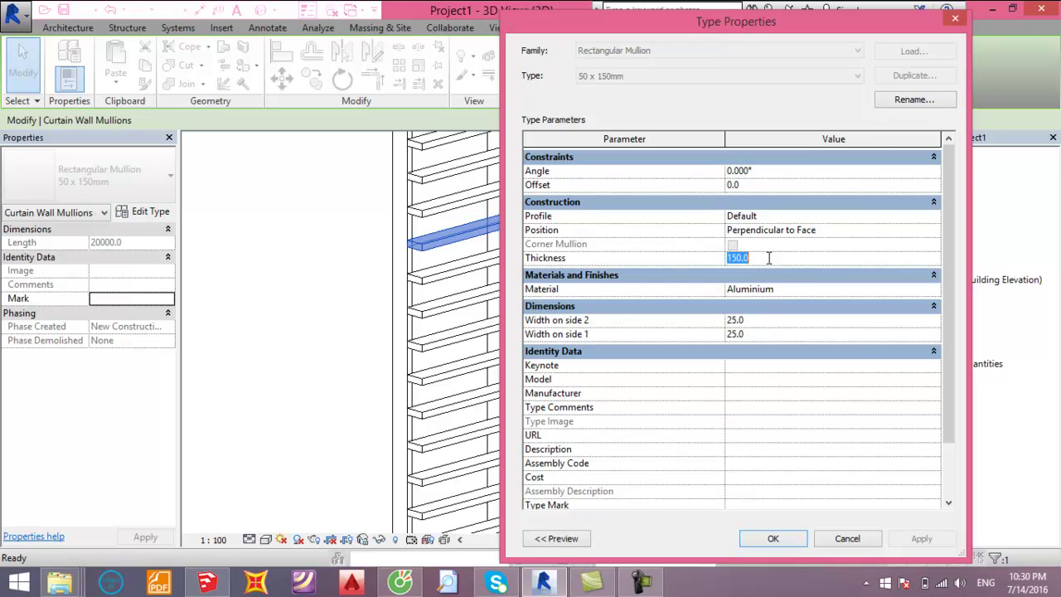
left_click(937, 216)
left_click(937, 215)
left_click(939, 214)
left_click(938, 214)
left_click(938, 214)
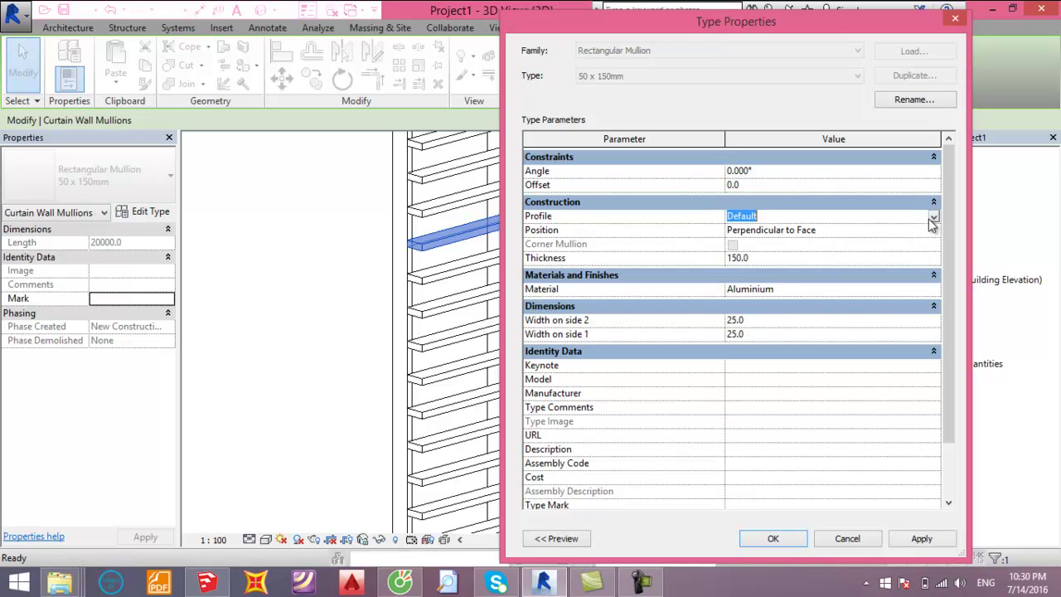
left_click(757, 259)
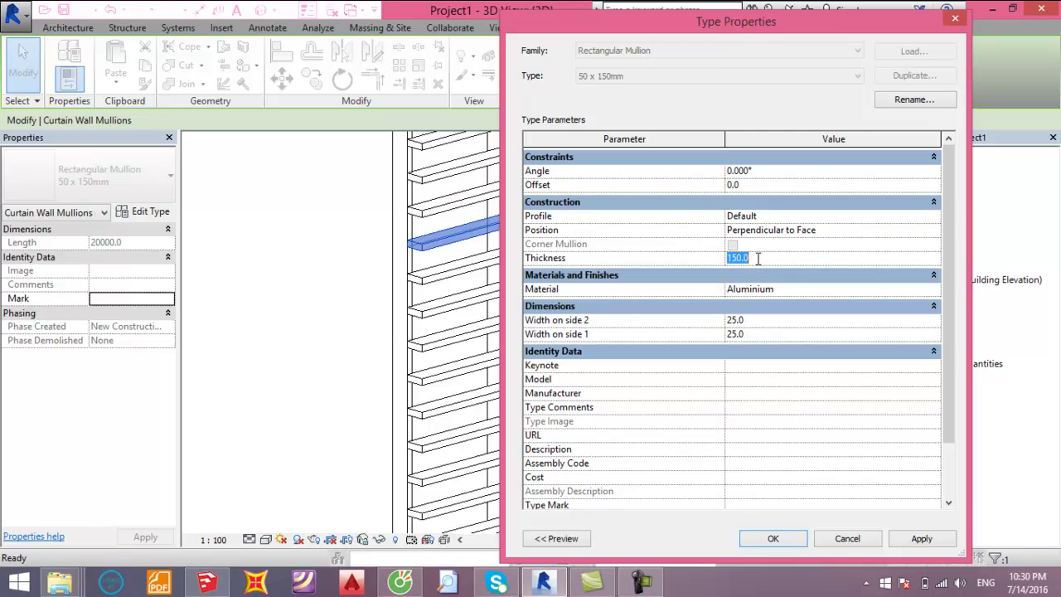
type("100")
left_click(771, 319)
left_click(918, 539)
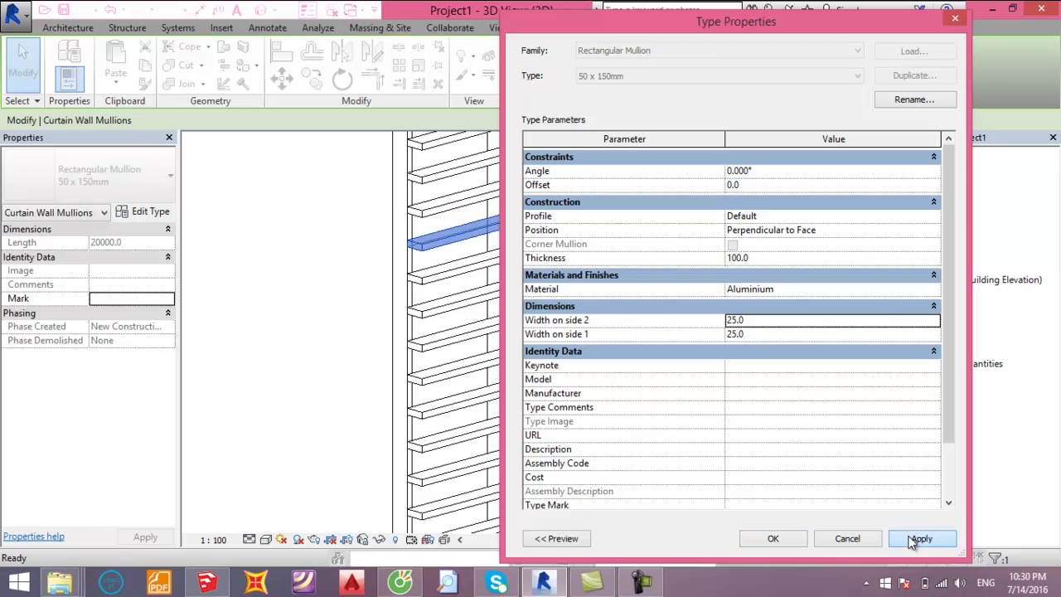
left_click(772, 539)
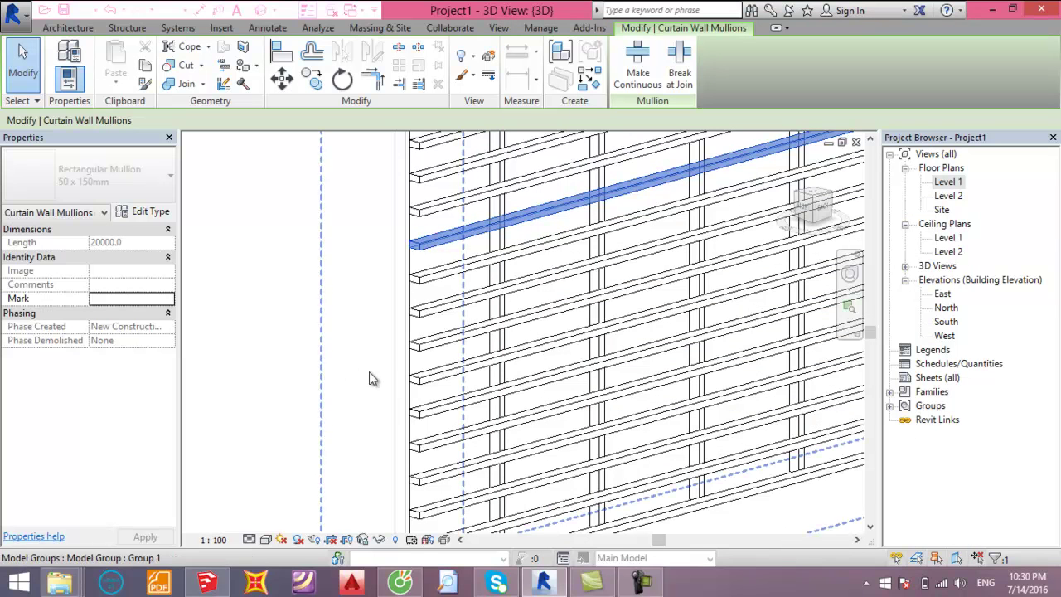
- Review the thinner slats in 3D, then open the Level 1 floor plan
left_click(270, 417)
mouse_move(500, 407)
middle_mouse_down()
mouse_move(504, 441)
mouse_move(539, 464)
middle_mouse_up()
scroll(539, 464, "up", 2)
scroll(539, 465, "up", 1)
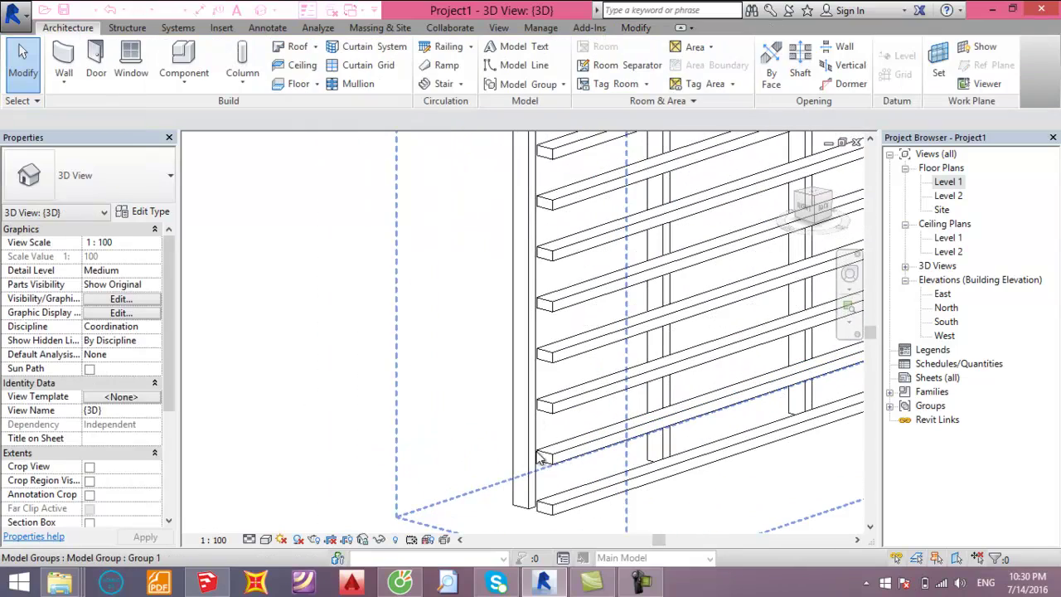
scroll(539, 464, "up", 1)
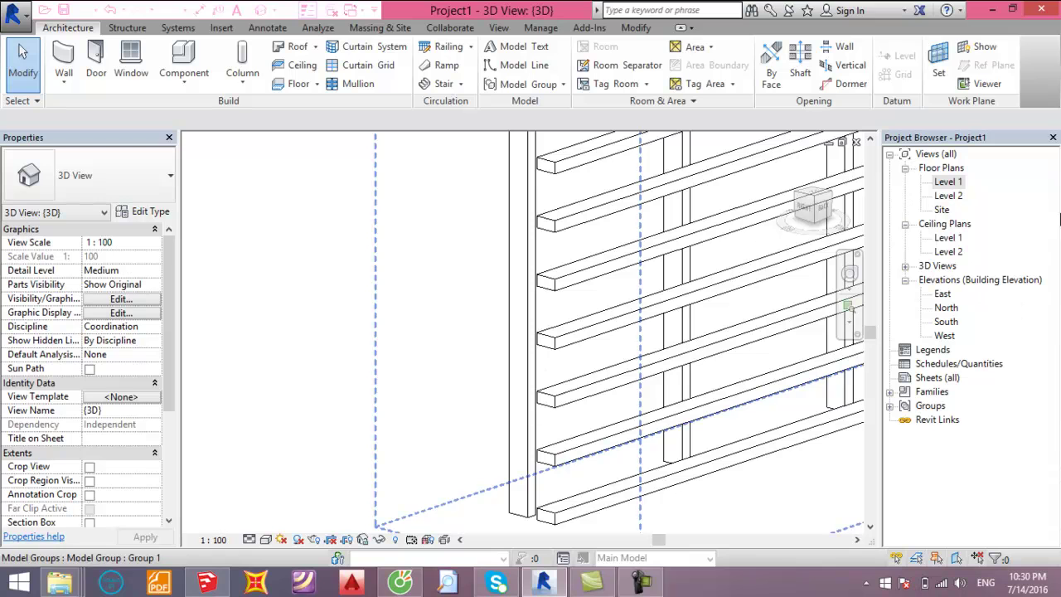
double_click(953, 184)
scroll(431, 294, "up", 2)
scroll(423, 292, "up", 1)
- Edit the curtain-wall model group and move the curtain wall 25 units
left_click(414, 293)
scroll(382, 290, "up", 1)
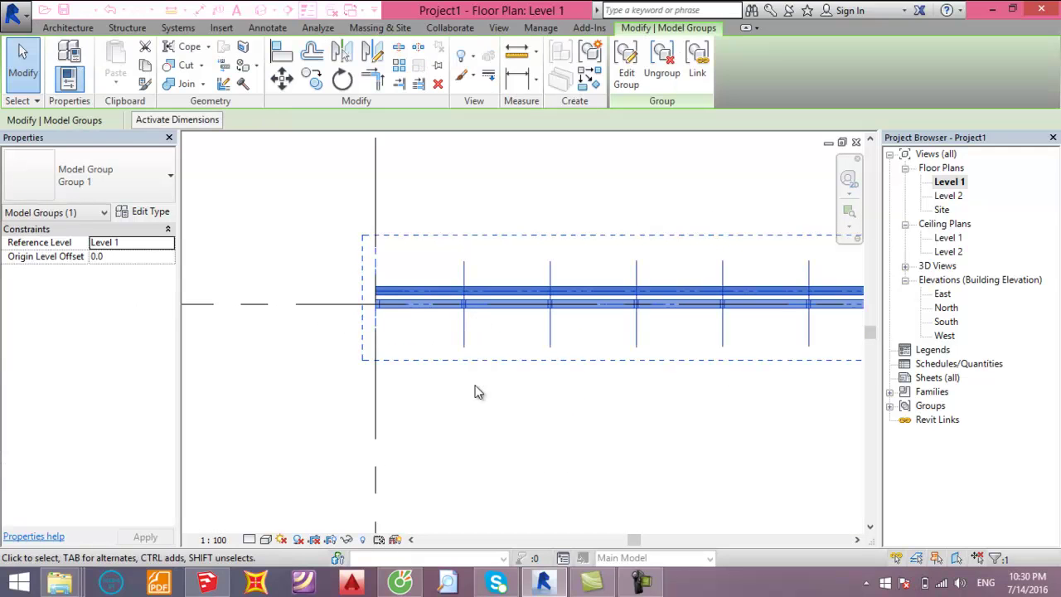
scroll(401, 286, "up", 2)
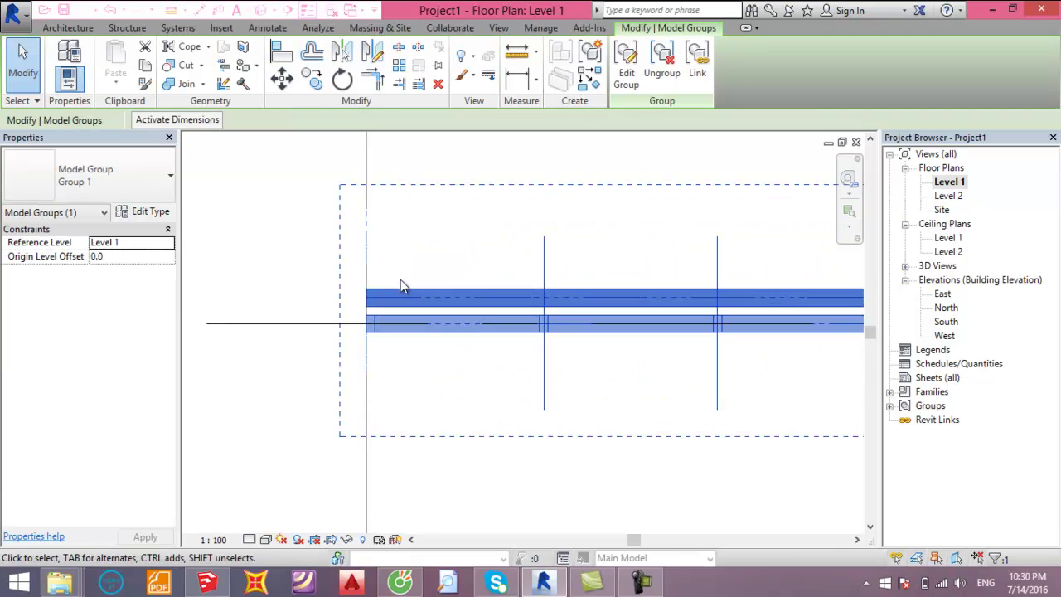
left_click(626, 67)
left_click(467, 301)
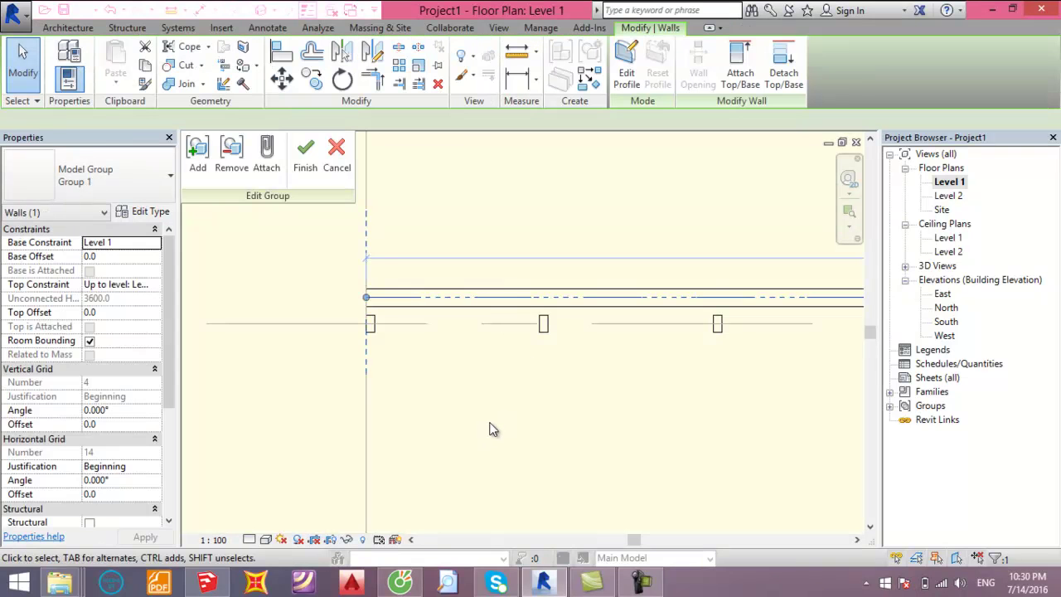
key("m")
key("v")
left_click(478, 388)
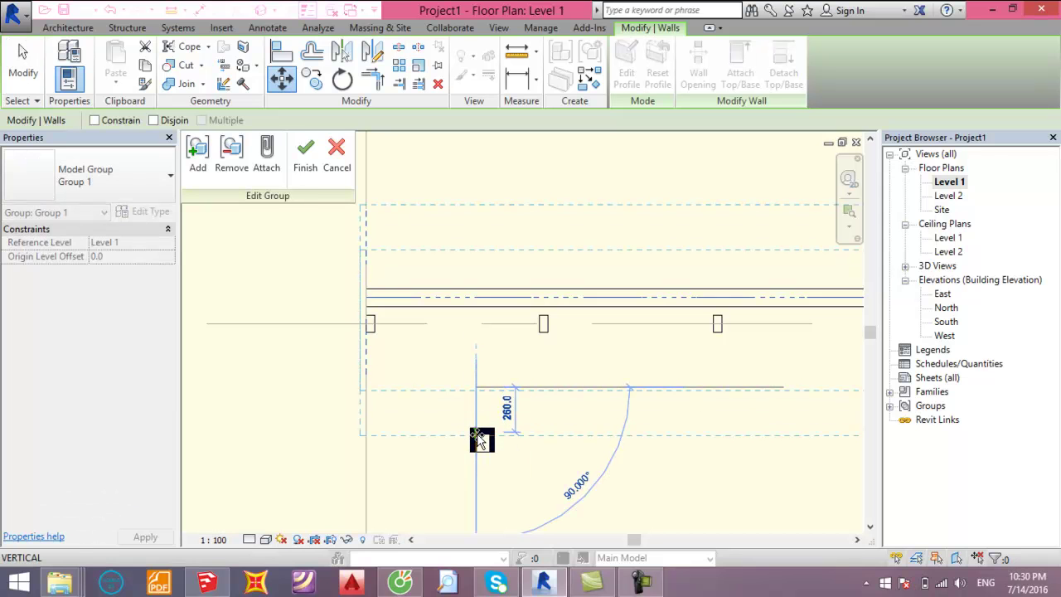
type("25")
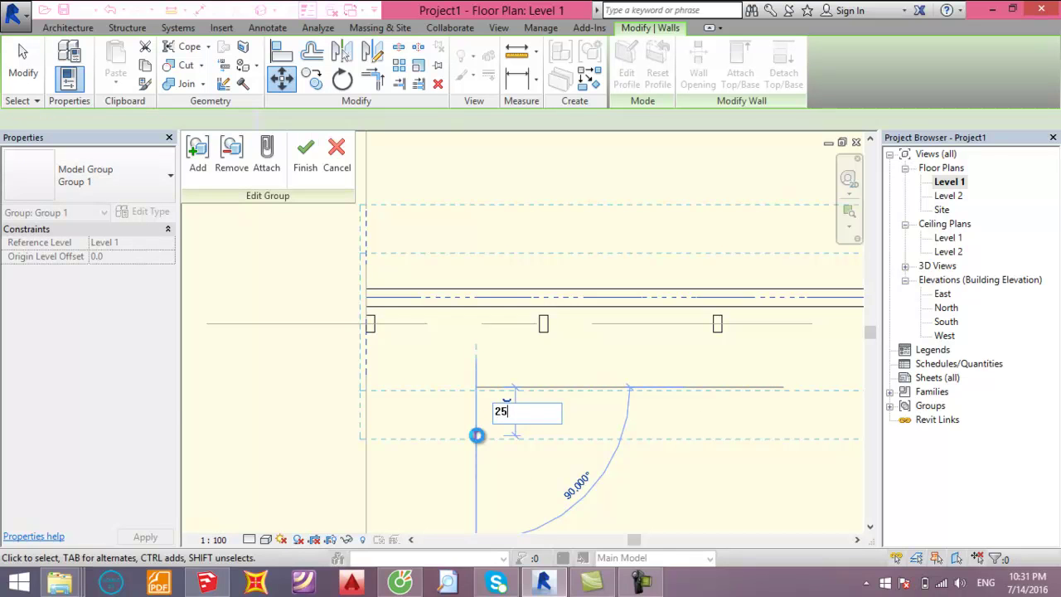
key("Return")
- Move the model group 25 units, finish the group edit, and clear the selection
key("m")
key("v")
left_click(480, 429)
type("25")
key("Return")
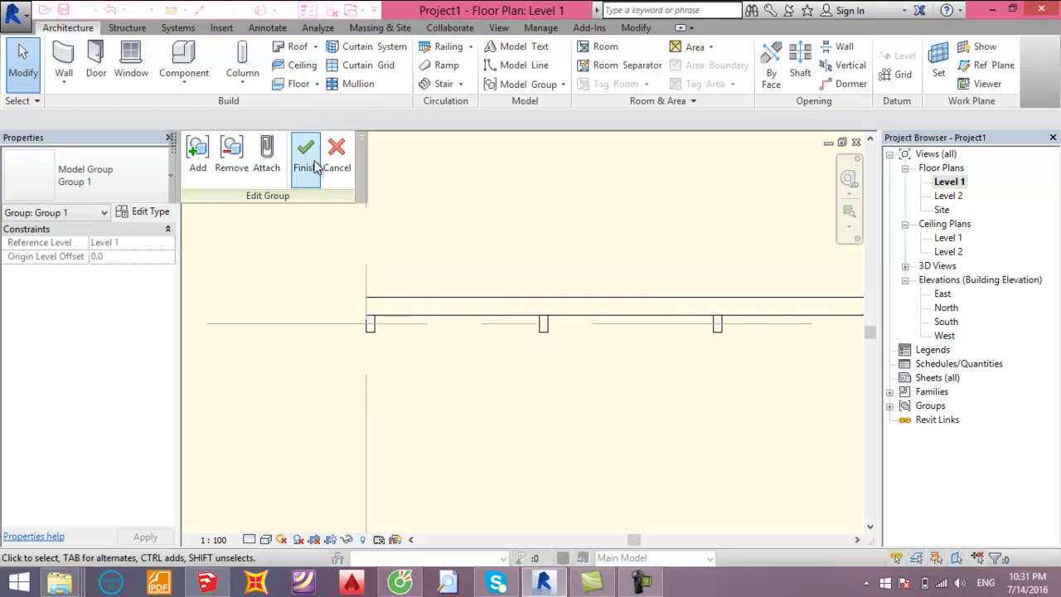
left_click(305, 157)
scroll(531, 427, "down", 1)
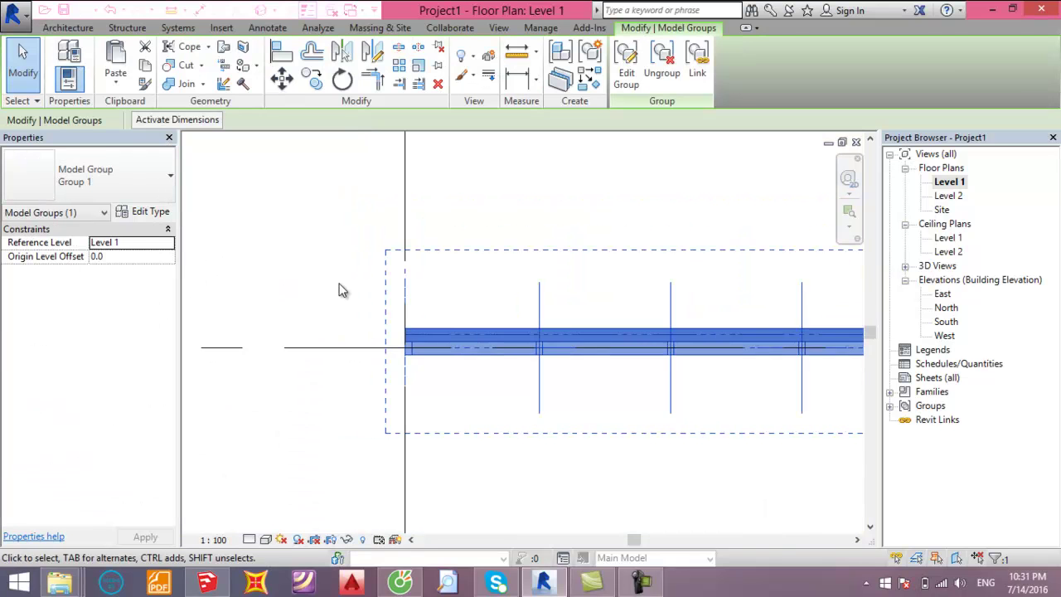
left_click(344, 296)
- Orbit the default 3D view of the louver wall and compare it with the SketchUp louver model
left_click(260, 11)
scroll(434, 367, "up", 2)
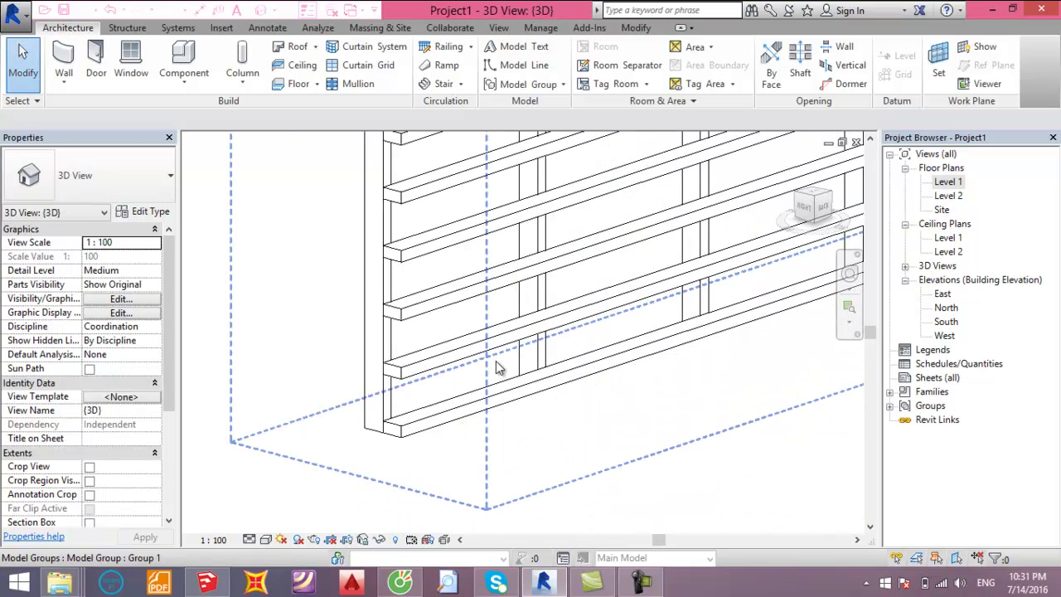
scroll(567, 471, "up", 2)
scroll(567, 470, "down", 3)
middle_click_drag(588, 439, 622, 417, "shift")
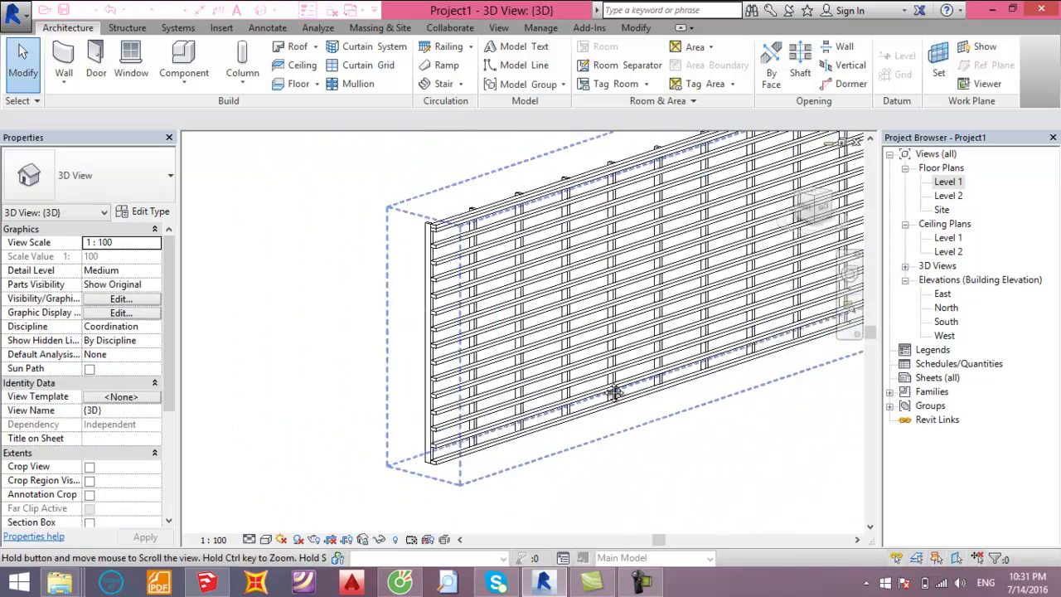
mouse_move(207, 582)
left_click(222, 585)
middle_click_drag(486, 216, 442, 308)
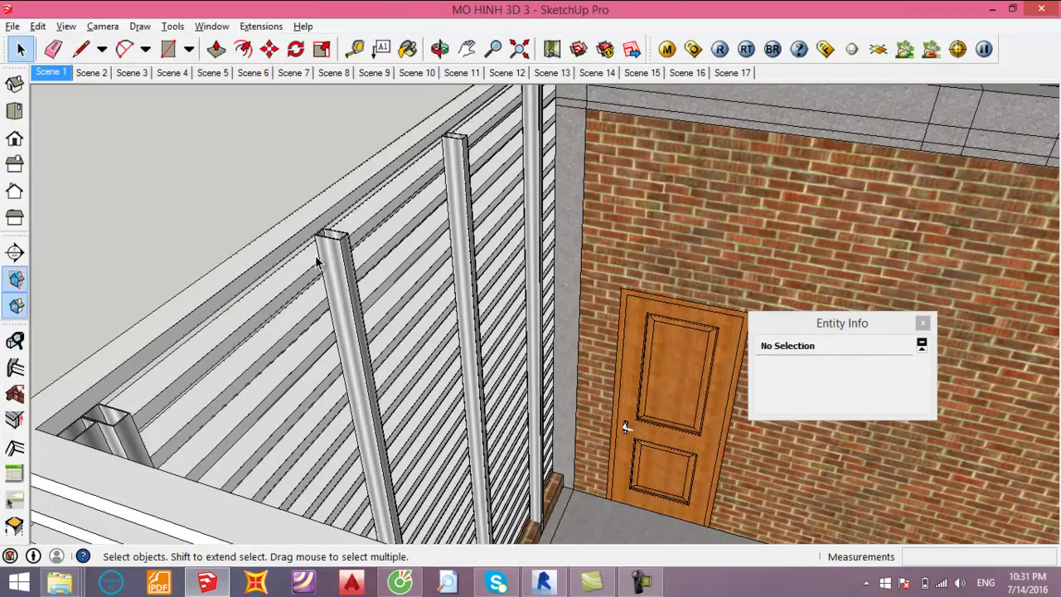
key("alt+Tab")
- Select the louver wall group and zoom, pan and orbit to show the wall's depth
left_click(577, 308)
scroll(448, 270, "up", 3)
scroll(382, 213, "up", 2)
scroll(490, 308, "up", 1)
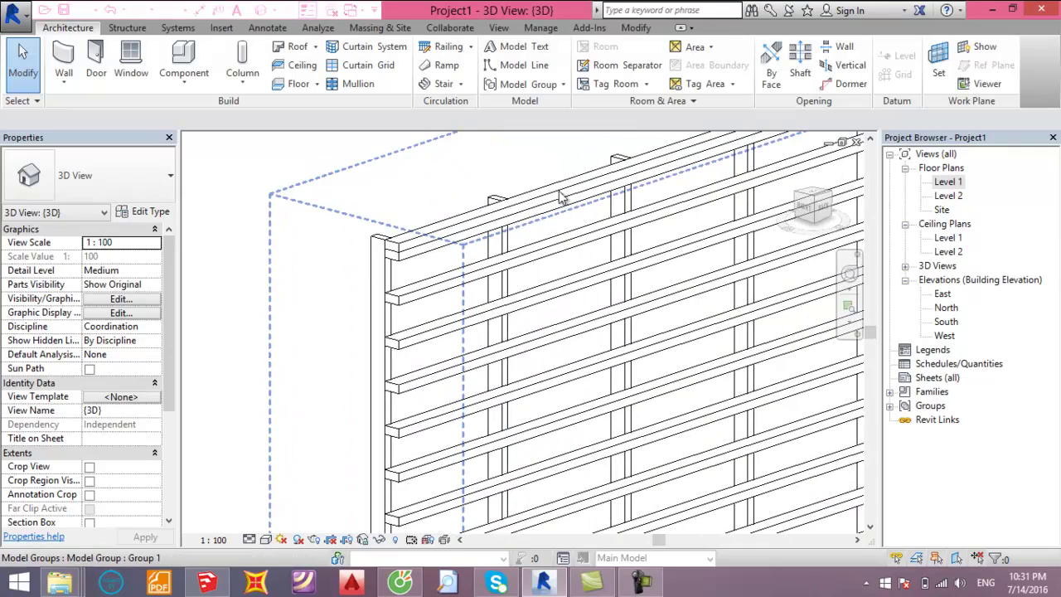
scroll(452, 237, "down", 1)
scroll(489, 246, "down", 2)
scroll(464, 274, "down", 1)
scroll(448, 253, "up", 1)
scroll(564, 278, "up", 1)
scroll(638, 311, "down", 1)
scroll(515, 274, "down", 2)
scroll(456, 257, "down", 1)
scroll(382, 248, "down", 1)
middle_click_drag(364, 241, 353, 246)
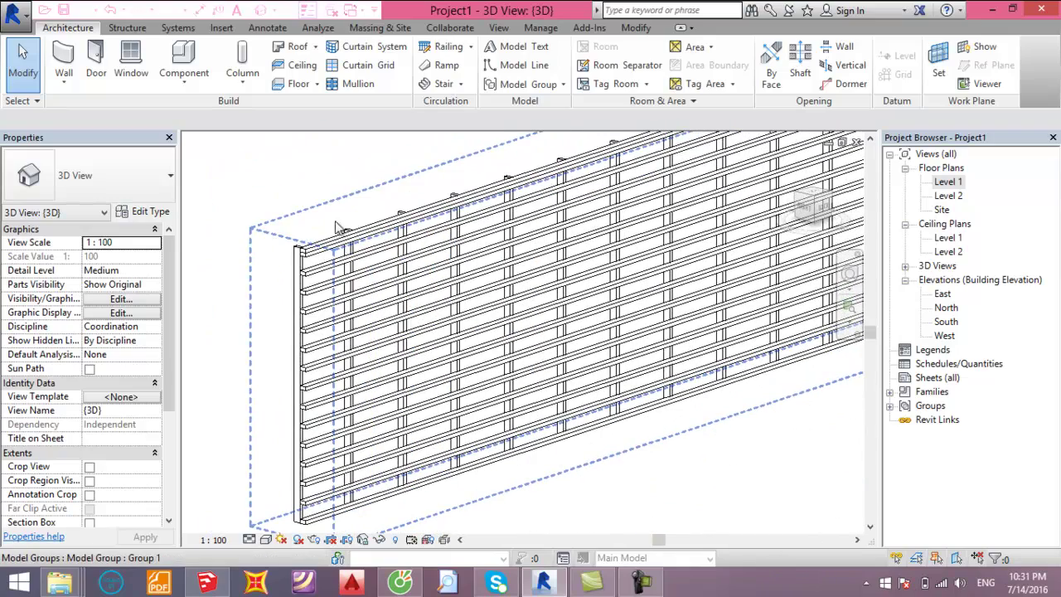
mouse_move(610, 249)
middle_mouse_down("shift")
mouse_move(593, 257)
mouse_move(394, 193)
middle_mouse_up("shift")
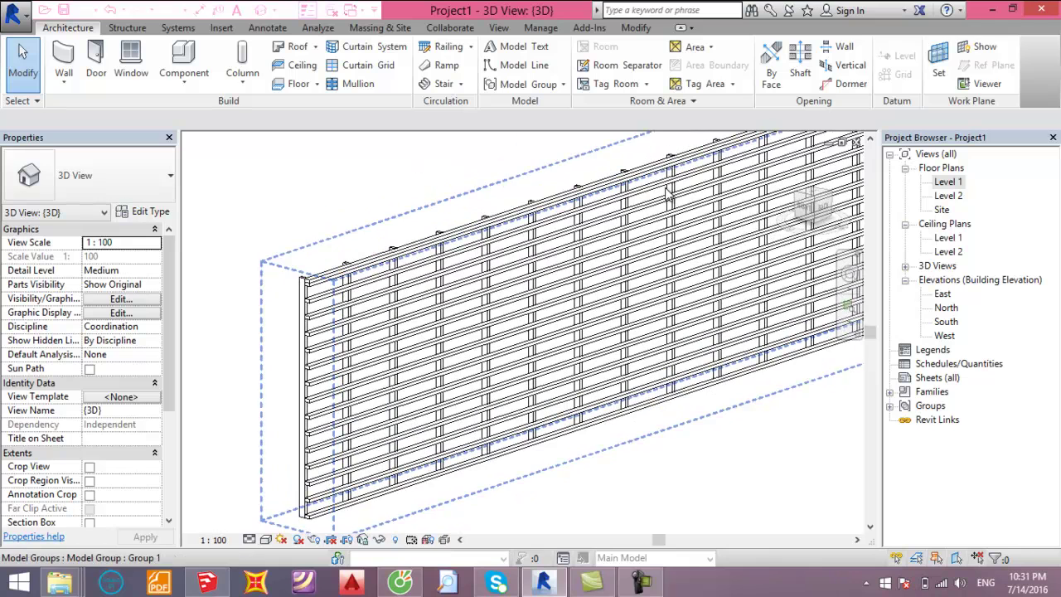
middle_click_drag(754, 336, 690, 352, "shift")
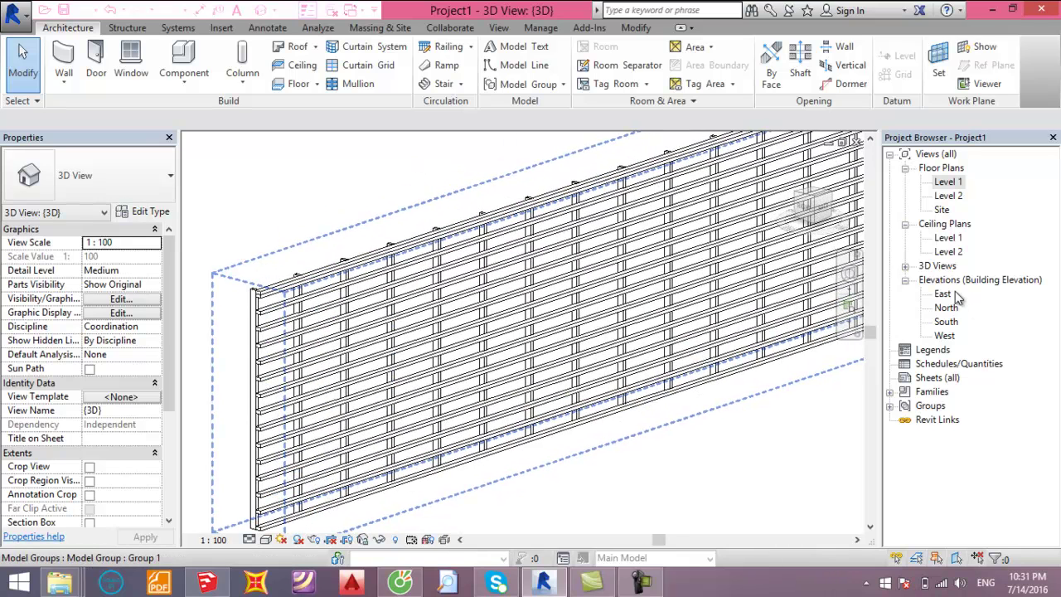
- From Schedules/Quantities, create a Curtain Wall Mullions schedule, keeping the name Mullion Schedule
left_click(936, 368)
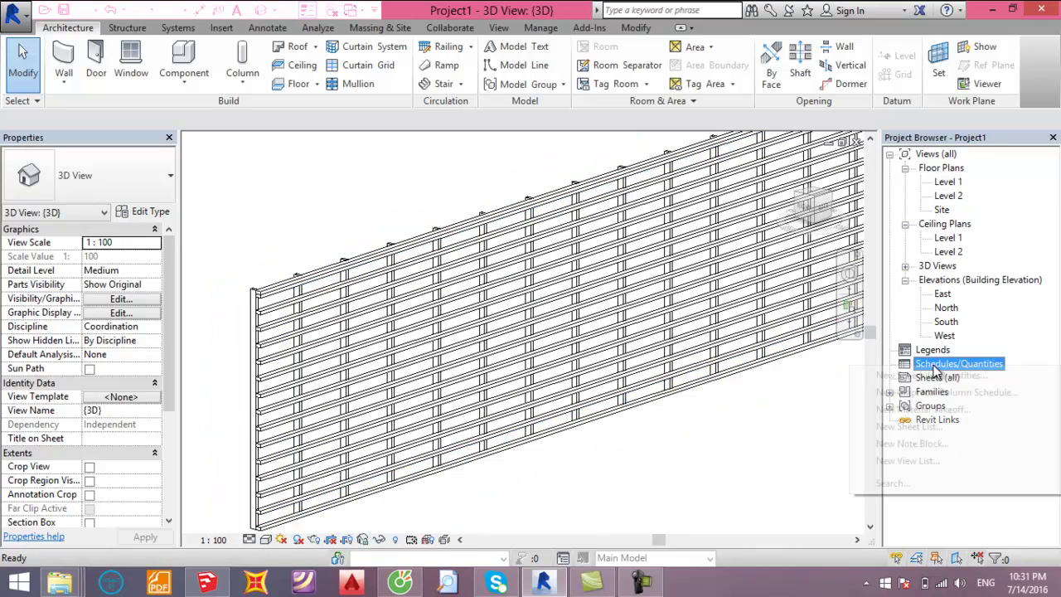
right_click(935, 371)
left_click(929, 377)
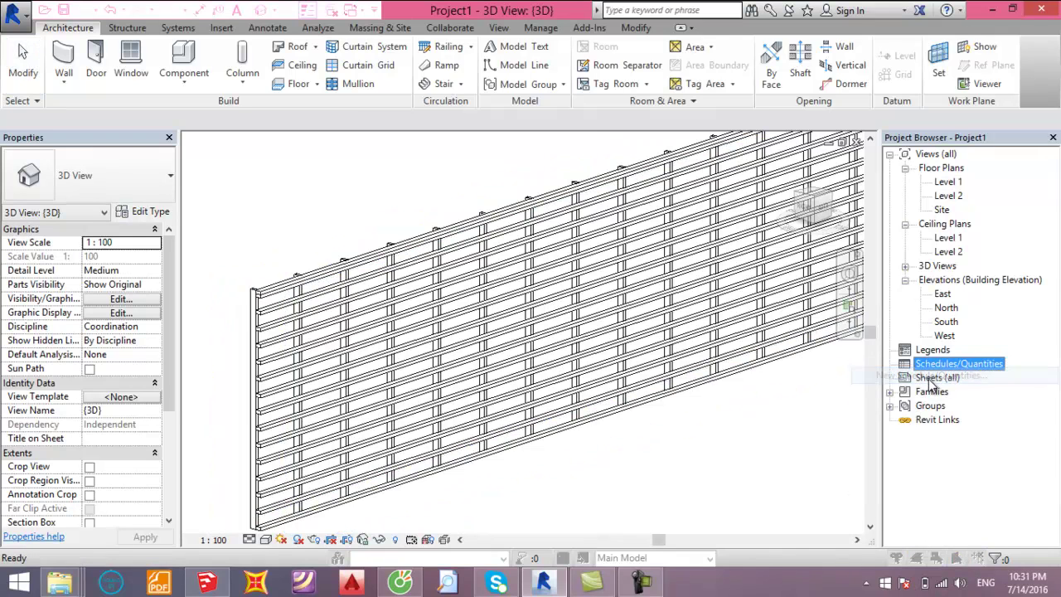
mouse_move(786, 170)
left_mouse_down()
mouse_move(790, 242)
mouse_move(791, 201)
left_mouse_up()
left_click(743, 199)
type("Mullion Schedule")
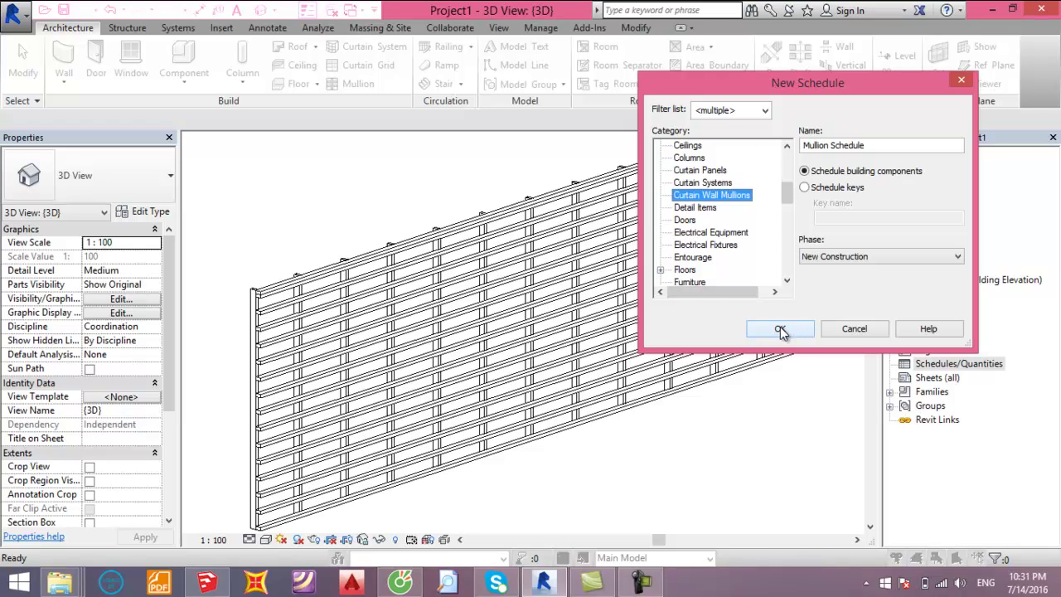
left_click(781, 331)
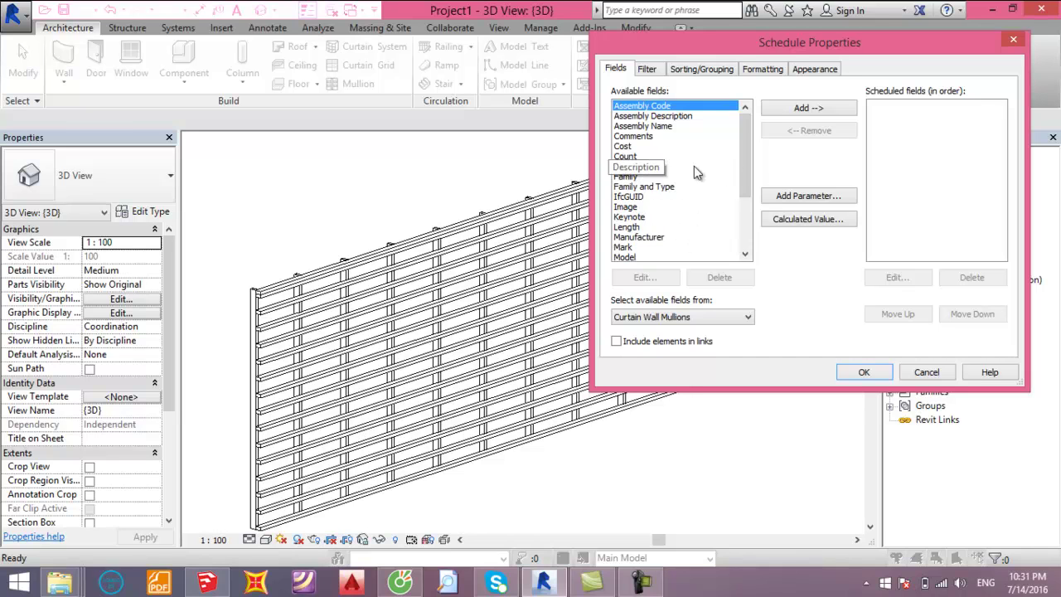
- Add the Family, Count, Type Mark, Length and Description fields to the schedule
mouse_move(746, 161)
left_mouse_down()
mouse_move(744, 173)
mouse_move(744, 155)
left_mouse_up()
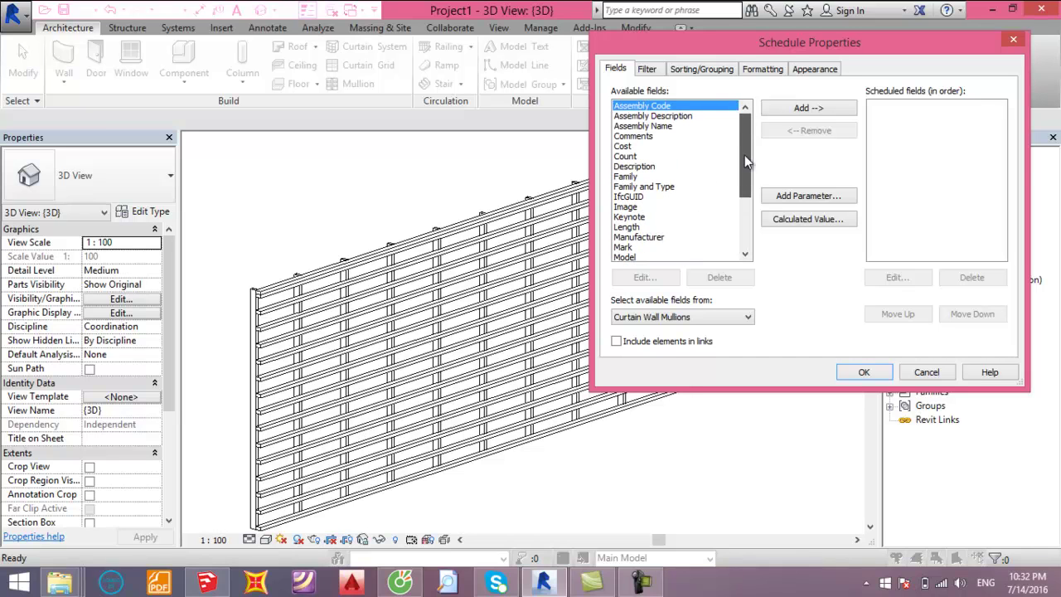
left_click(632, 177)
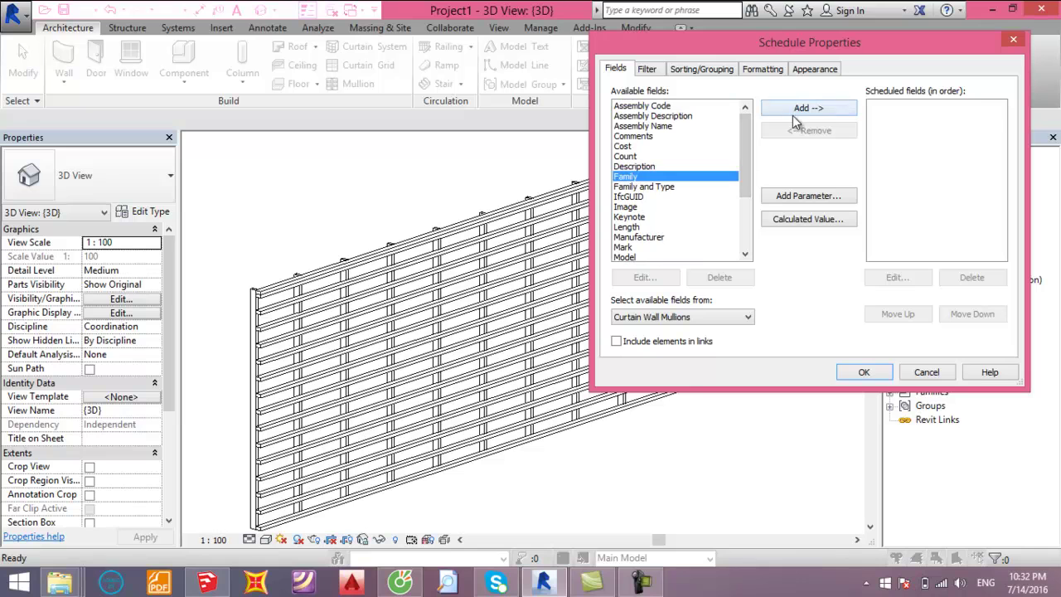
left_click(793, 116)
left_click(647, 156)
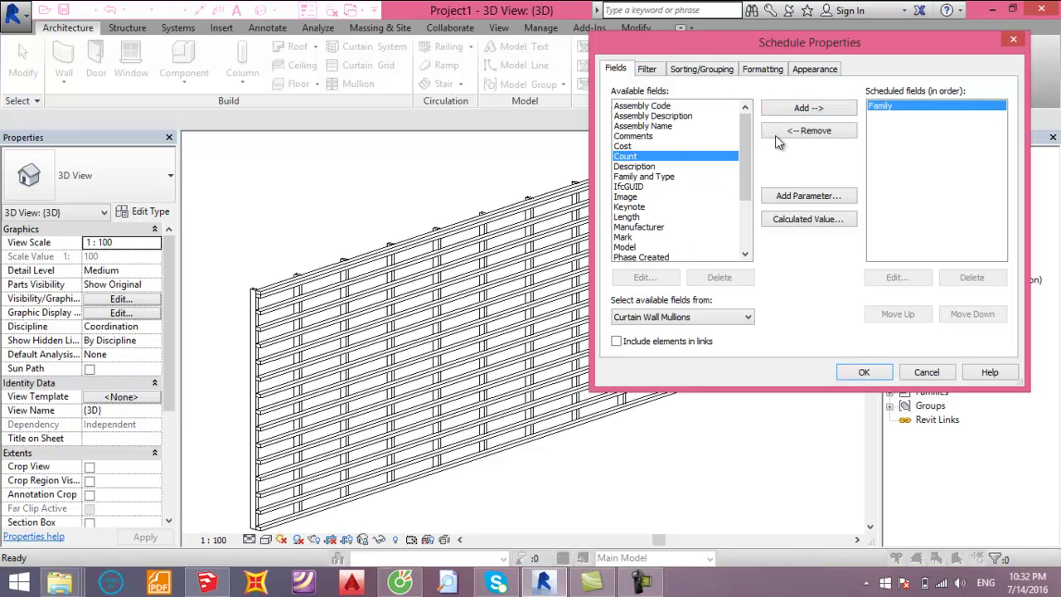
left_click(811, 109)
left_click_drag(746, 158, 746, 203)
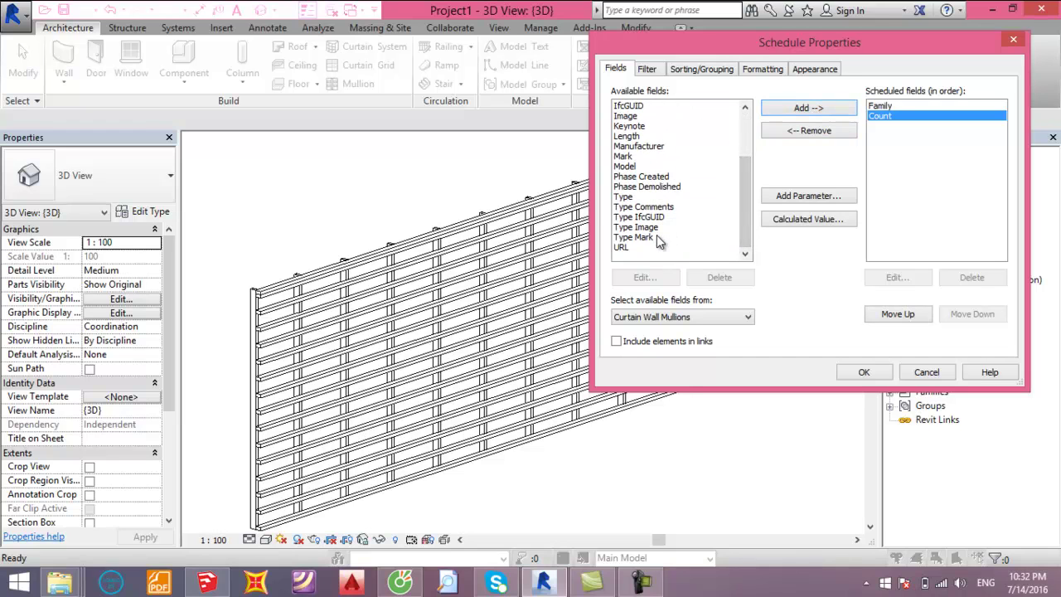
left_click(656, 236)
left_click(796, 112)
left_click_drag(746, 217, 750, 202)
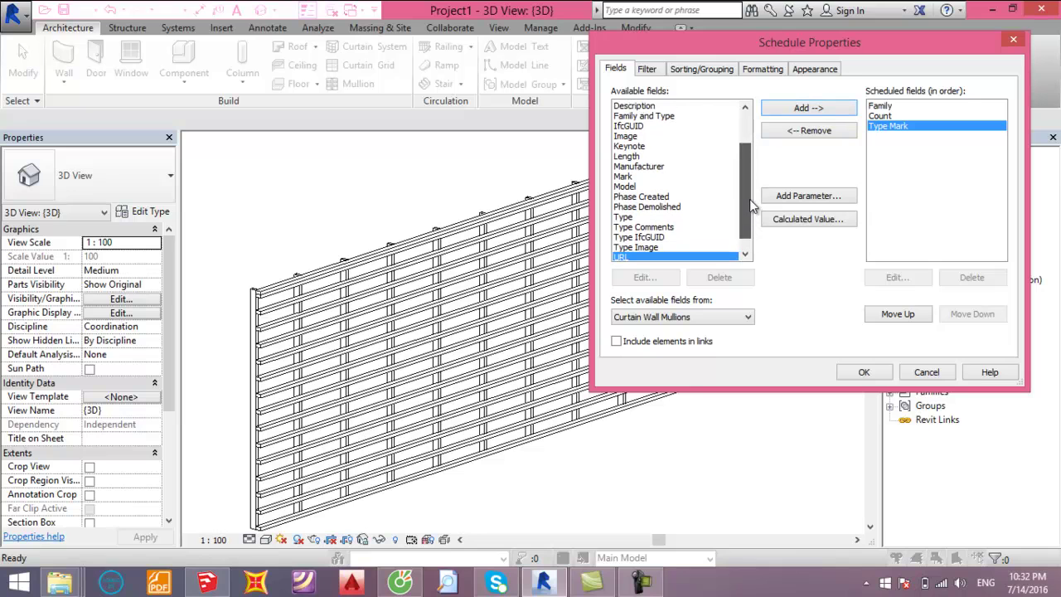
left_click(655, 156)
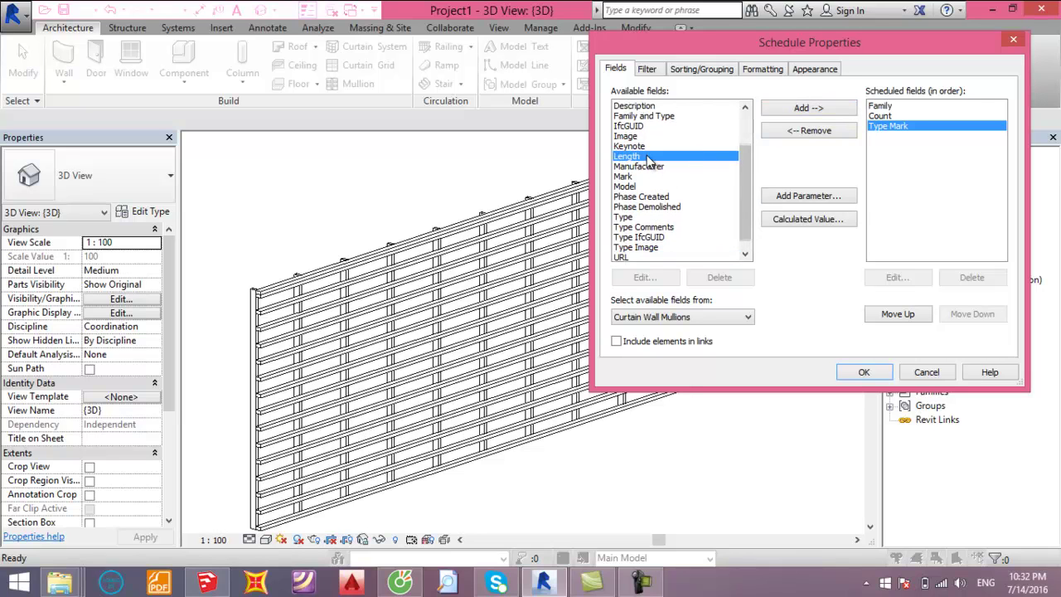
left_click(792, 116)
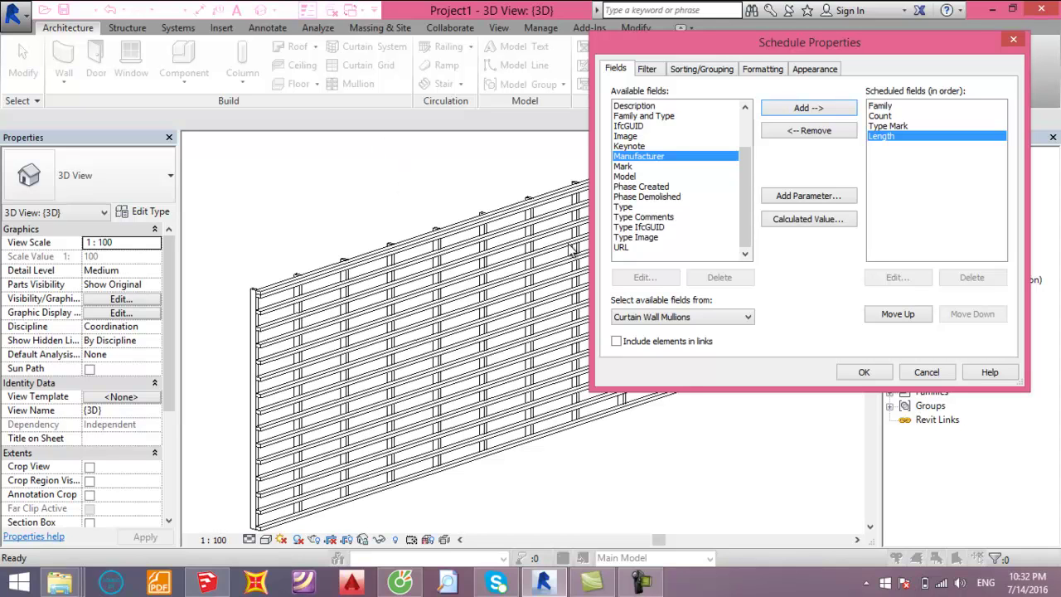
left_click(881, 126)
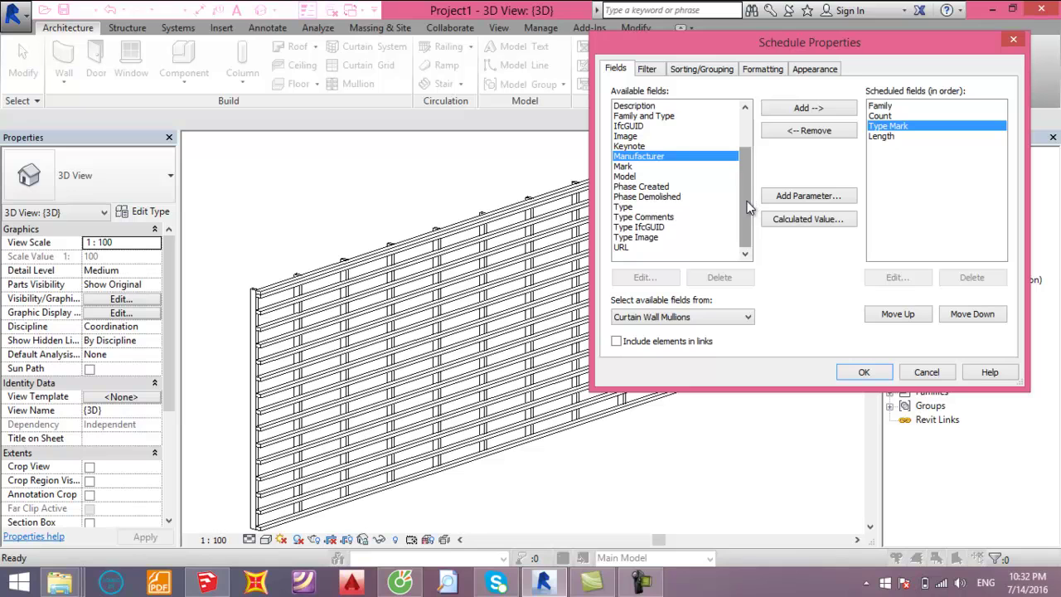
left_click_drag(747, 201, 750, 209)
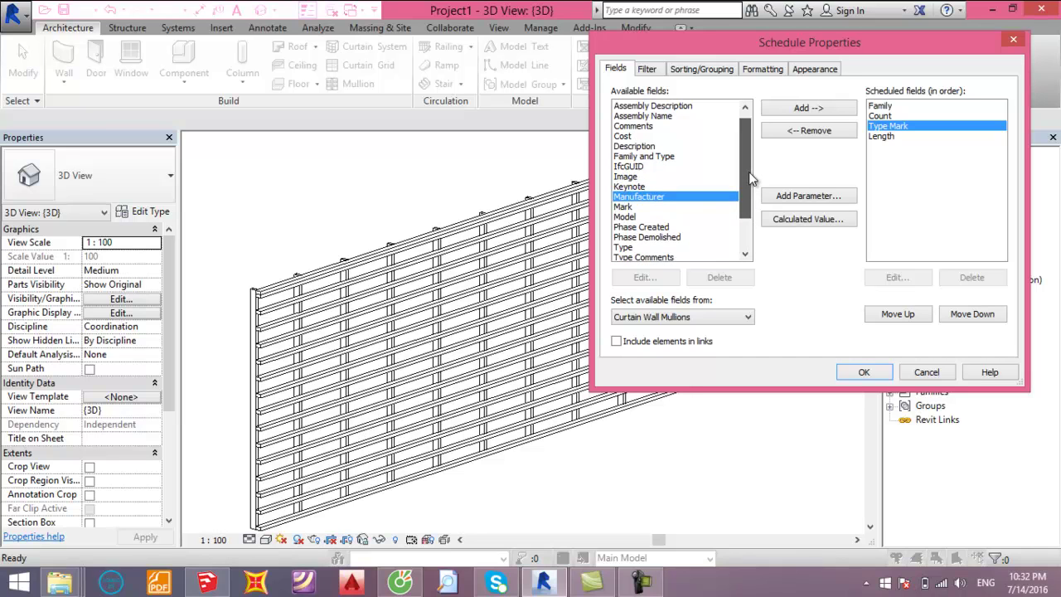
scroll(750, 209, "up", 1)
left_click(651, 136)
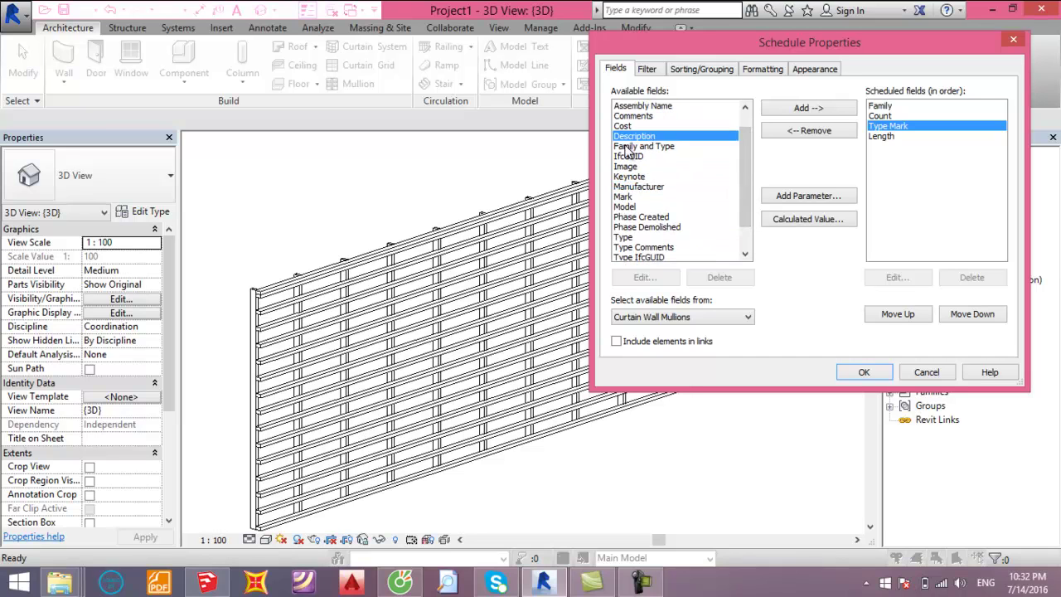
left_click(809, 108)
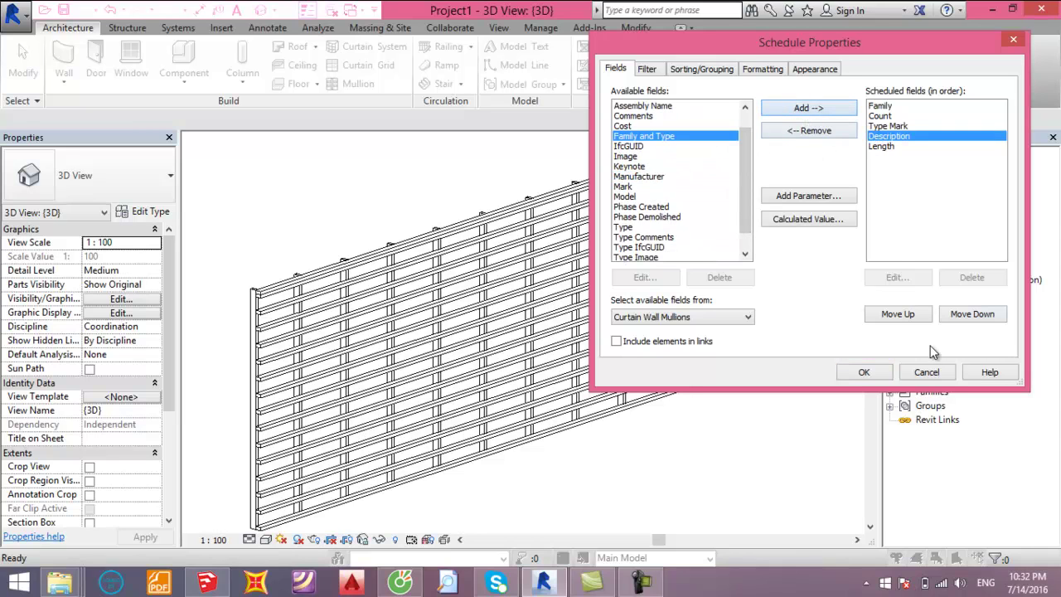
- Move Length up, add the Type field above Length, and generate the schedule
left_click(880, 147)
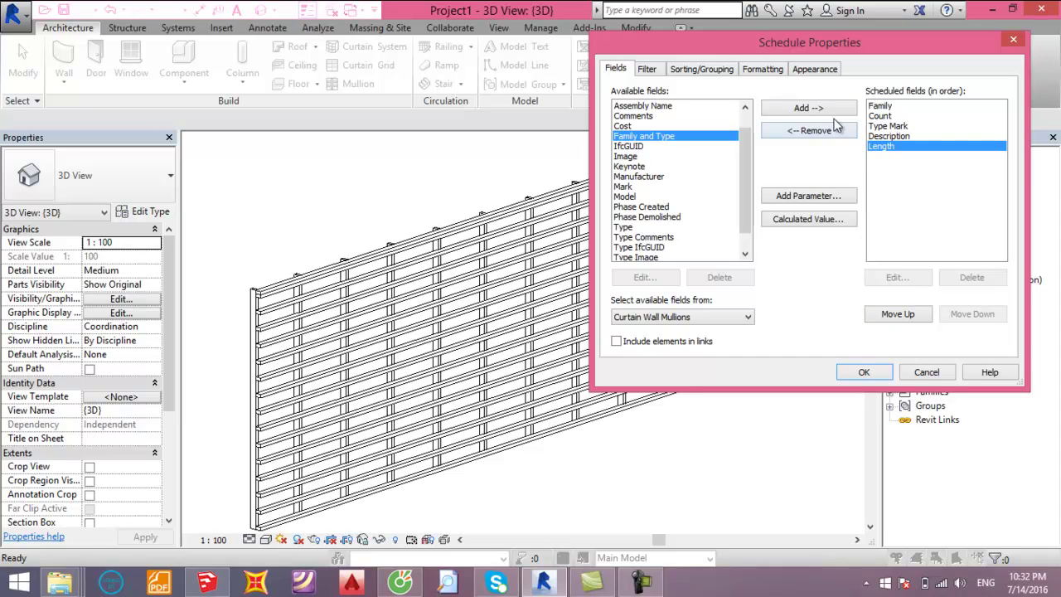
left_click(910, 315)
double_click(910, 315)
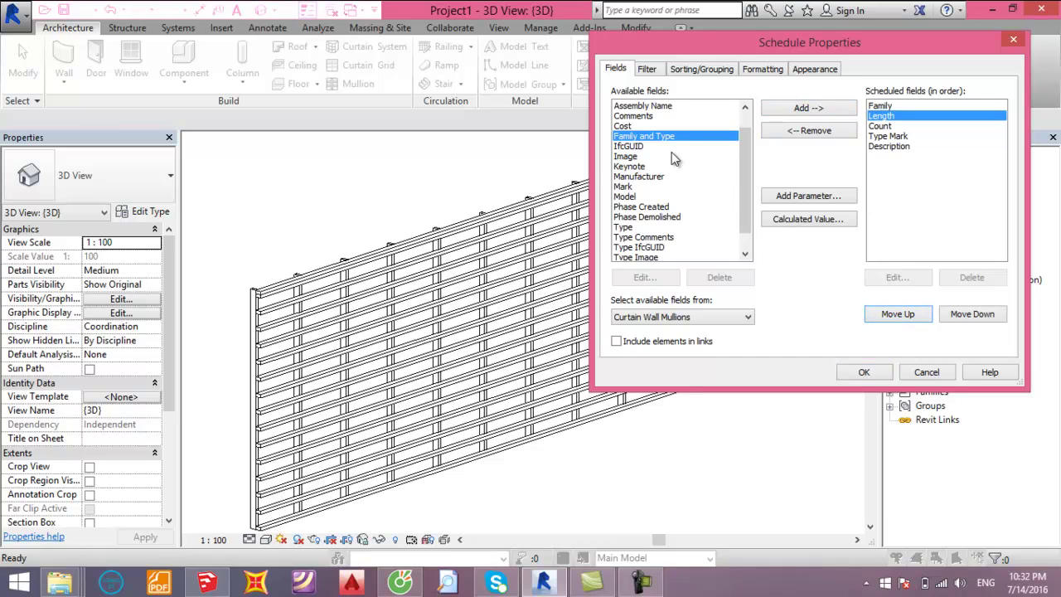
left_click(638, 176)
left_click(642, 197)
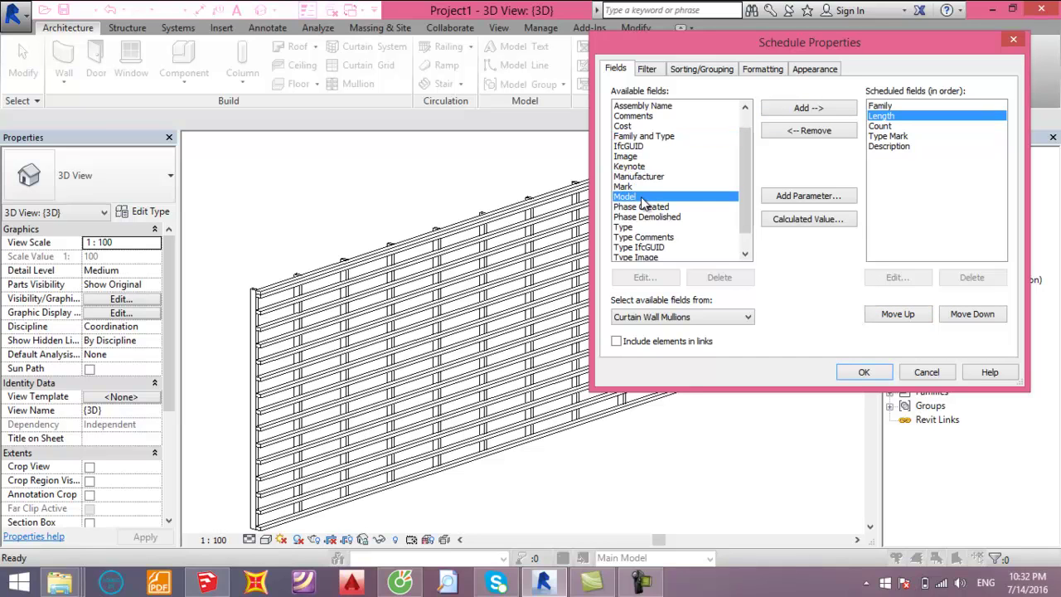
left_click(655, 227)
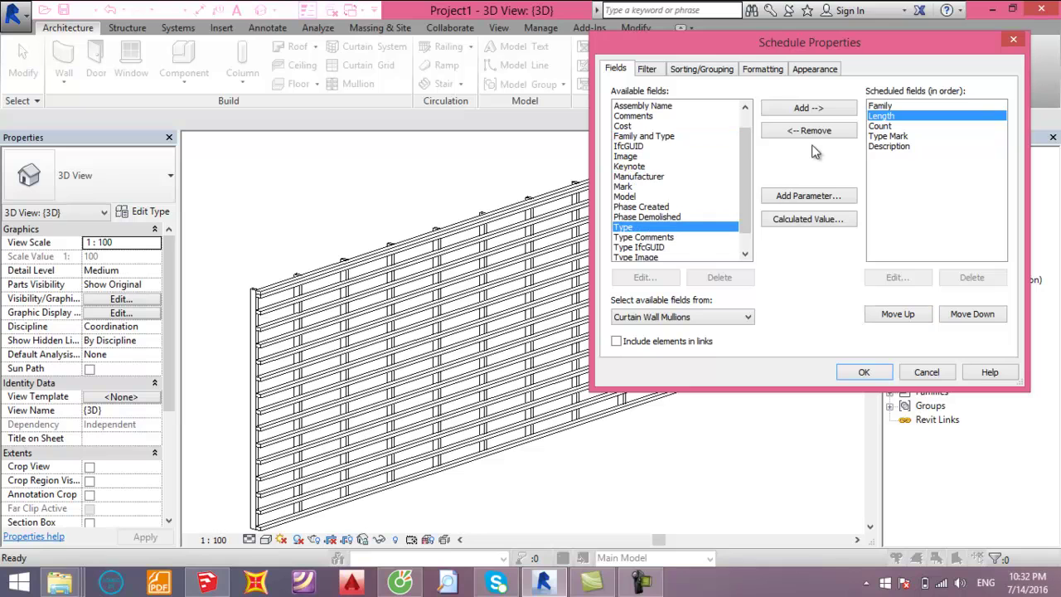
left_click(814, 111)
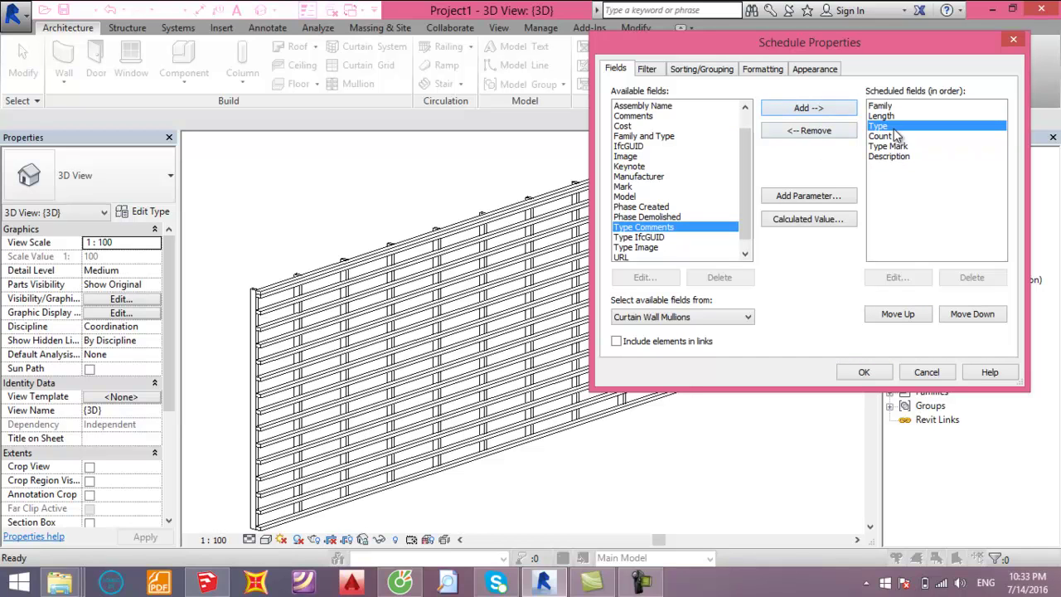
left_click(905, 313)
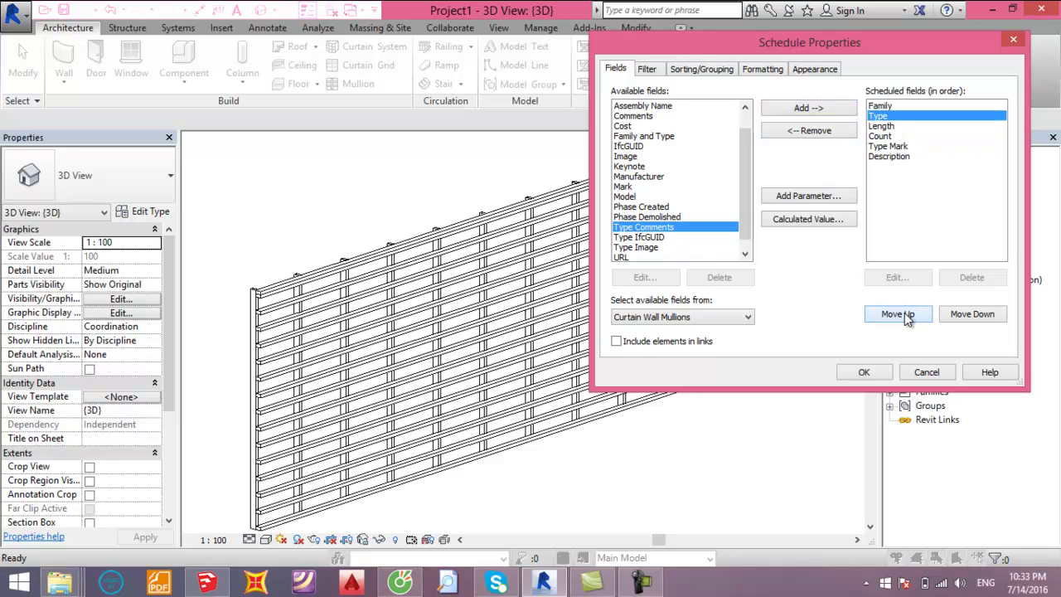
left_click(864, 372)
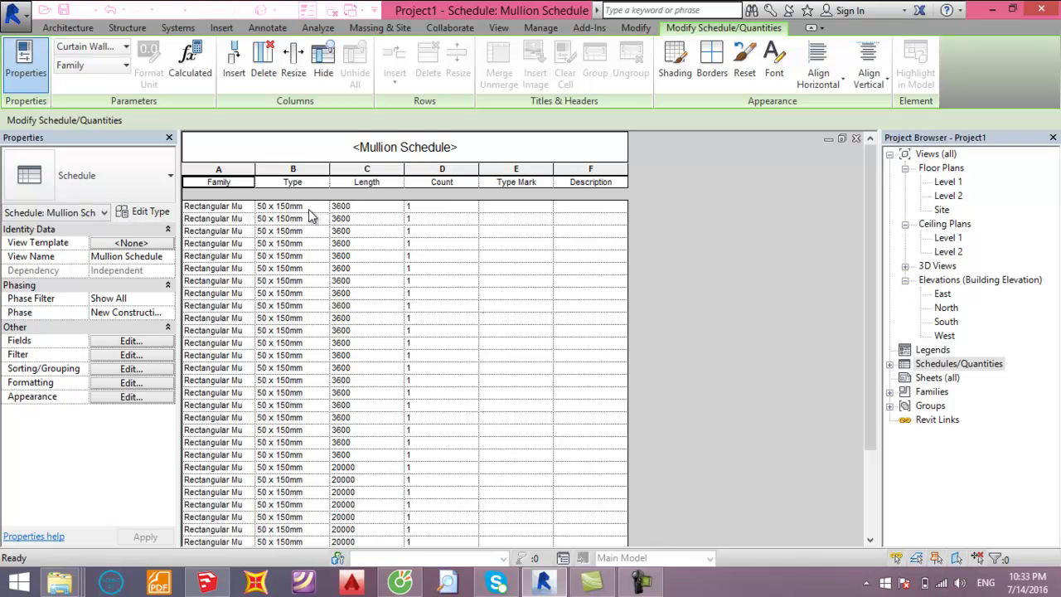
- Review the mullion types in the first row's Type dropdown without changing it, then close the schedule
left_click(310, 207)
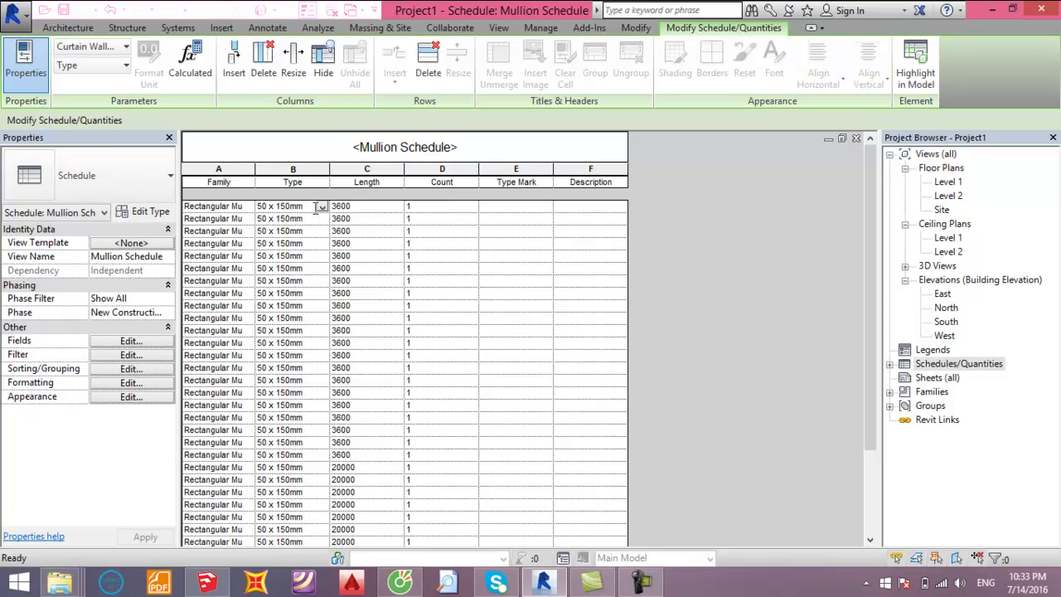
left_click(321, 207)
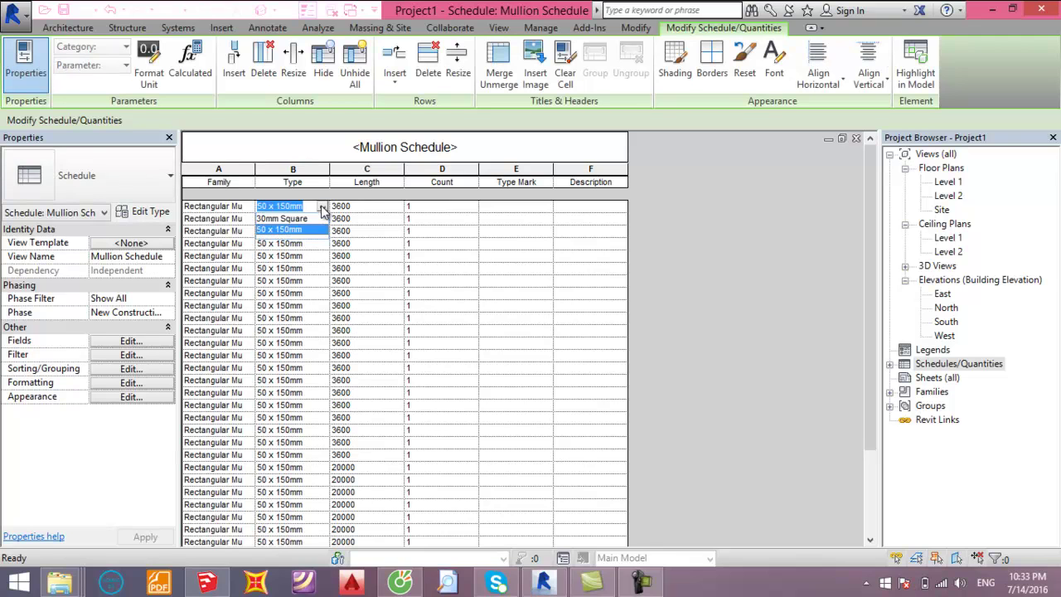
left_click(580, 208)
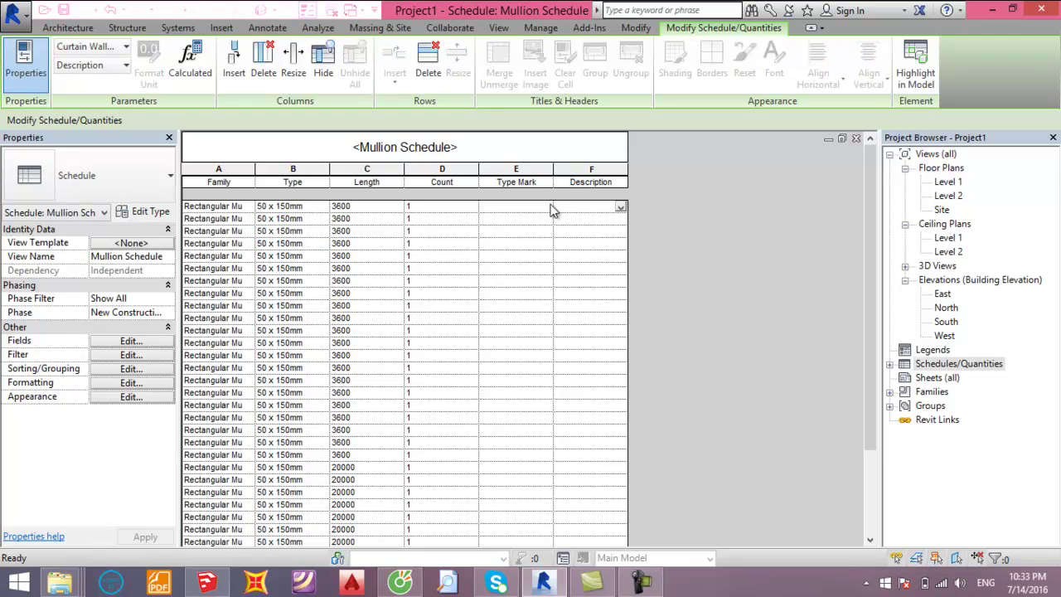
left_click(857, 139)
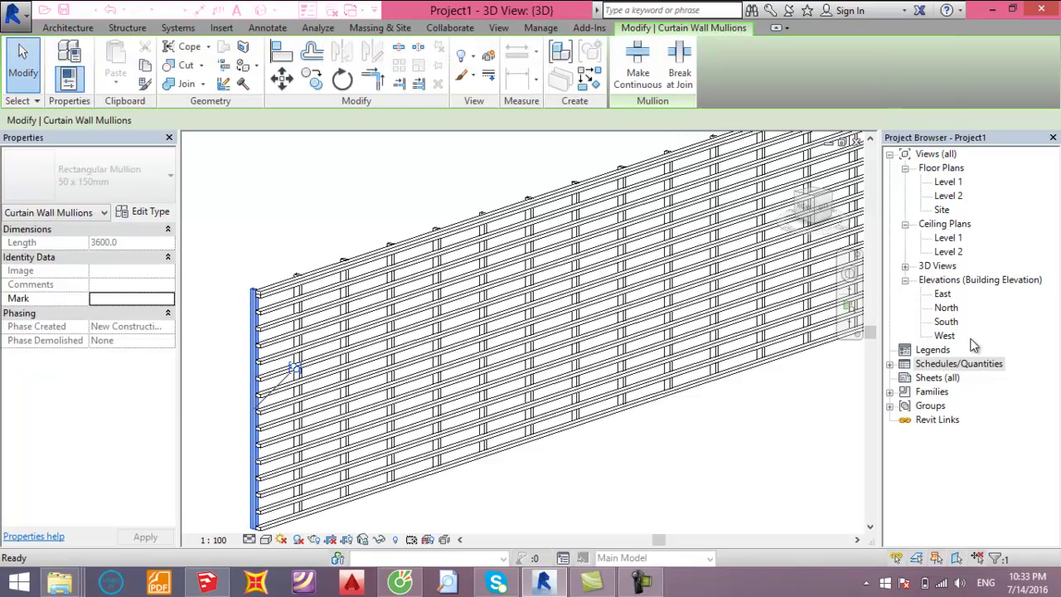
- In Families > Curtain Wall Mullions > Rectangular Mullion, start renaming the 50 x 150mm type
left_click(890, 391)
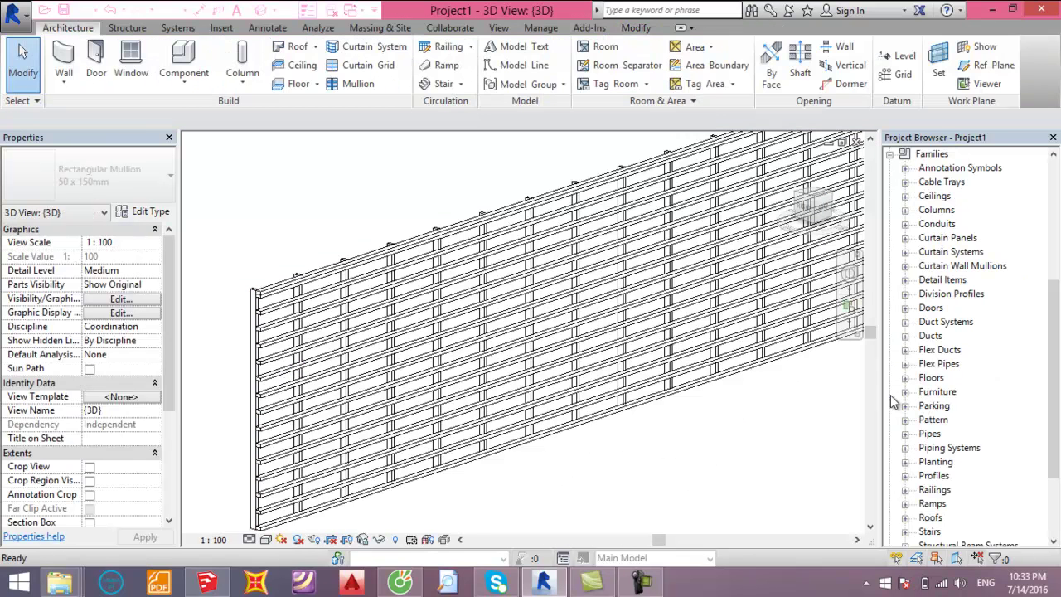
left_click(906, 266)
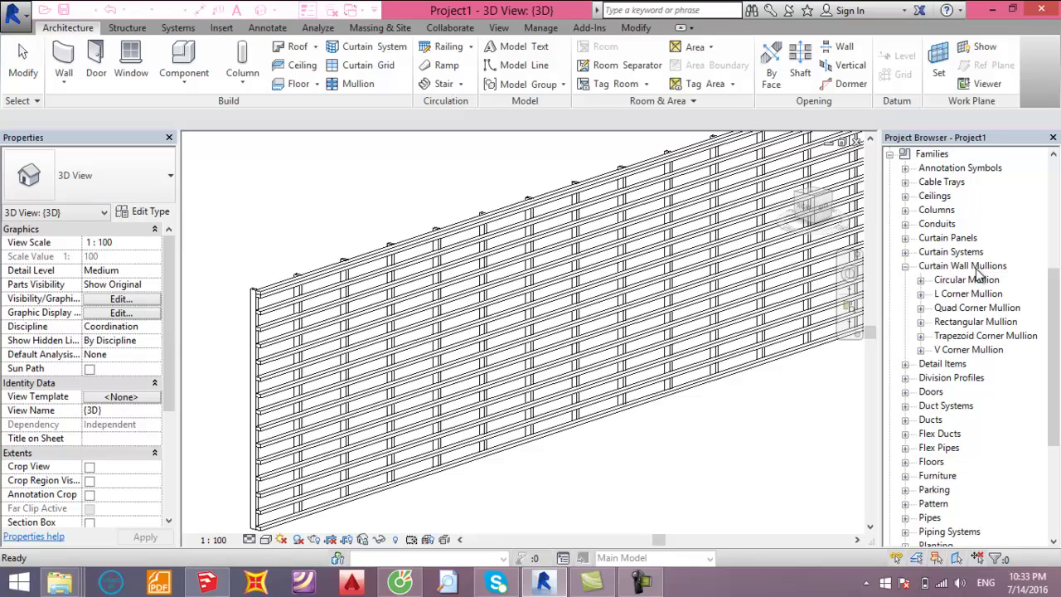
left_click(920, 322)
right_click(970, 353)
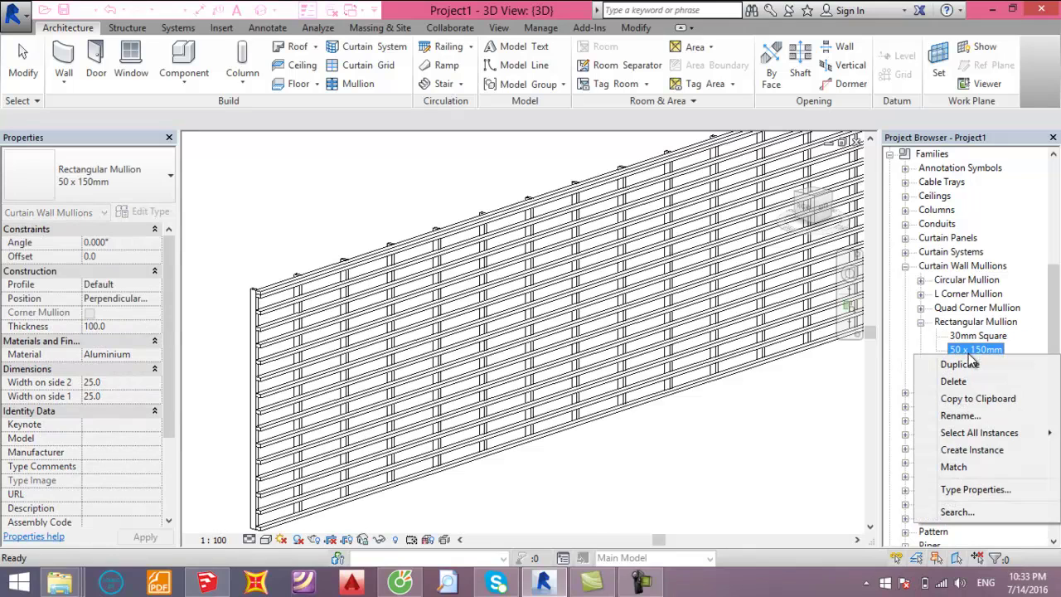
left_click(960, 415)
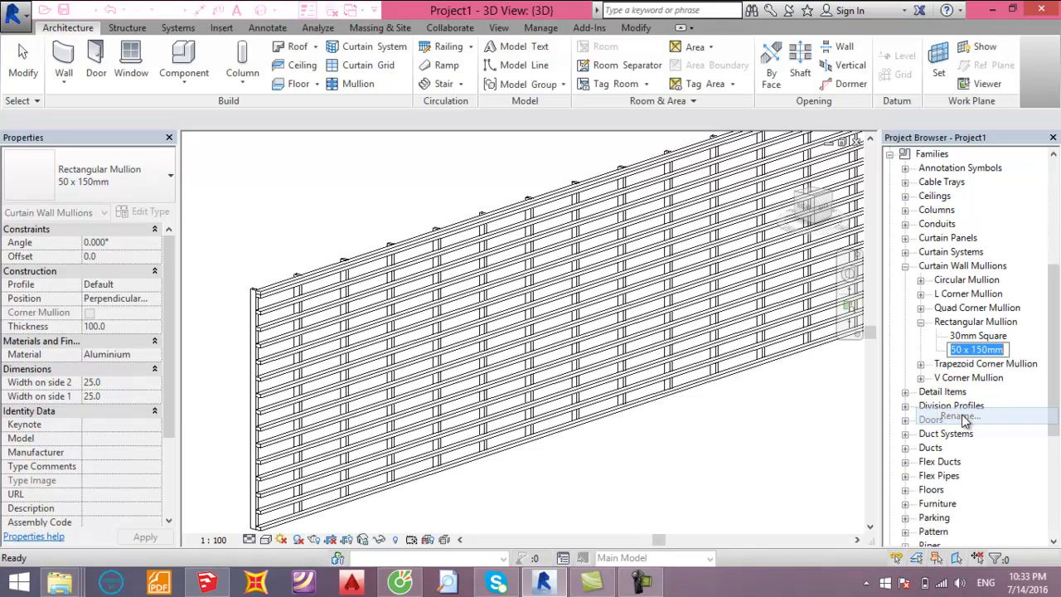
- Edit the type name to 50x100x2 mm and cycle back to the 3D view
left_click(977, 349)
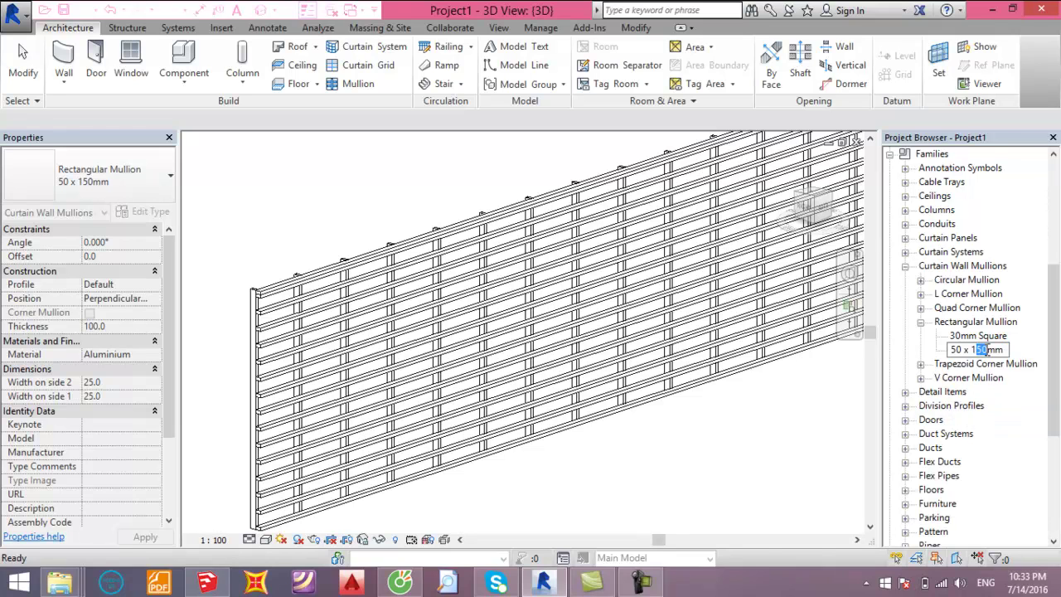
type("000")
key("BackSpace")
type("x")
type("2")
left_click(973, 349)
key("BackSpace")
left_click(966, 349)
key("BackSpace")
left_click(986, 349)
key("BackSpace")
left_click(784, 455)
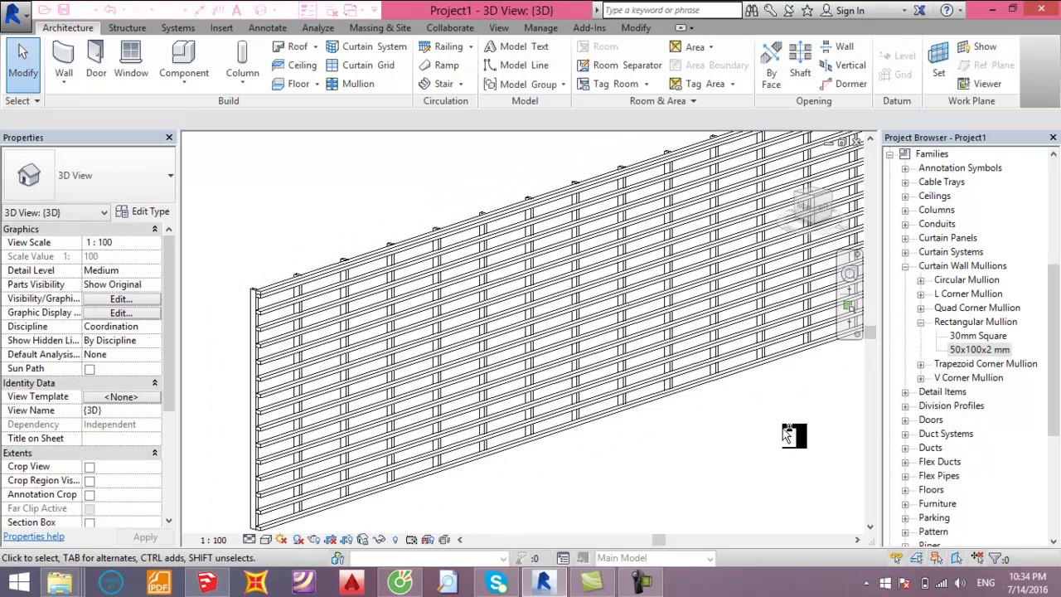
key("ctrl+Tab")
key("ctrl+Tab")
key("ctrl+Tab")
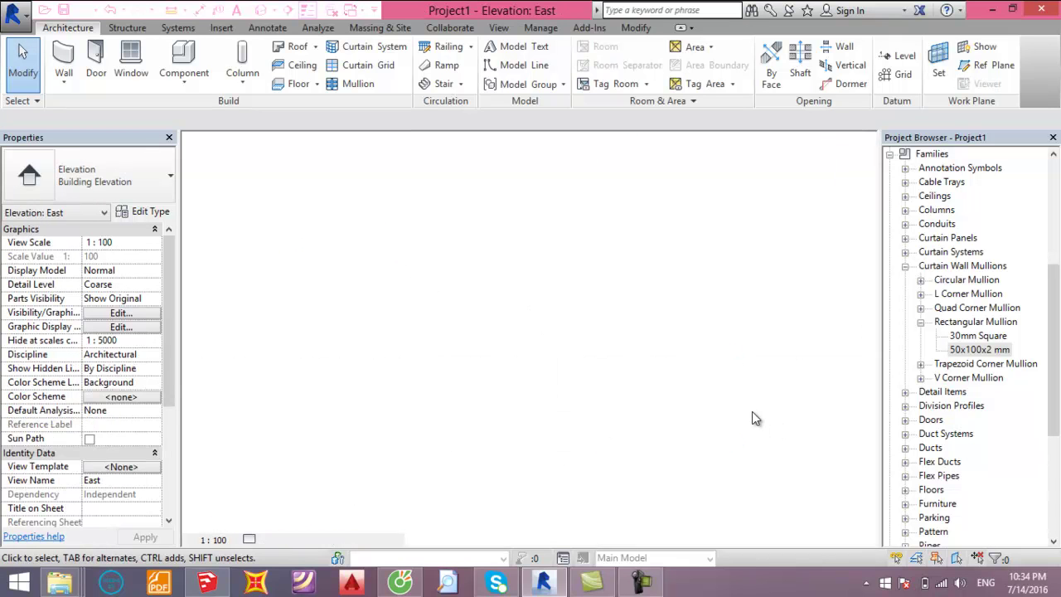
key("ctrl+Tab")
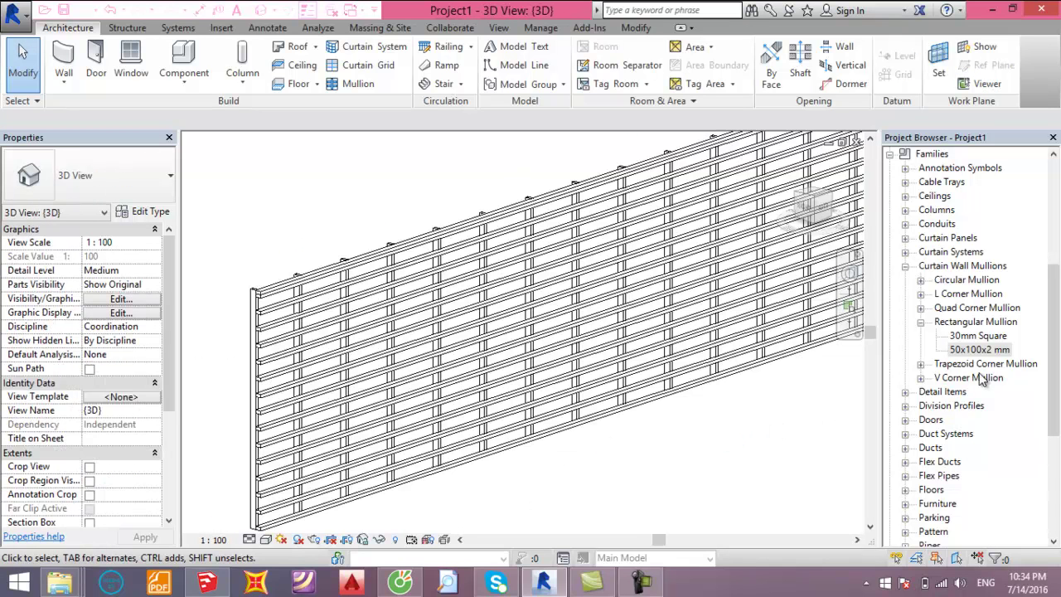
mouse_move(1059, 369)
left_mouse_down()
mouse_move(1057, 236)
mouse_move(1057, 385)
mouse_move(1057, 251)
left_mouse_up()
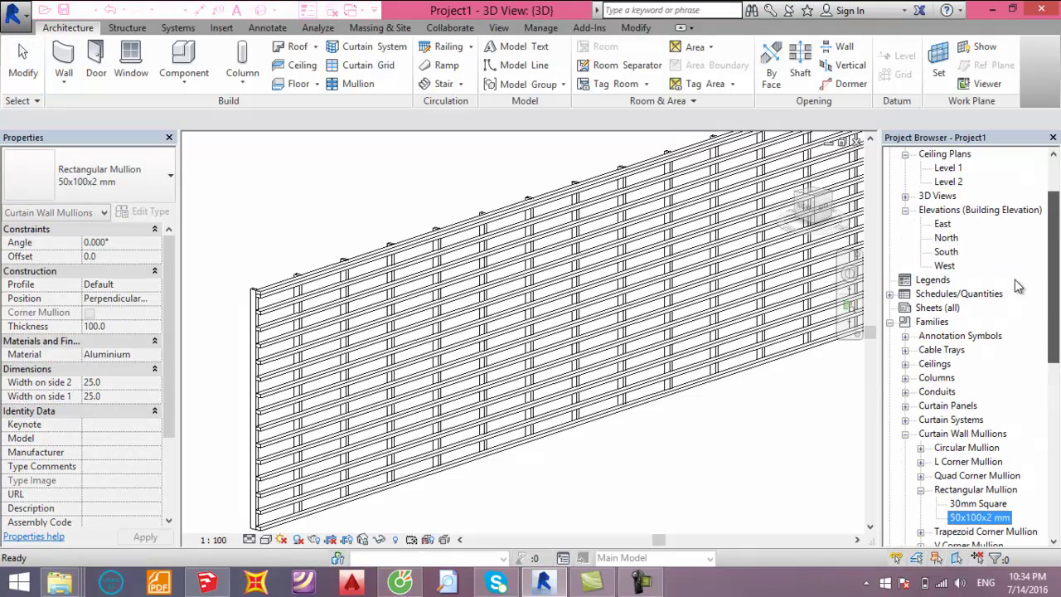
- Open Mullion Schedule from Schedules/Quantities and scroll through its 50x100x2 mm rows
left_click(890, 295)
double_click(945, 307)
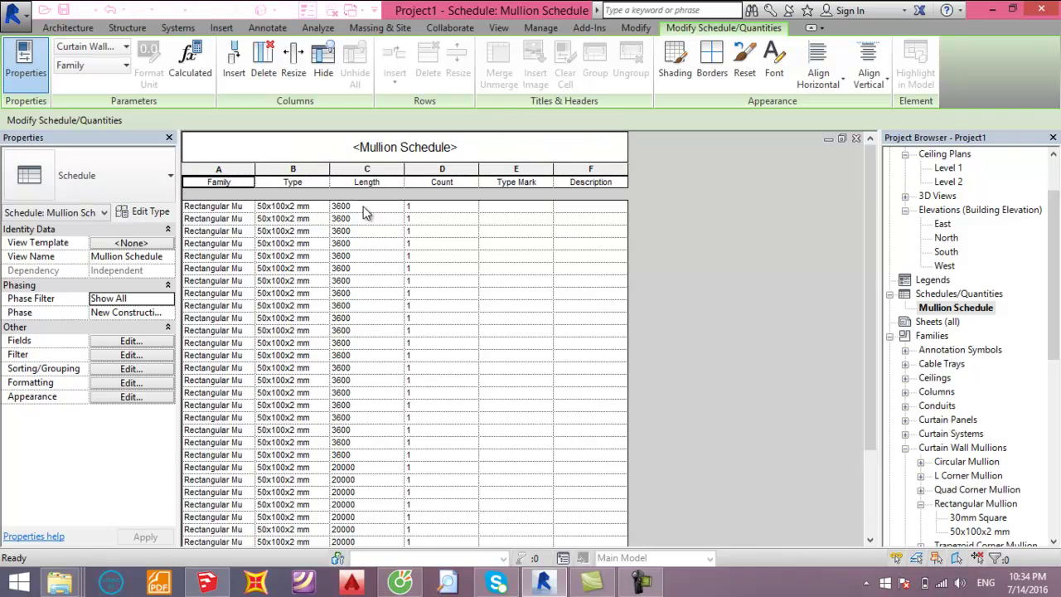
scroll(360, 448, "down", 2)
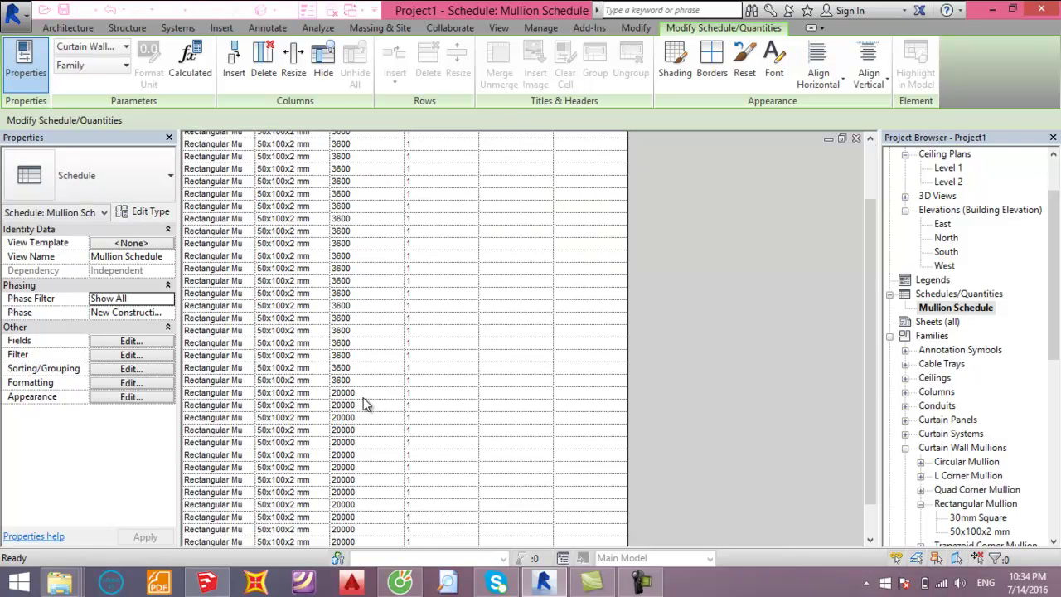
scroll(363, 401, "up", 1)
scroll(368, 348, "up", 1)
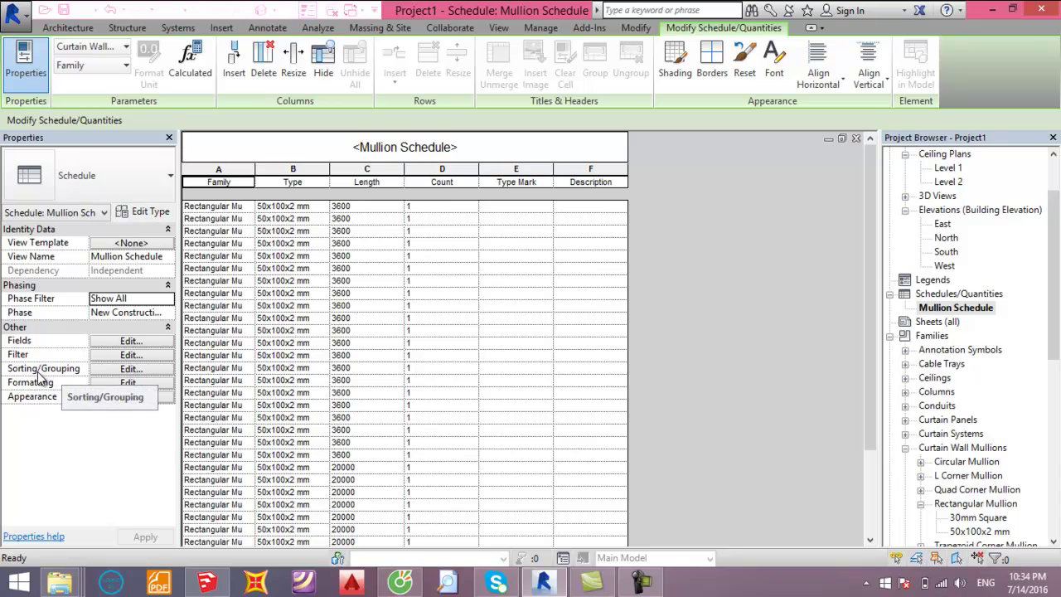
- In Sorting/Grouping, sort by Type Mark then Length and turn off Itemize every instance
left_click(131, 369)
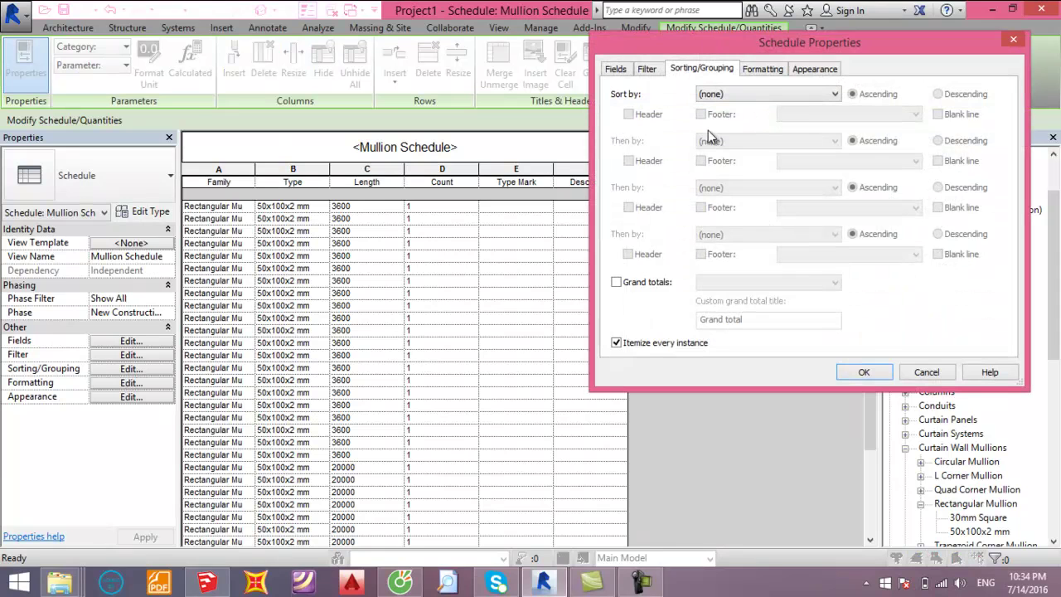
left_click(801, 96)
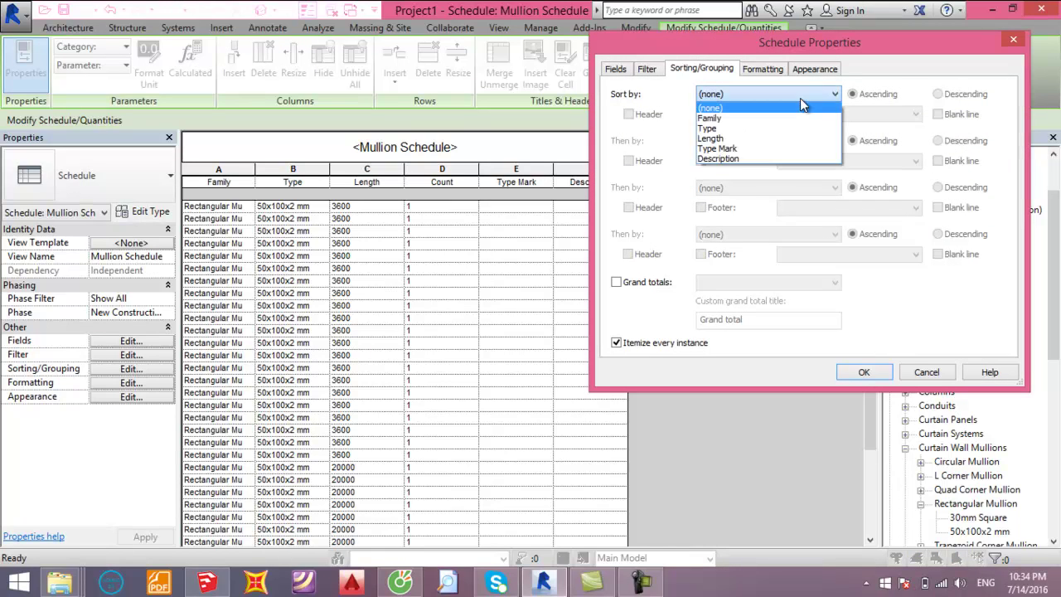
left_click(756, 149)
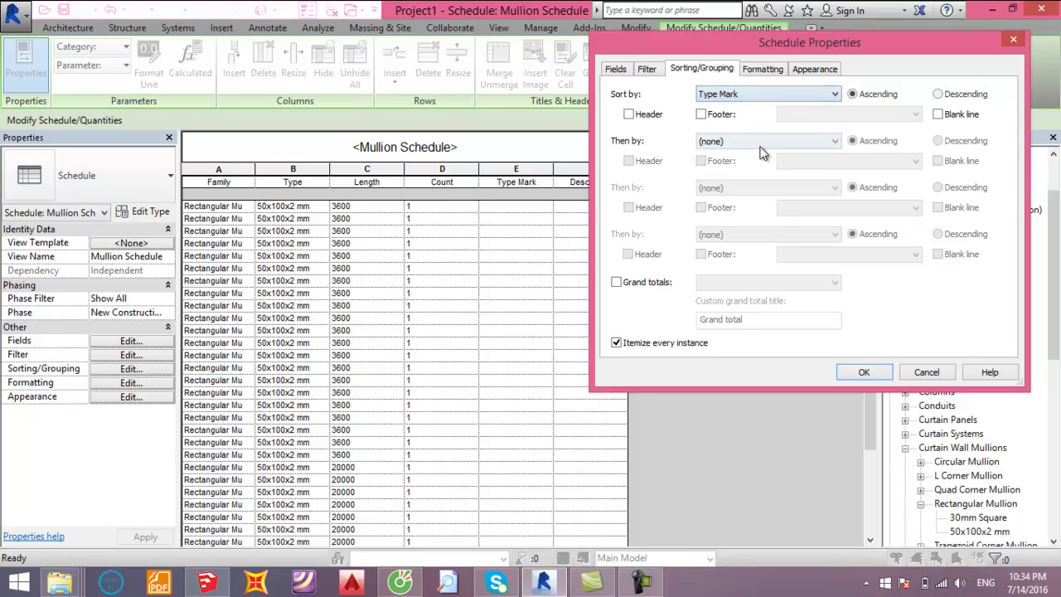
left_click(740, 142)
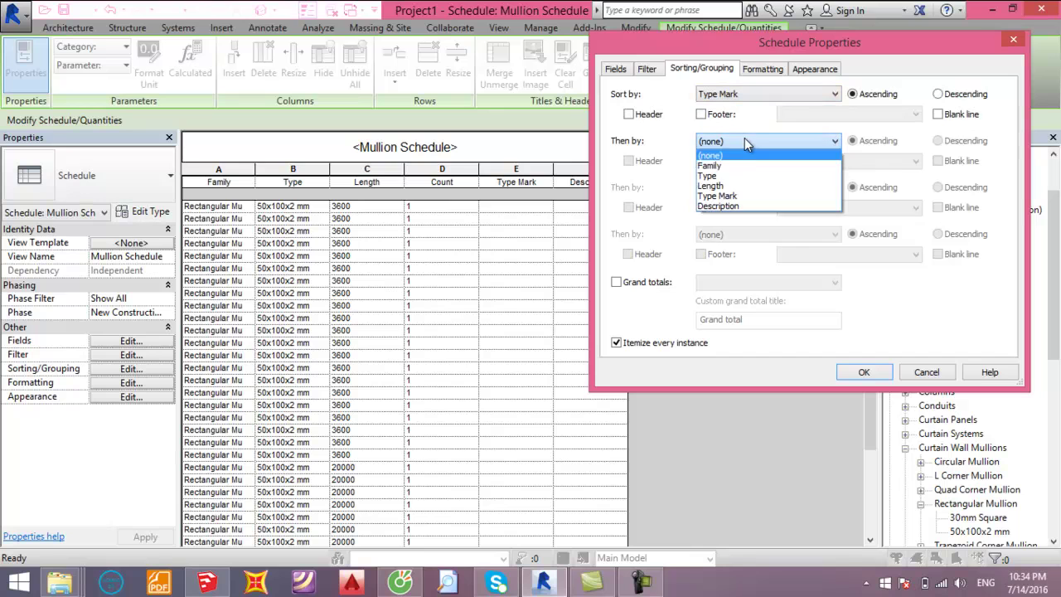
left_click(742, 184)
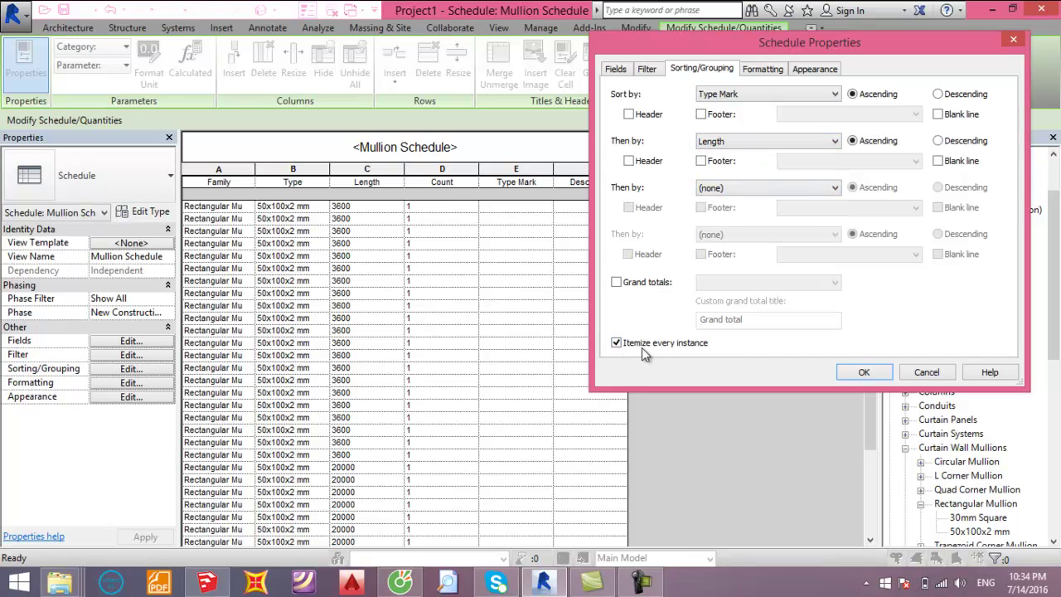
left_click(640, 345)
left_click(857, 374)
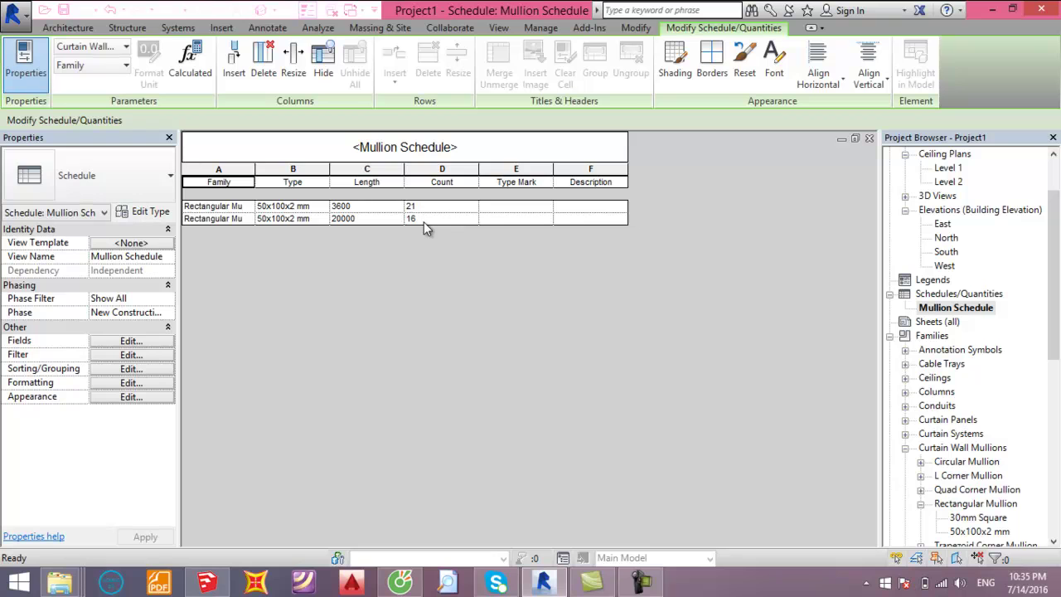
- Glance at the SketchUp model, then orbit the Revit 3D view of the curtain wall
left_click(534, 209)
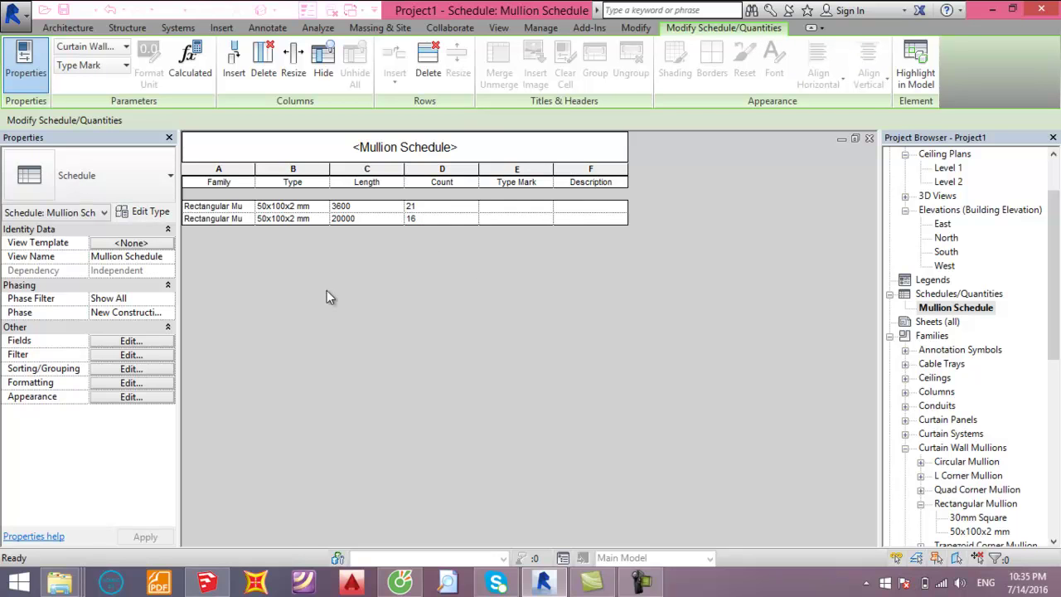
key("alt+Tab")
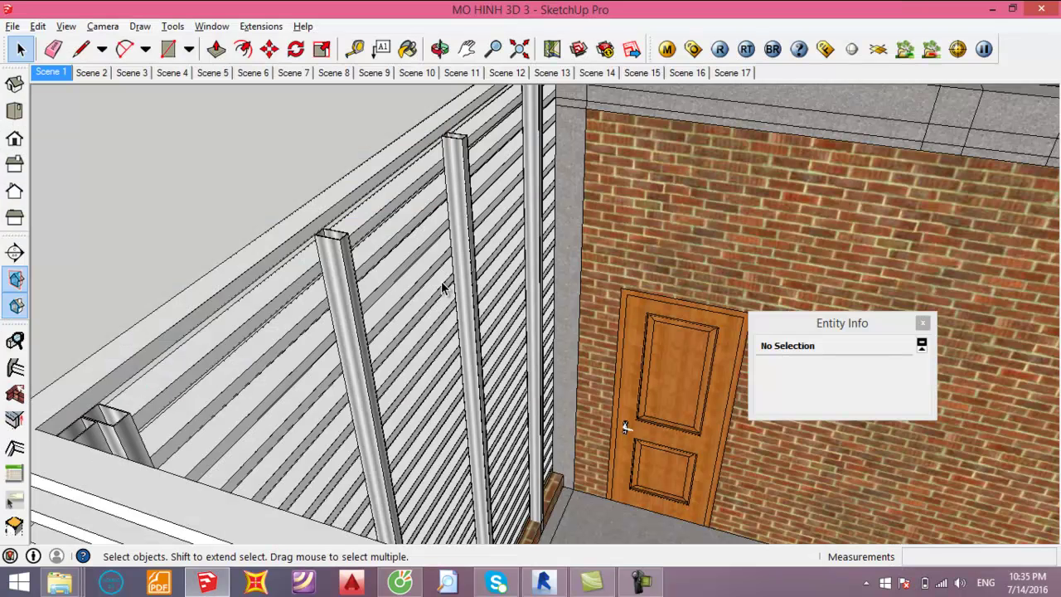
key("alt+Tab")
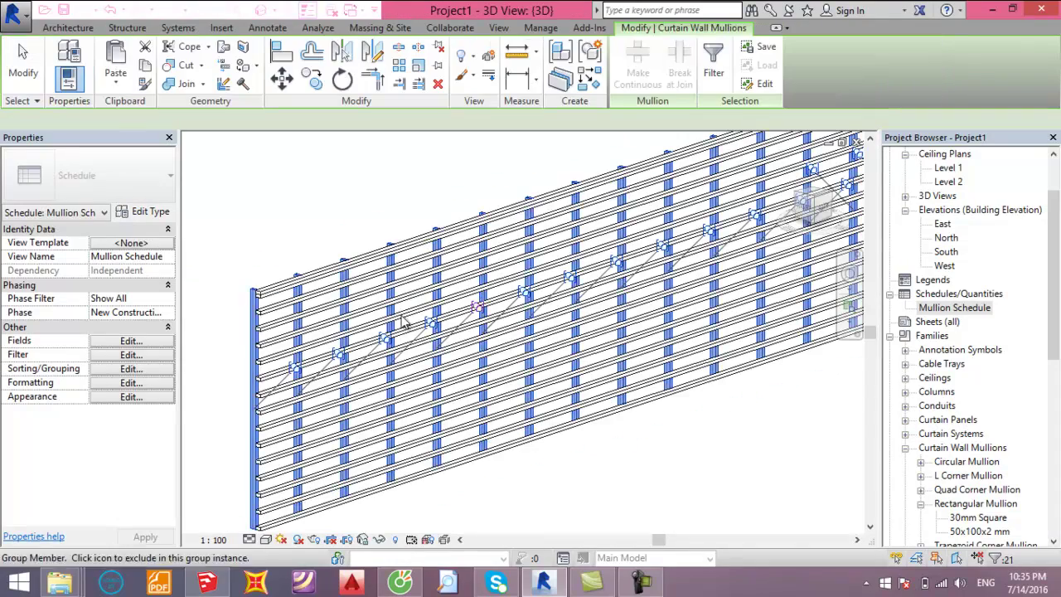
left_click(291, 171)
mouse_move(355, 273)
middle_mouse_down("shift")
mouse_move(315, 270)
mouse_move(310, 295)
middle_mouse_up("shift")
left_click(310, 290)
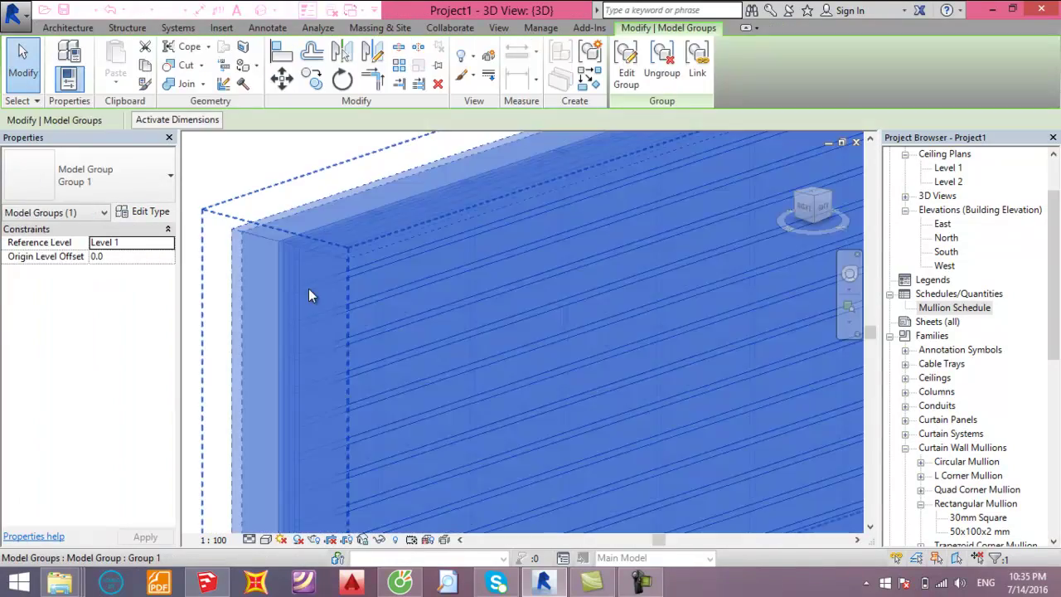
key("Escape")
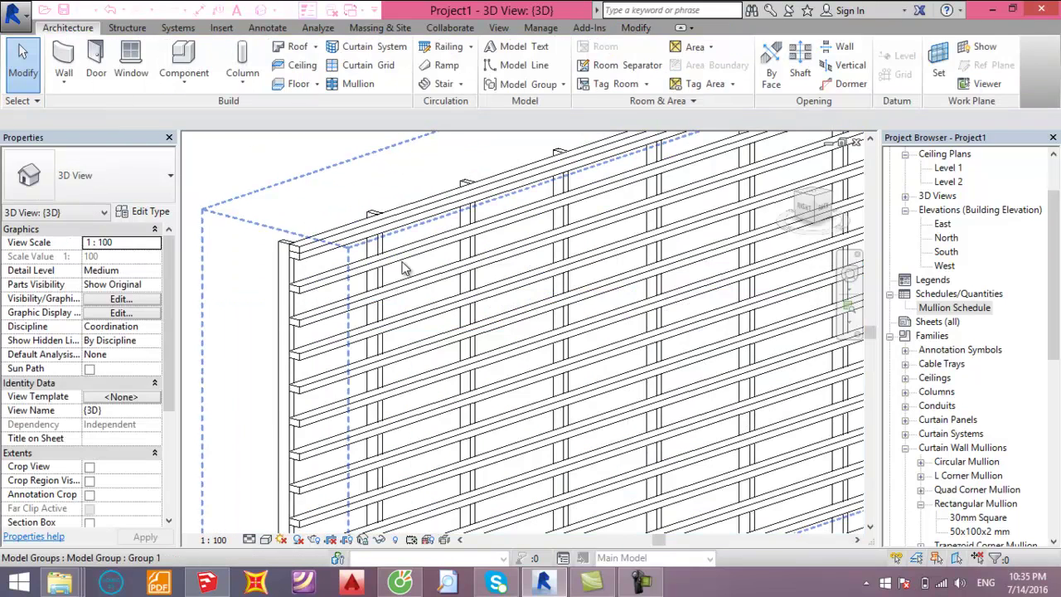
- Inside the wall group, inspect a horizontal mullion's type properties, finish the edit, and reopen Mullion Schedule
left_click(478, 230)
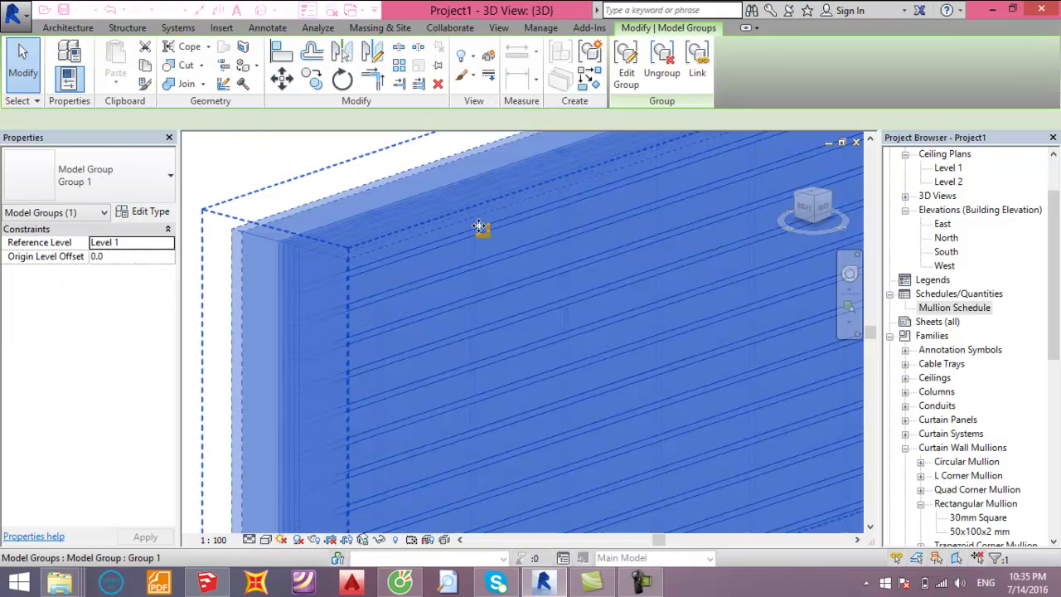
left_click(628, 67)
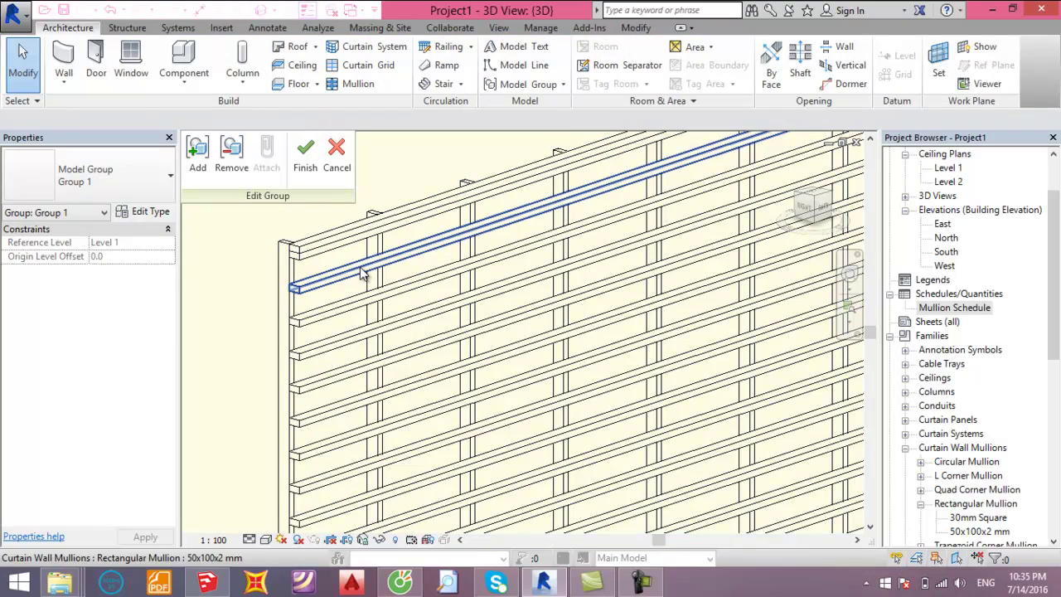
left_click(363, 273)
left_click(150, 212)
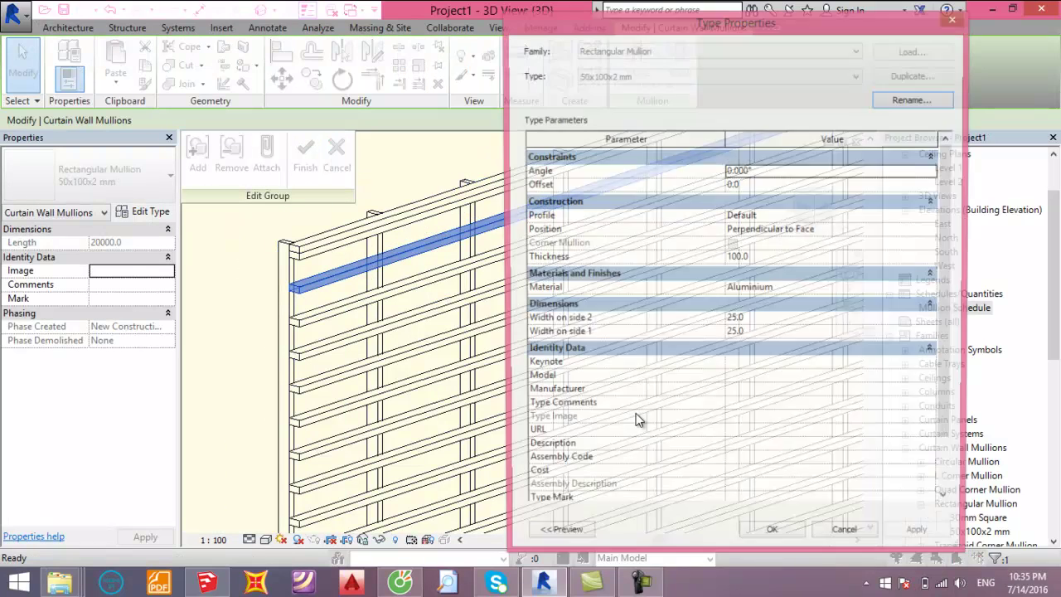
left_click_drag(942, 306, 937, 394)
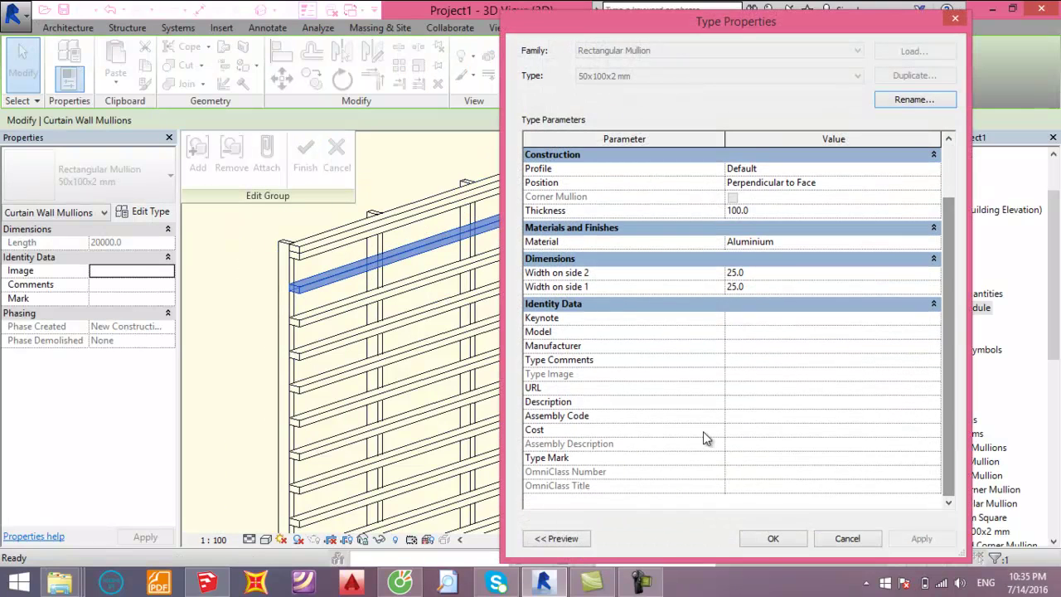
left_click(870, 540)
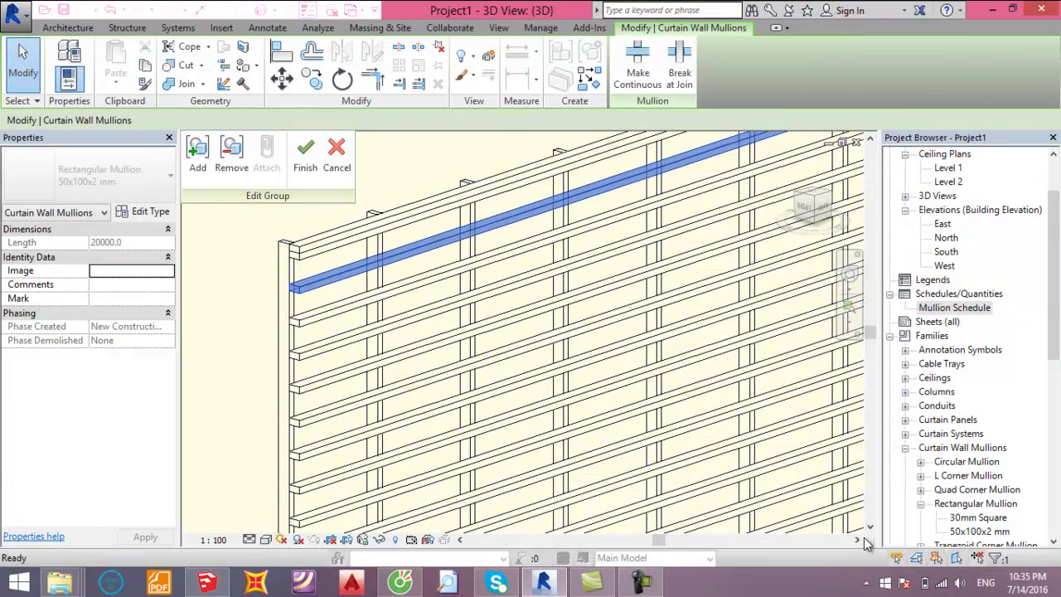
left_click(352, 169)
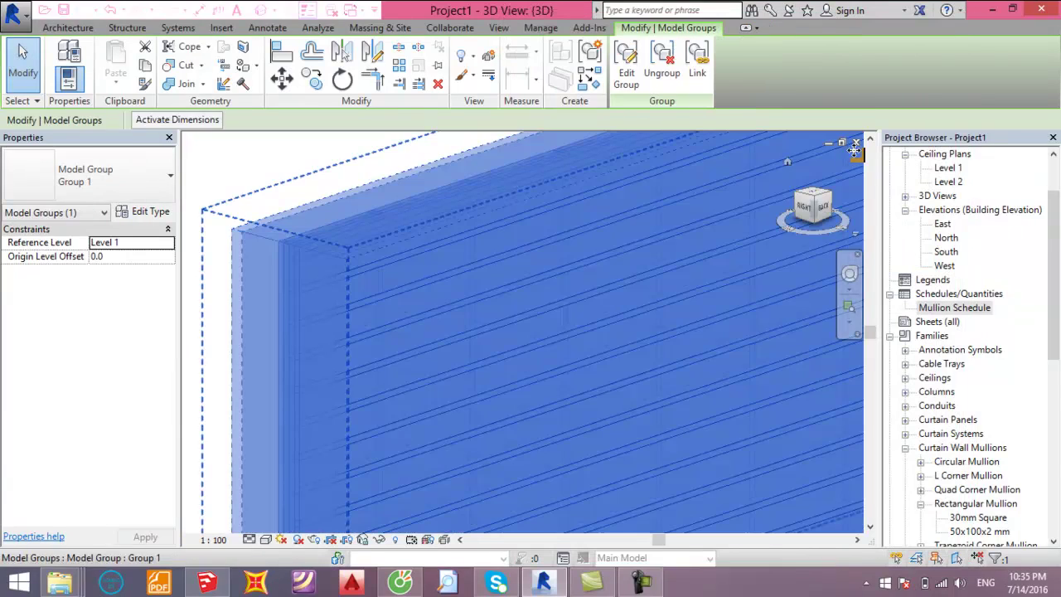
key("Escape")
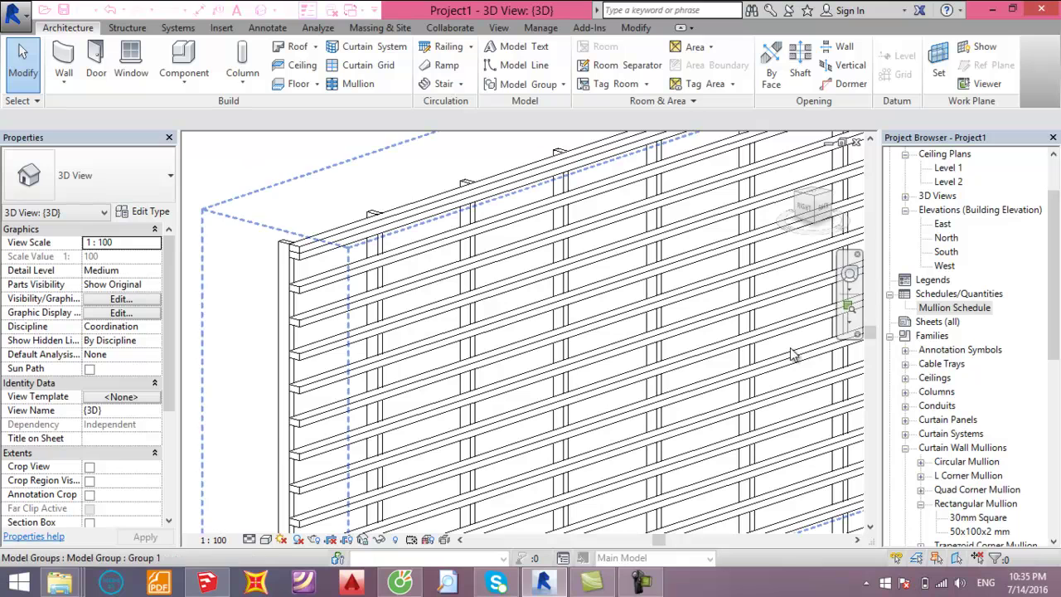
left_click(945, 309)
double_click(945, 309)
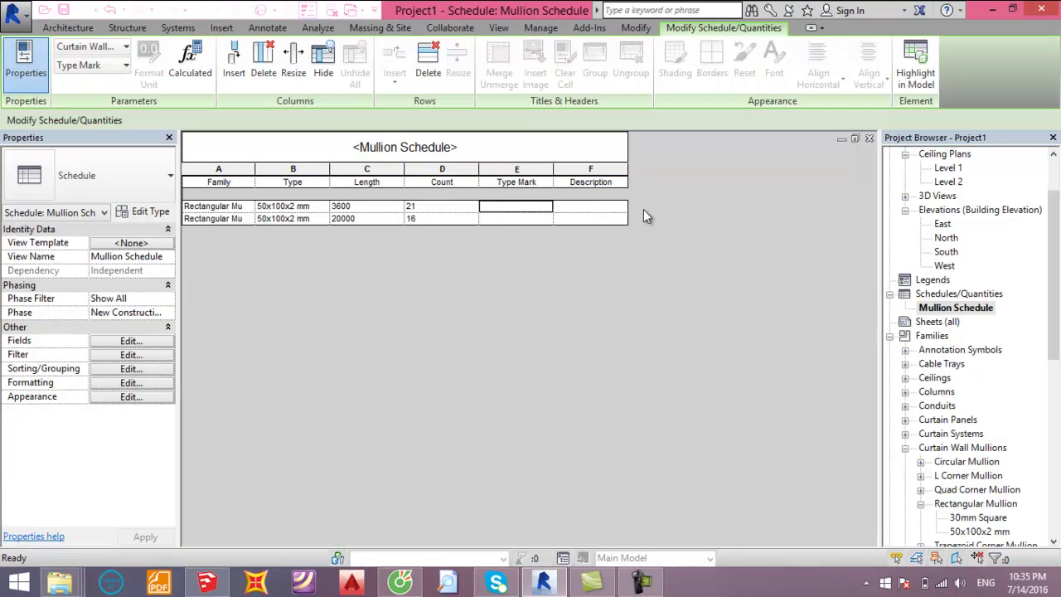
- Enter Type Mark LAM in the first schedule row and apply it to the whole mullion type
left_click(531, 208)
key("Return")
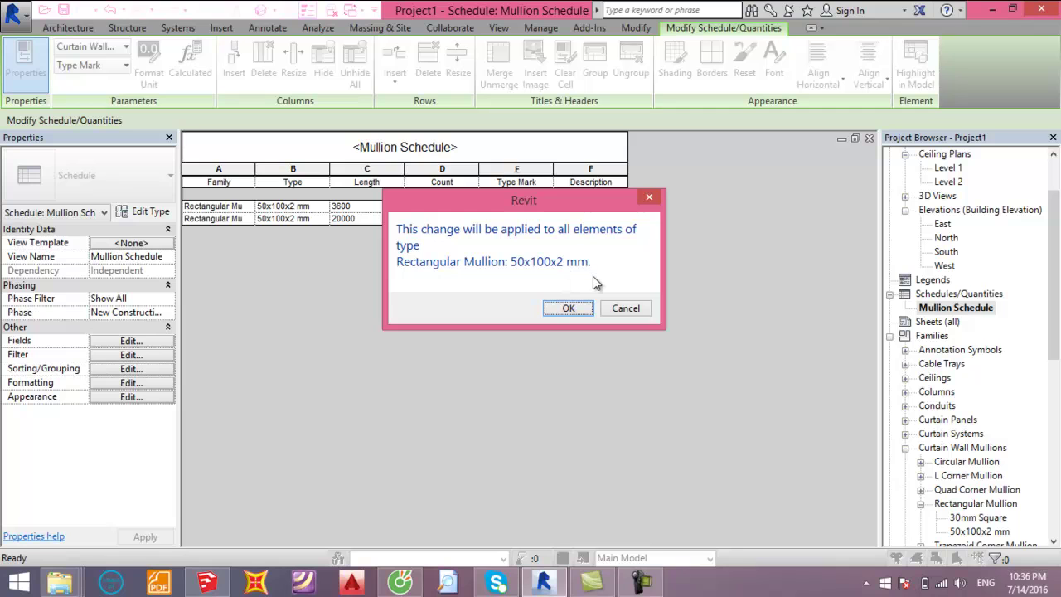
left_click(569, 309)
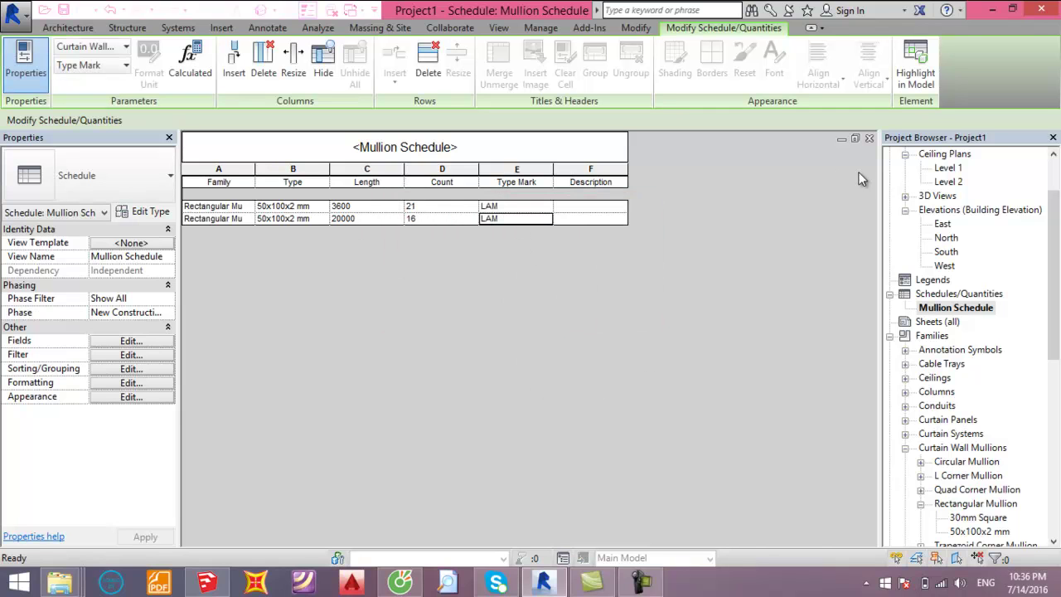
- In 3D, check the left-edge mullion's type properties show Type Mark LAM, then go back to the schedule
key("alt+Tab")
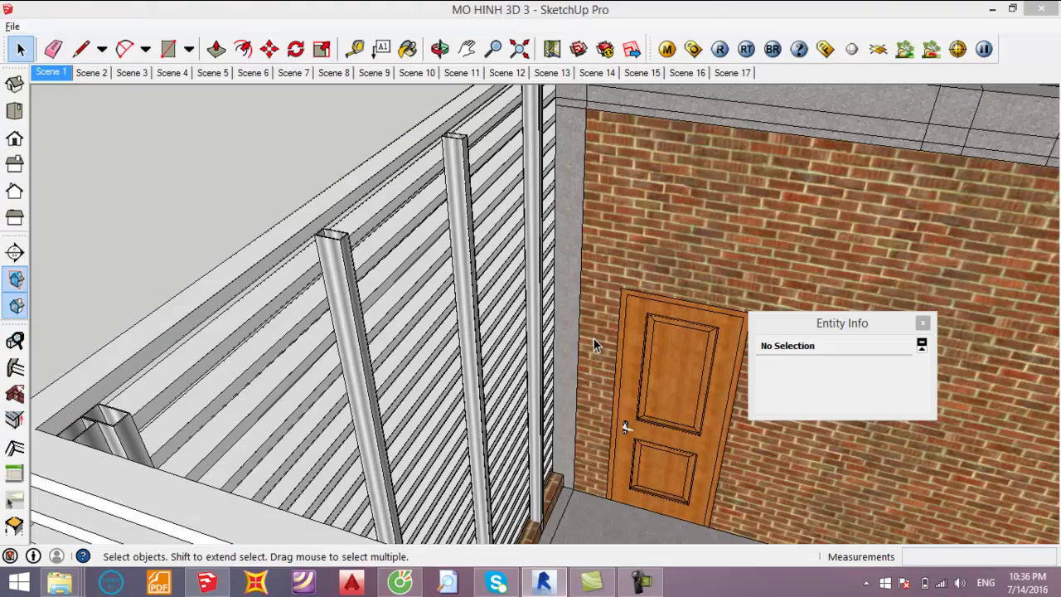
key("alt+Tab")
key("ctrl+Tab")
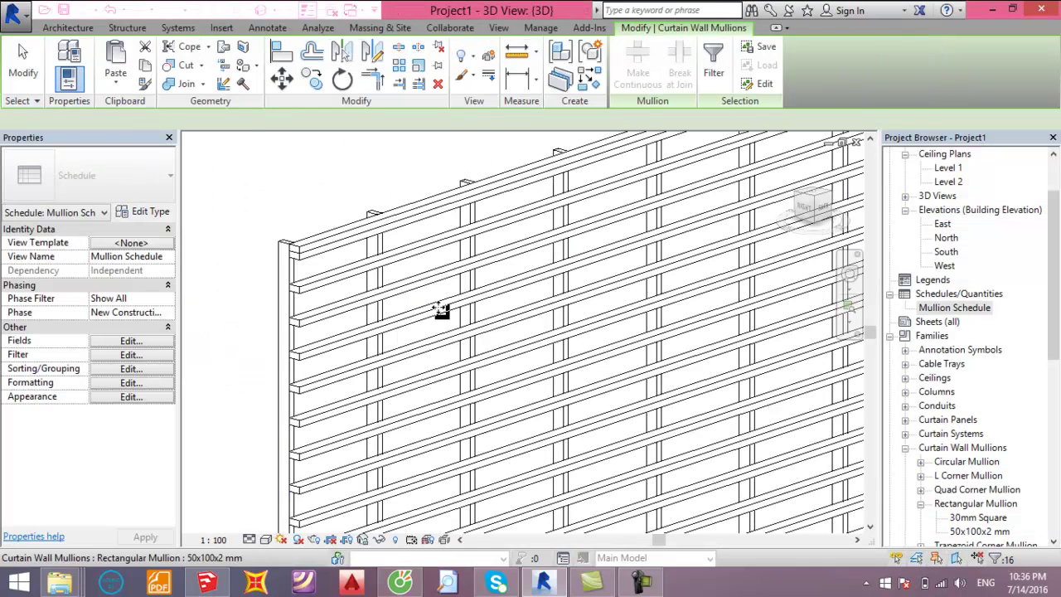
left_click(322, 288)
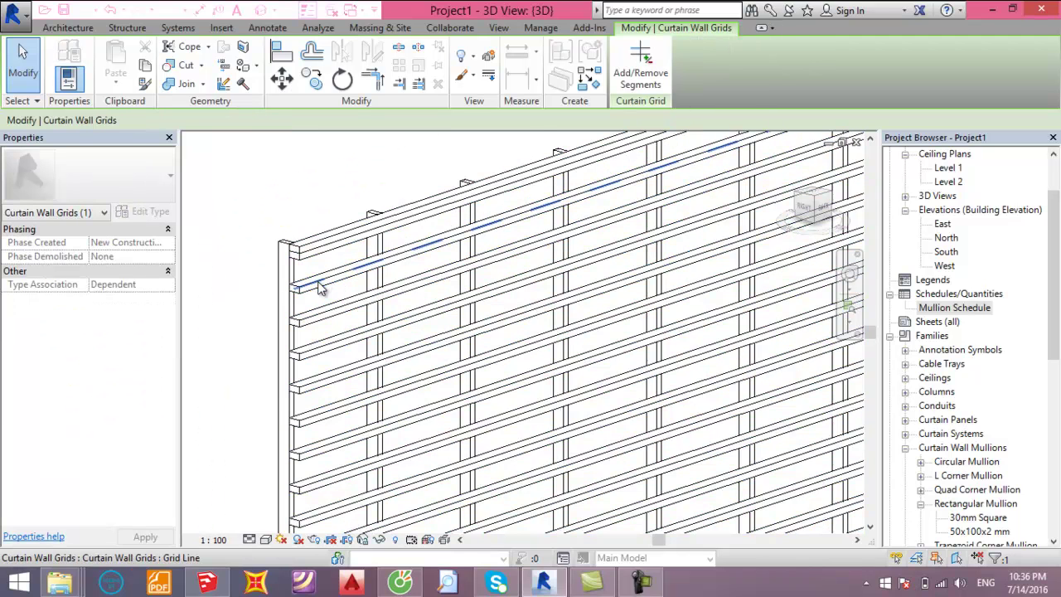
key("Tab")
left_click(291, 282)
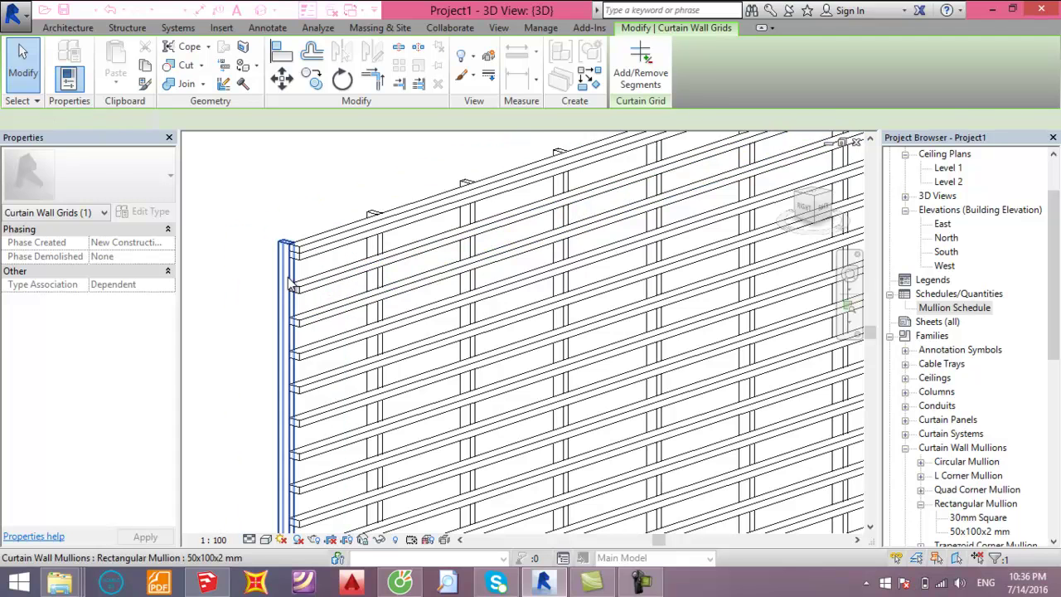
left_click(148, 212)
scroll(955, 348, "down", 2)
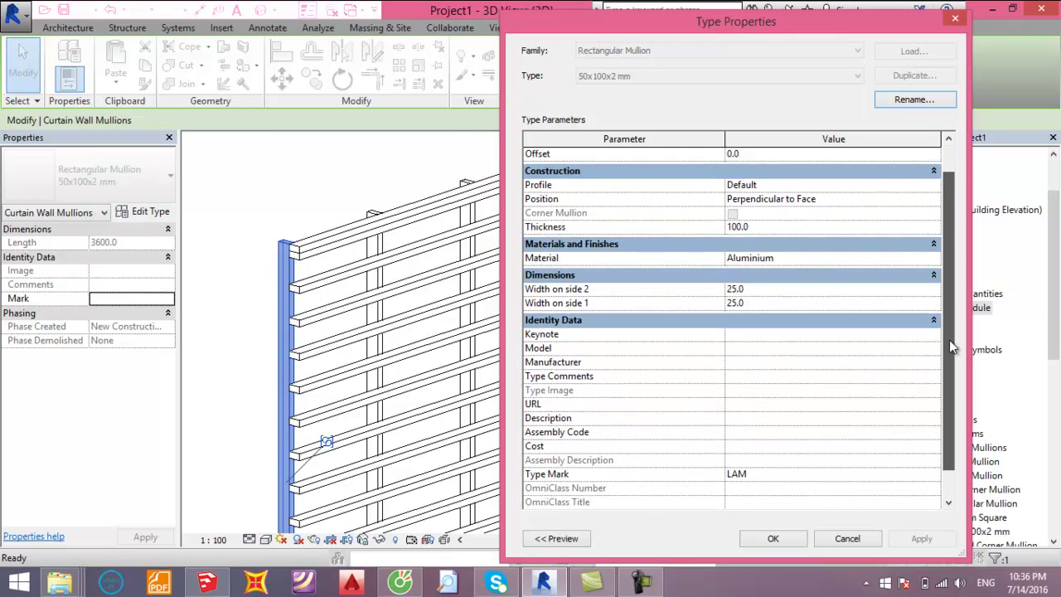
left_click(845, 539)
left_click(280, 179)
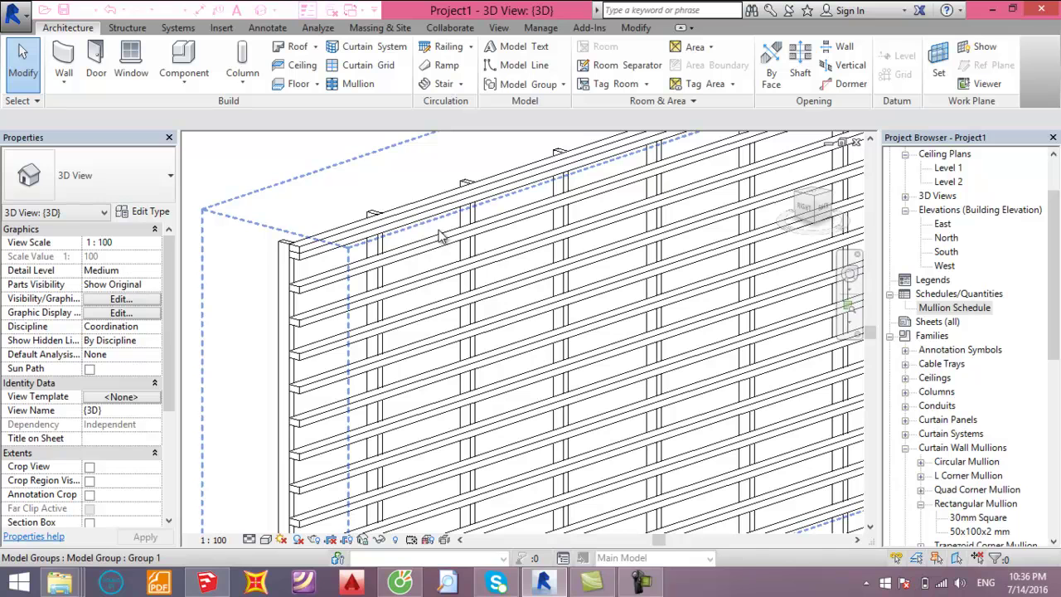
key("ctrl+Tab")
key("ctrl+Tab")
key("ctrl+Tab")
key("ctrl+Tab")
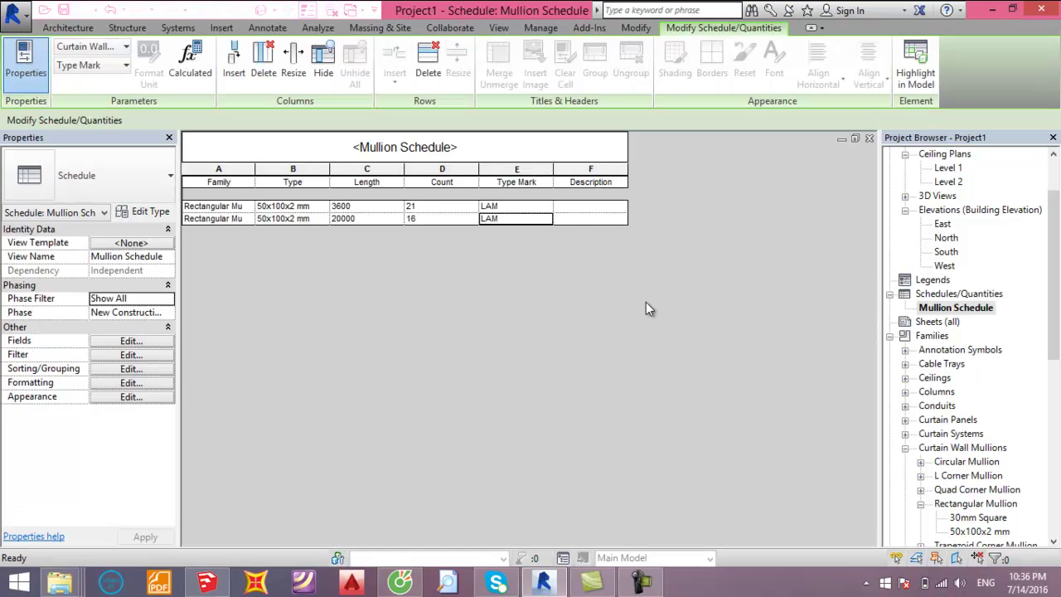
- Change the mullion Type Mark from LAM to LAM 50X100X2 for the whole type, then switch to SketchUp
left_click(529, 206)
type("50X100X2")
key("Return")
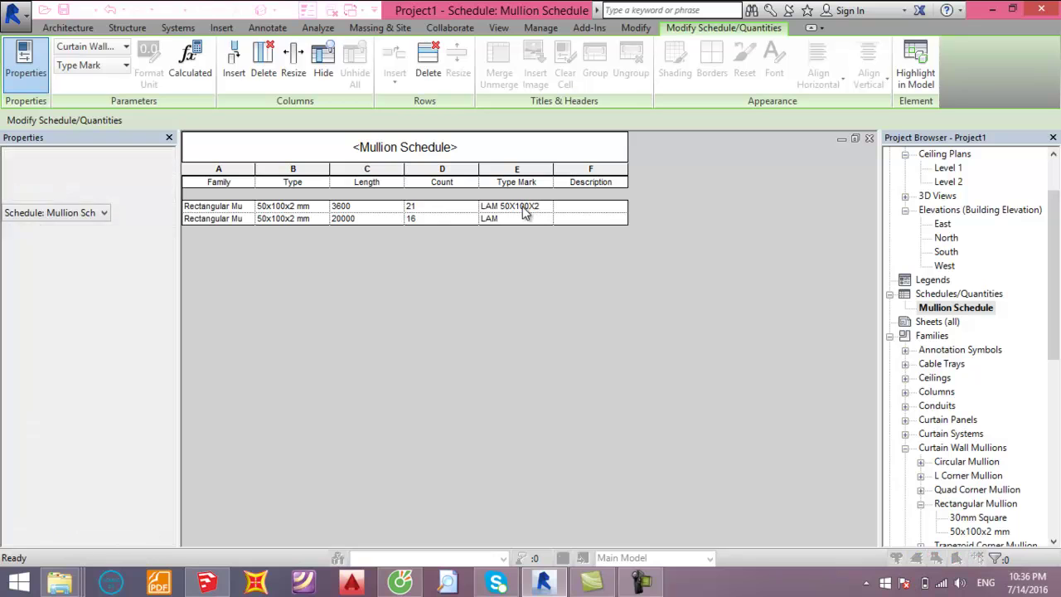
left_click(578, 308)
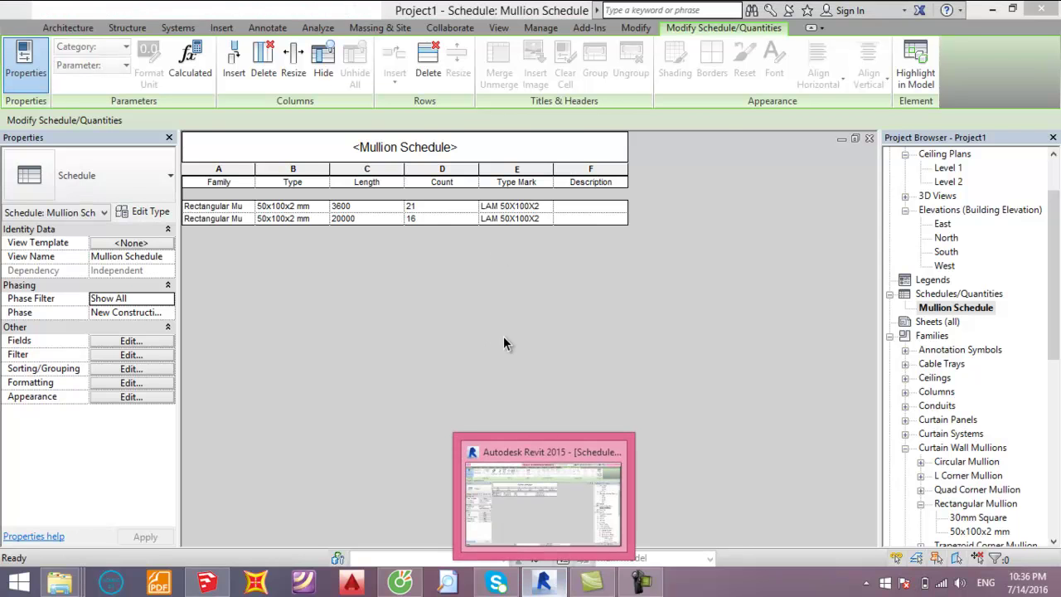
key("alt+Tab")
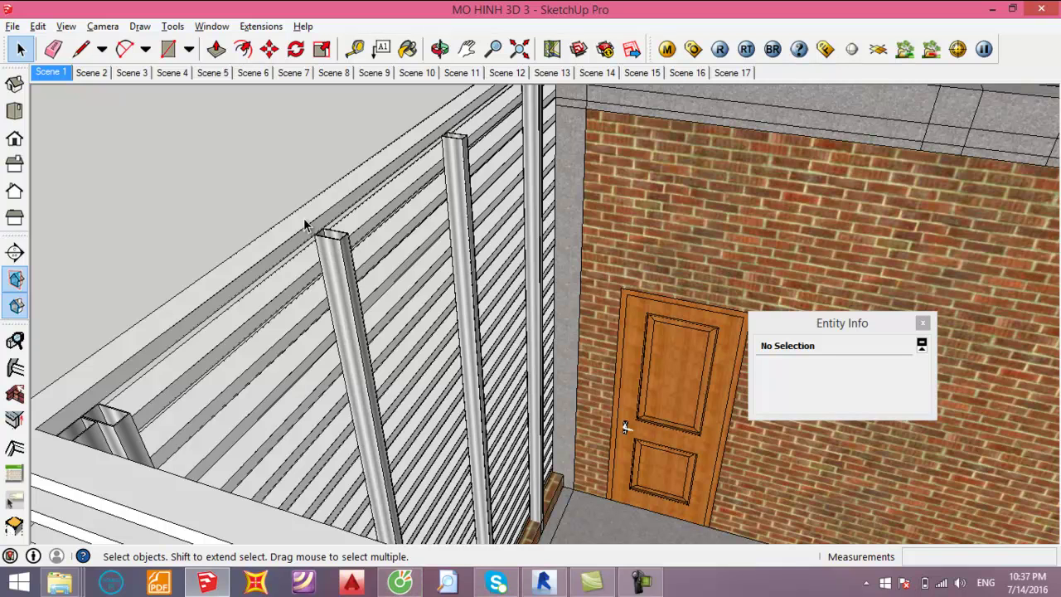
- Inspect the LAM 50X100X2 mullions across the whole curtain wall in 3D, then return to the Mullion Schedule
left_click(544, 585)
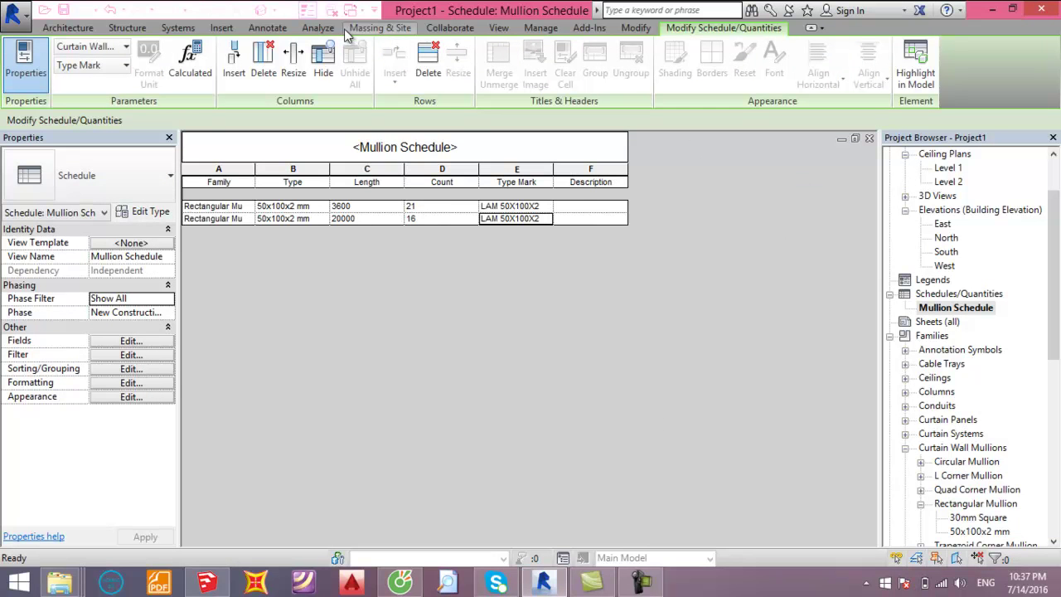
left_click(351, 11)
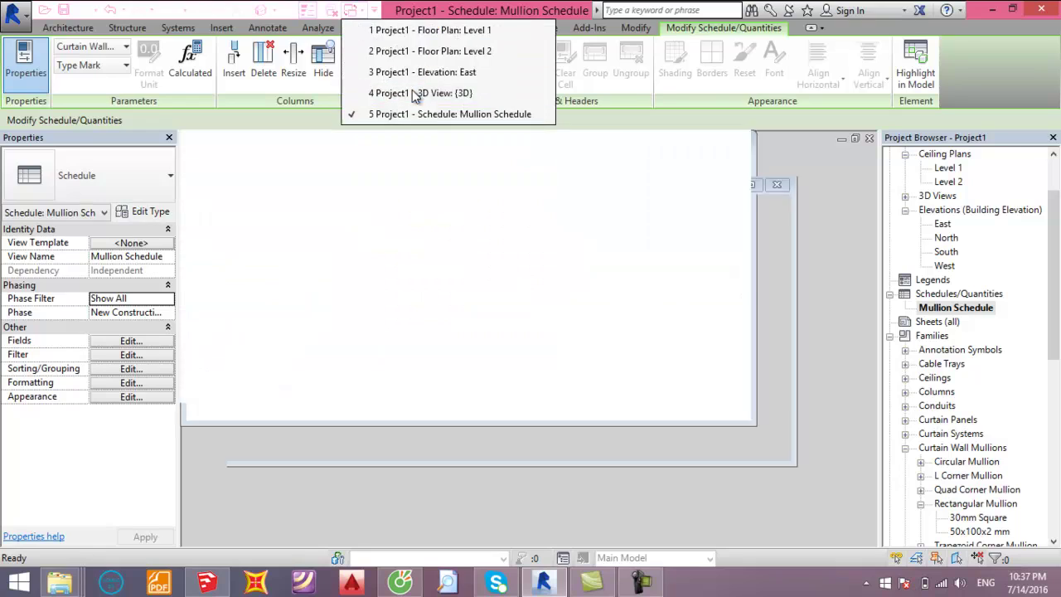
left_click(414, 94)
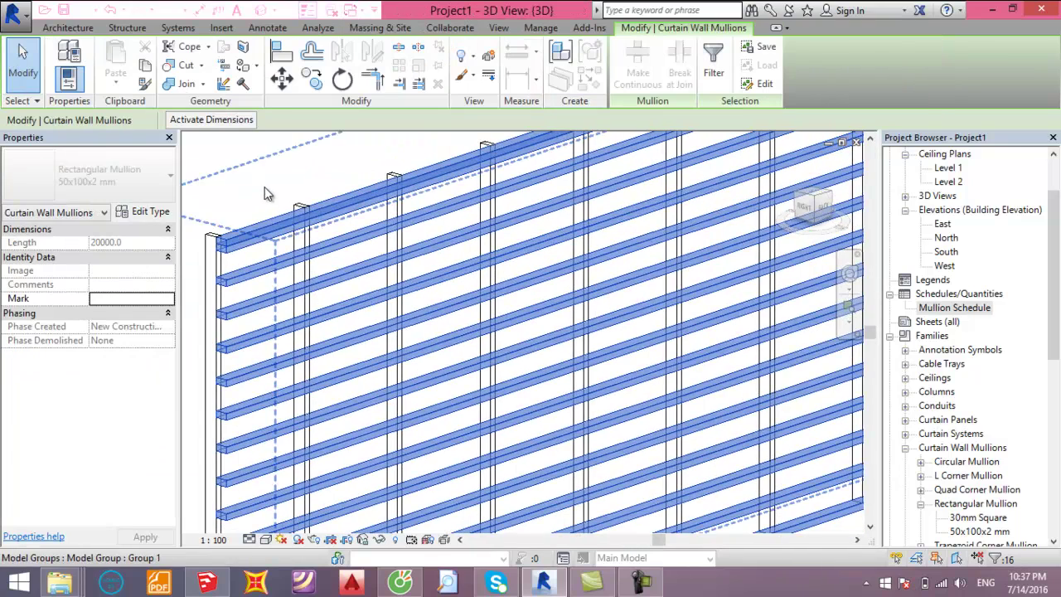
scroll(344, 245, "down", 1)
middle_click_drag(344, 244, 391, 265)
left_click(288, 209)
mouse_move(288, 210)
middle_mouse_down()
mouse_move(534, 476)
mouse_move(498, 422)
middle_mouse_up()
scroll(534, 476, "down", 2)
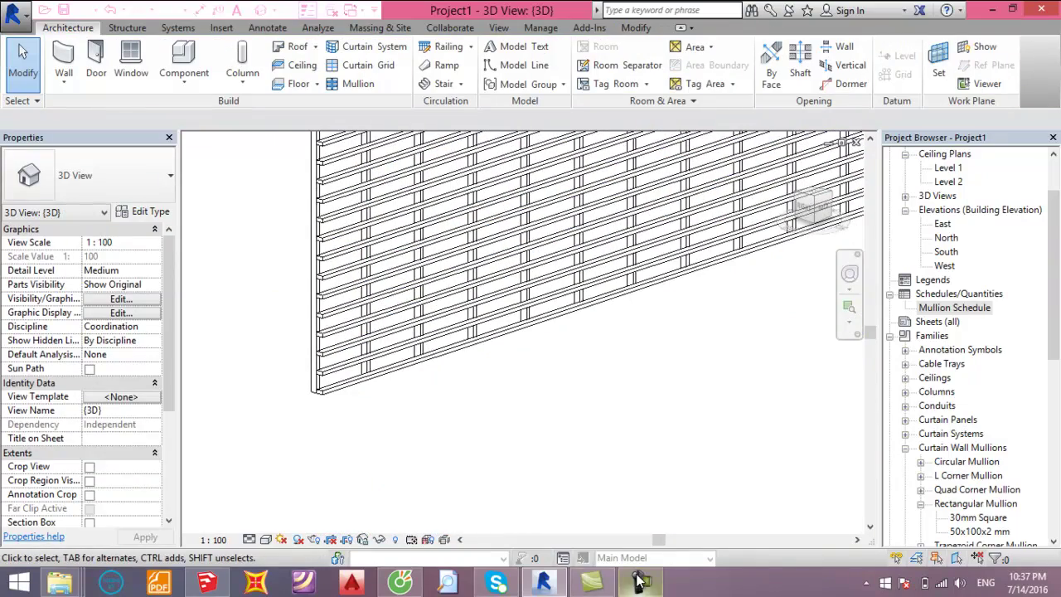
key("ctrl+Tab")
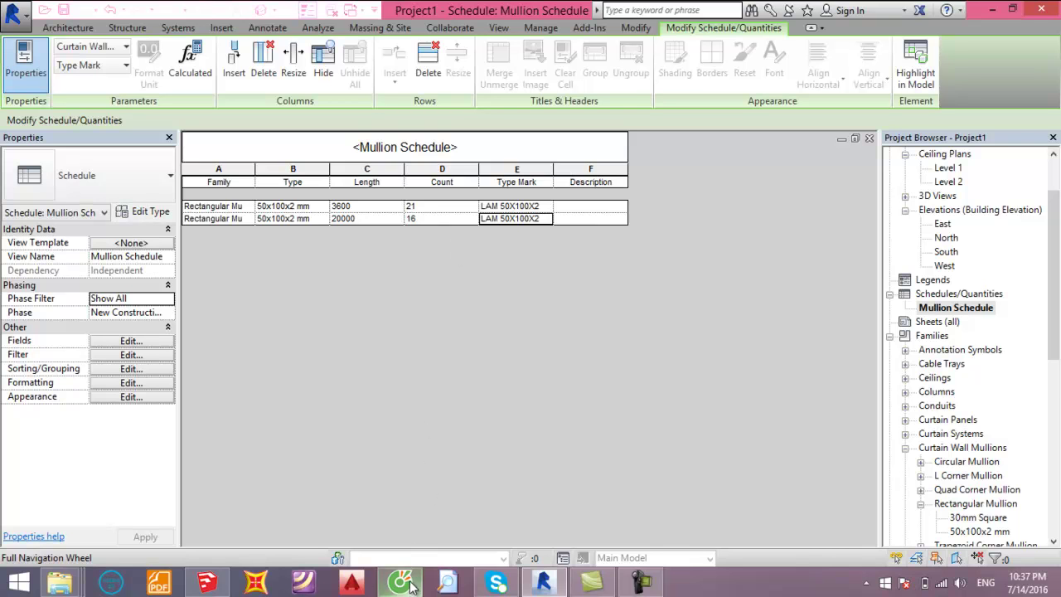
mouse_move(543, 582)
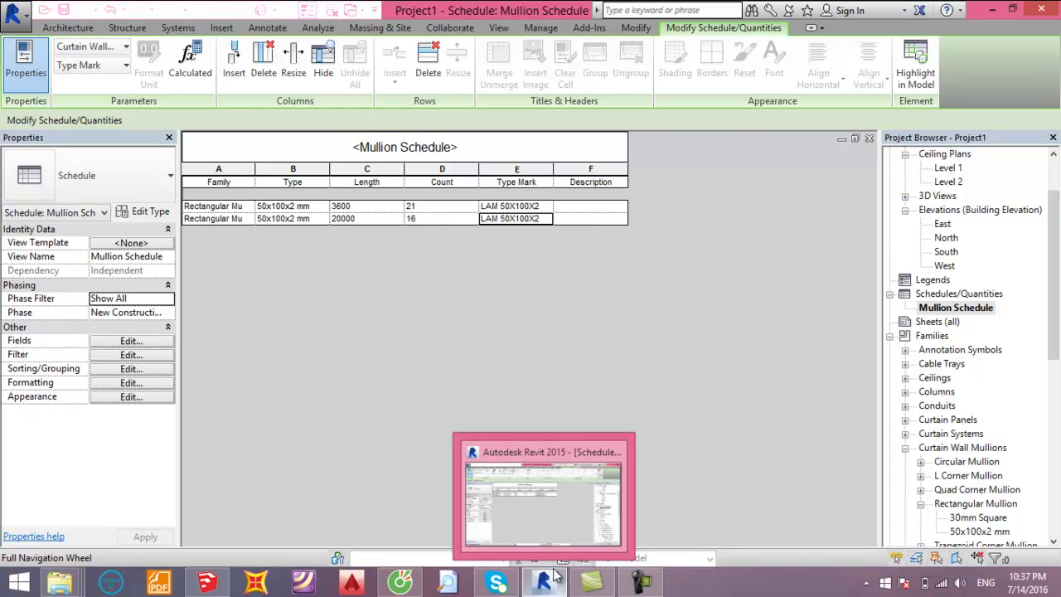
left_click(640, 583)
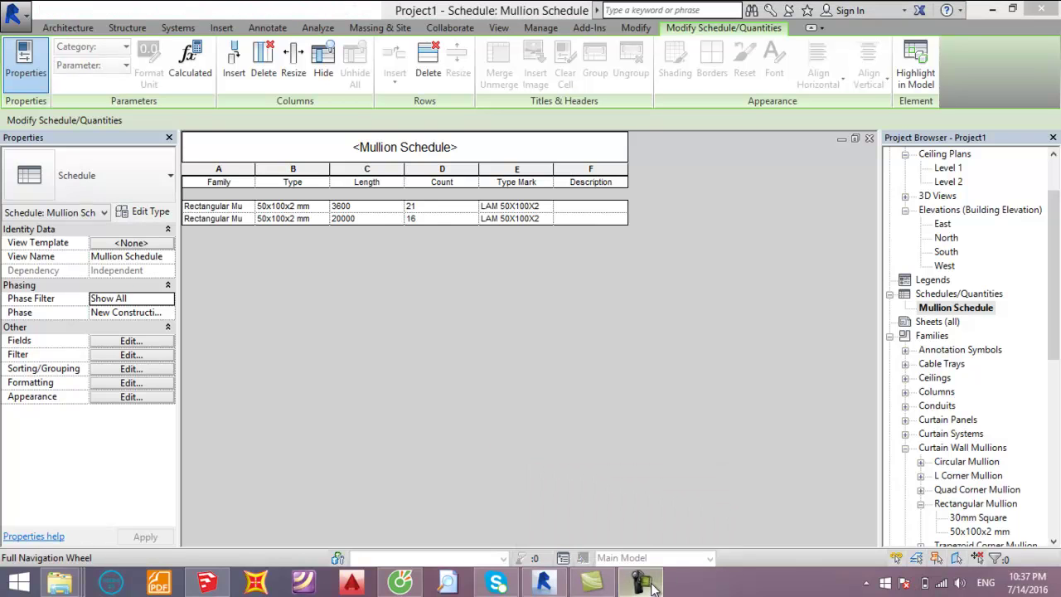